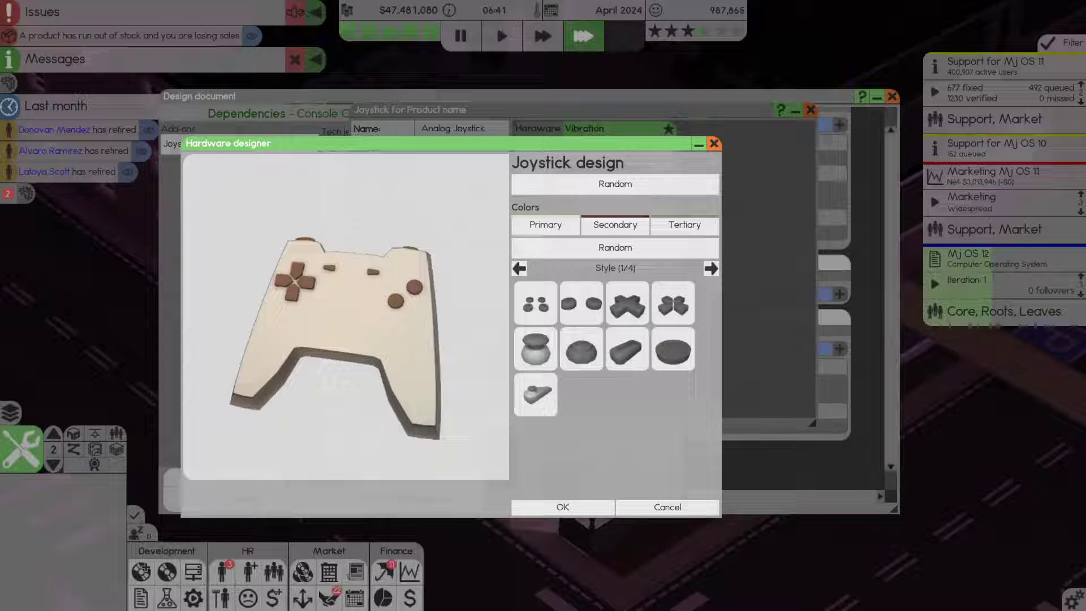
Roll random joystick designs until a dark controller with orange buttons comes up
click(677, 185)
click(687, 187)
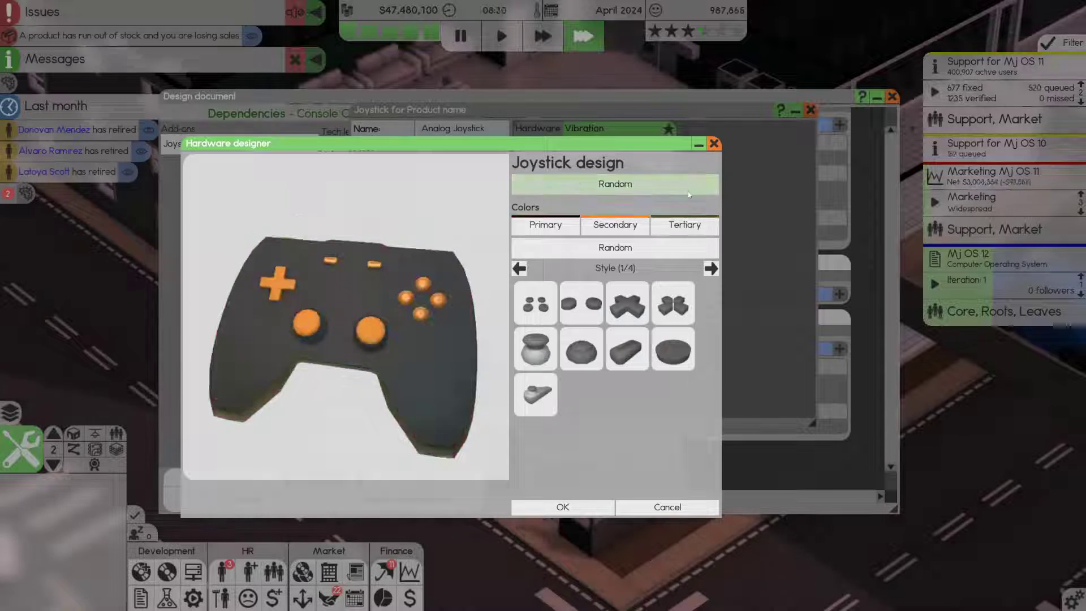
click(667, 187)
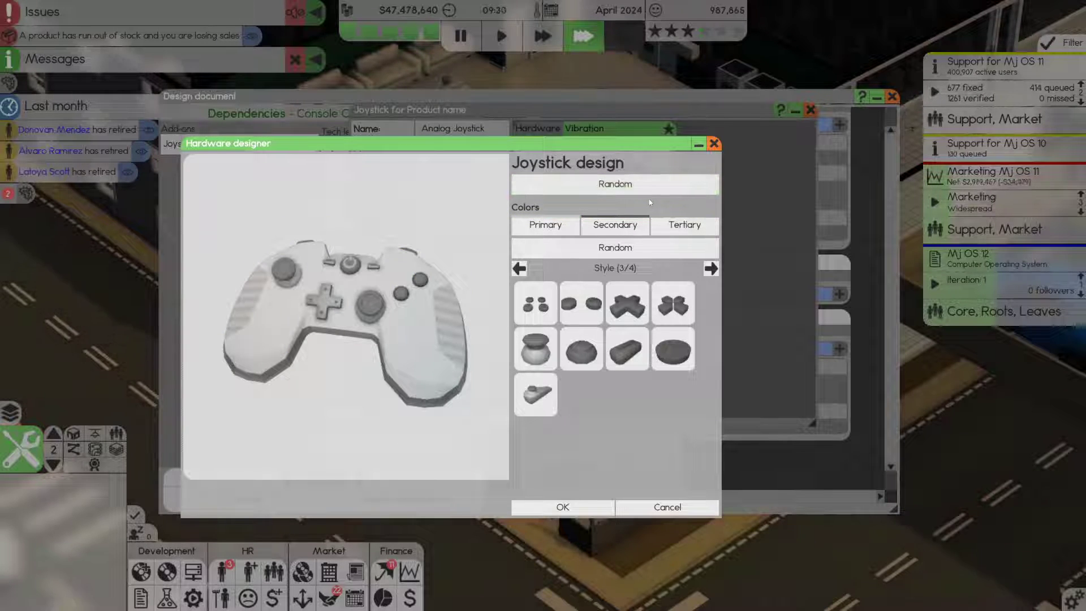
click(634, 185)
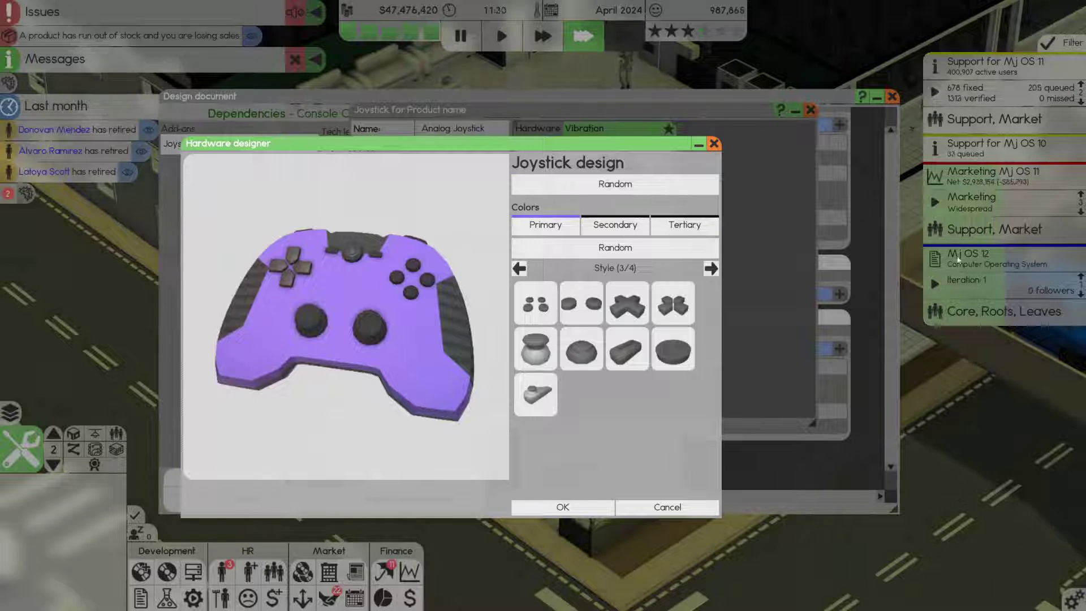
click(611, 183)
click(611, 184)
click(611, 184)
click(611, 184)
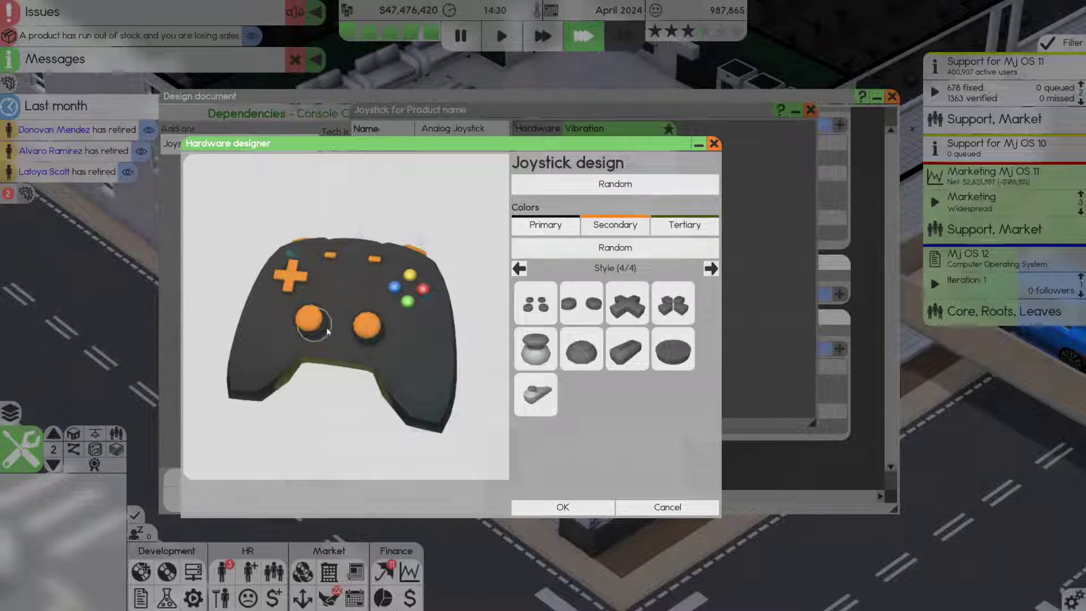
Place an extra analog stick, a second D-pad and an orange button on the controller
drag(291, 285, 352, 297)
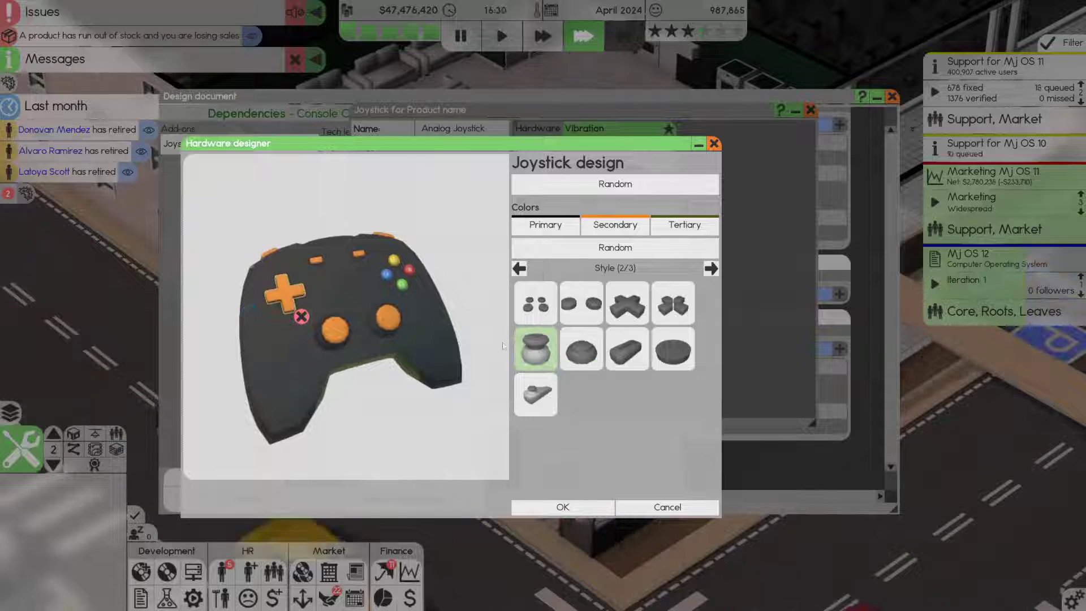
drag(536, 349, 409, 431)
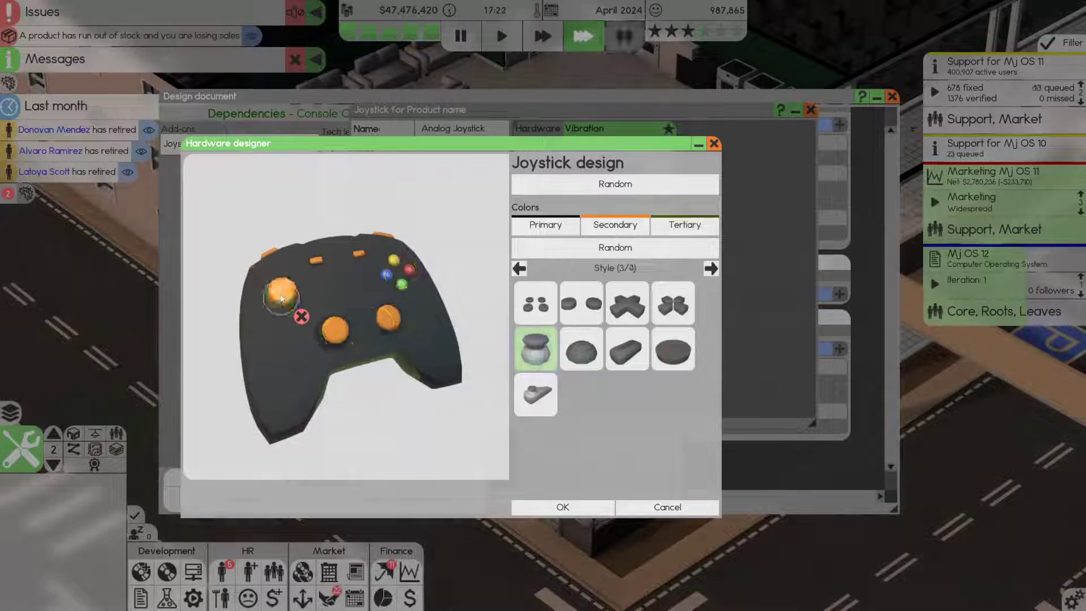
drag(628, 305, 340, 331)
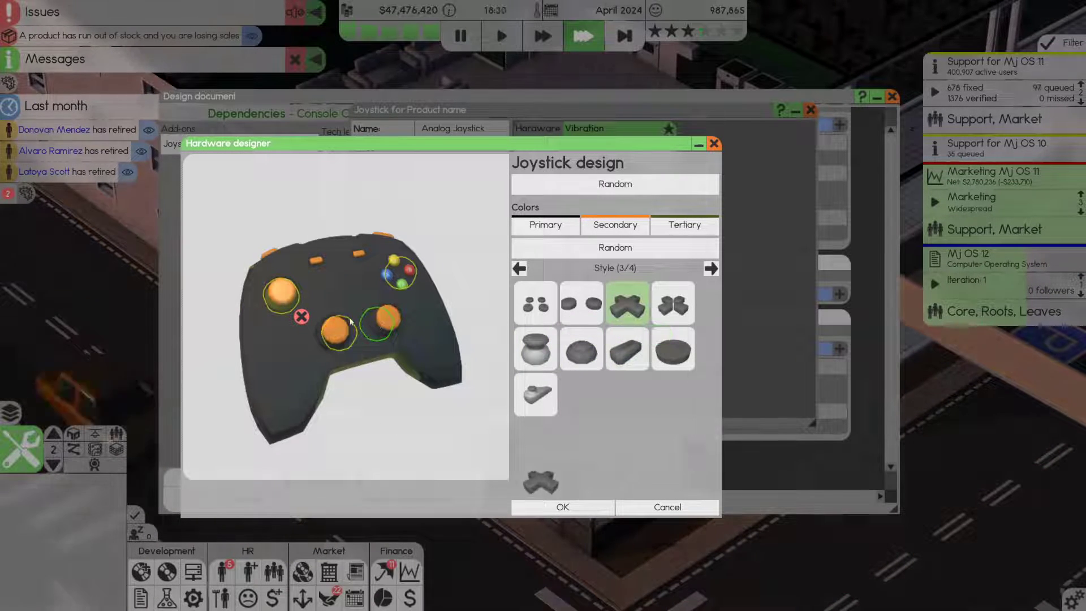
click(393, 321)
Rotate the controller preview to inspect it from several angles, including the back
drag(440, 406, 358, 257)
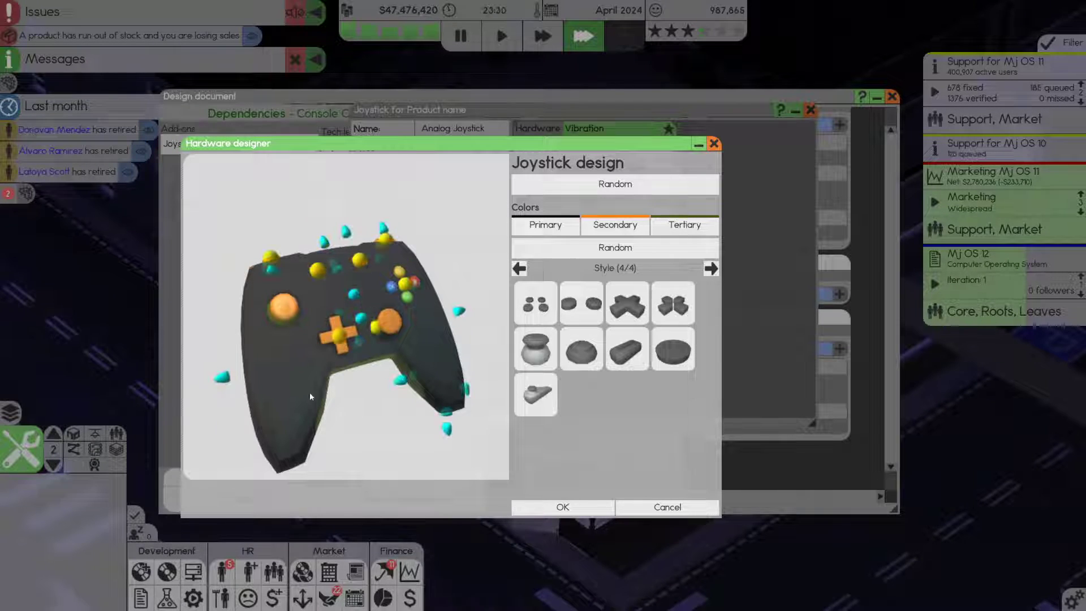
drag(227, 377, 285, 369)
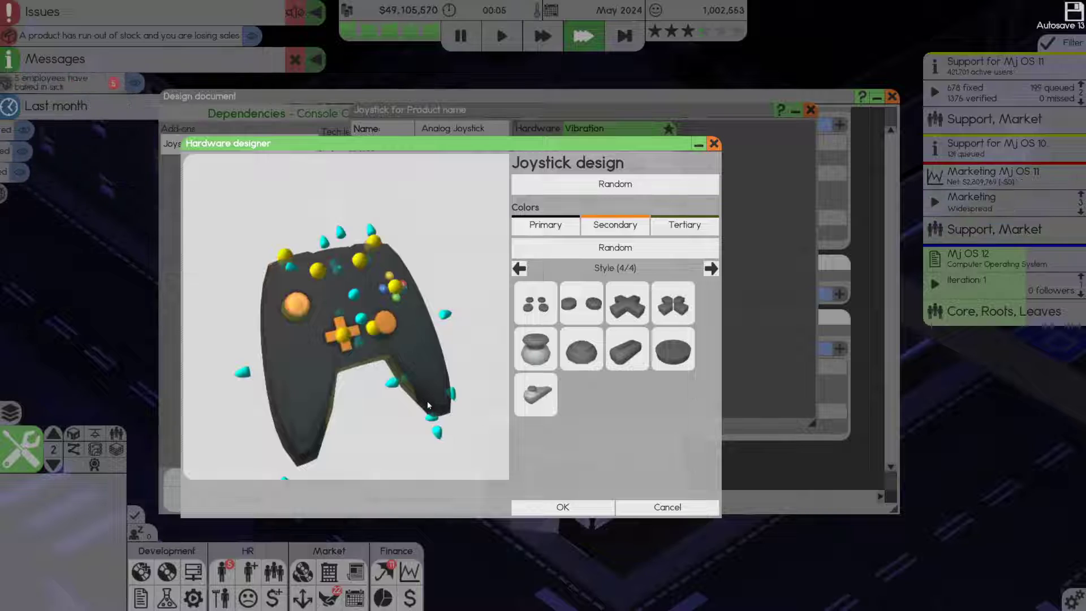
drag(438, 432, 430, 415)
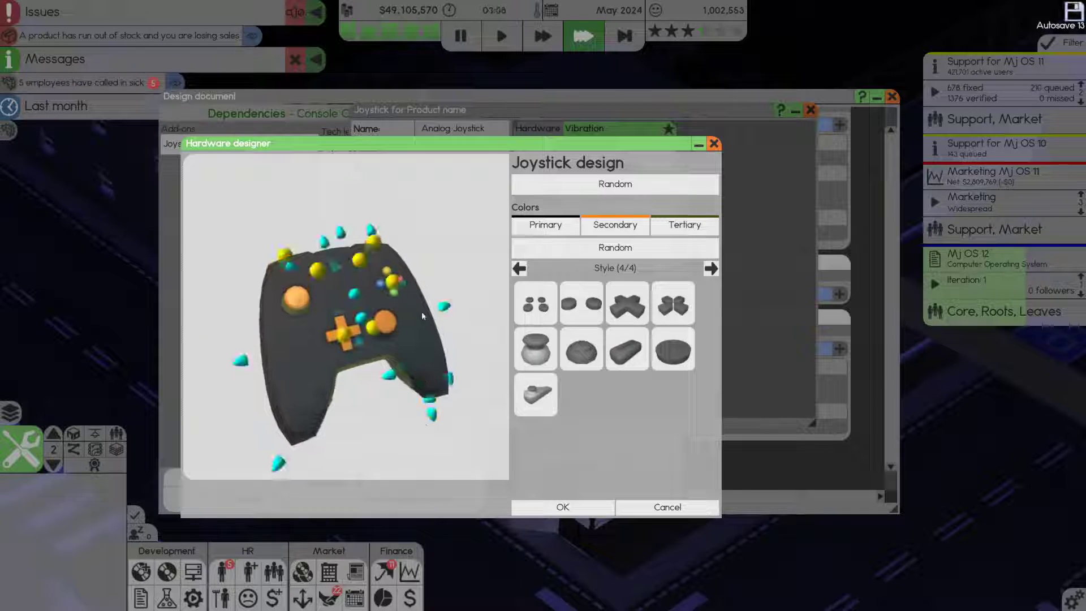
drag(446, 305, 450, 308)
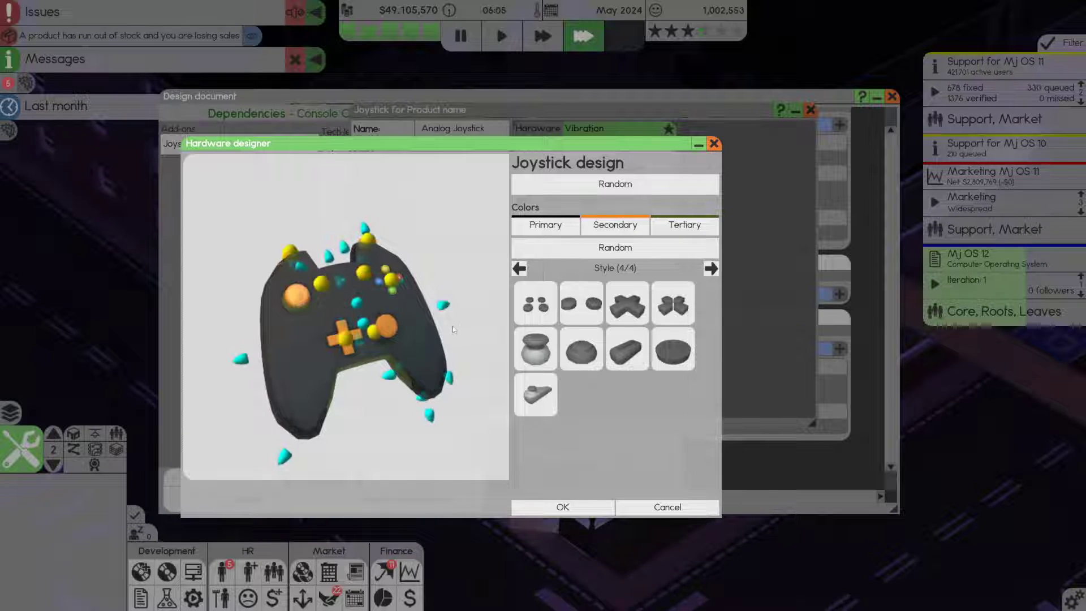
mouse_move(488, 328)
mouse_down()
mouse_move(401, 306)
mouse_move(448, 314)
mouse_up()
Accept the controller design, develop the Analog Joystick add-on and return to Basic information
click(562, 507)
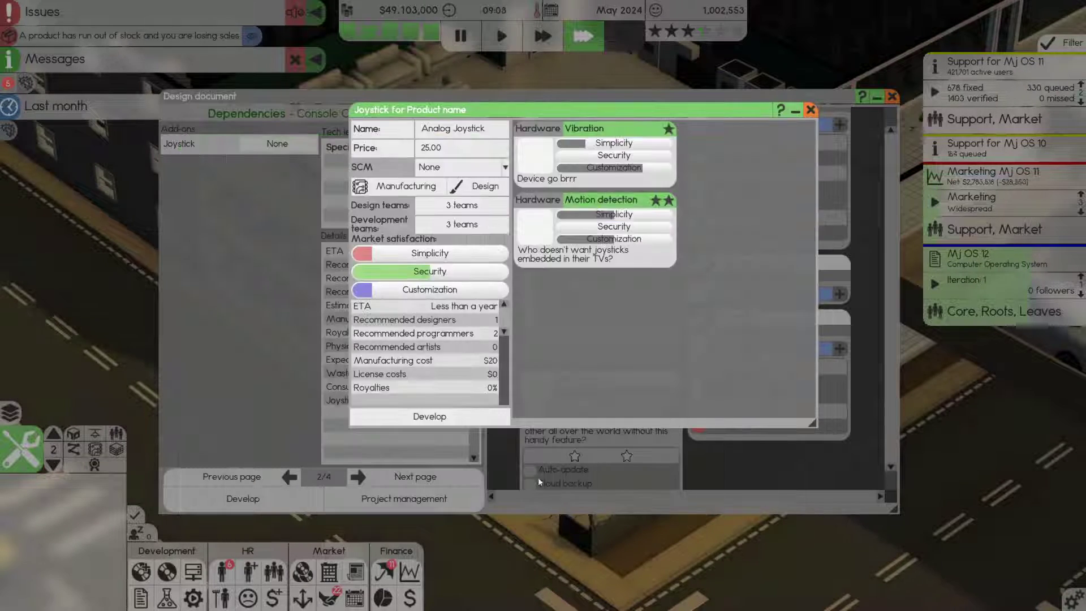
click(429, 416)
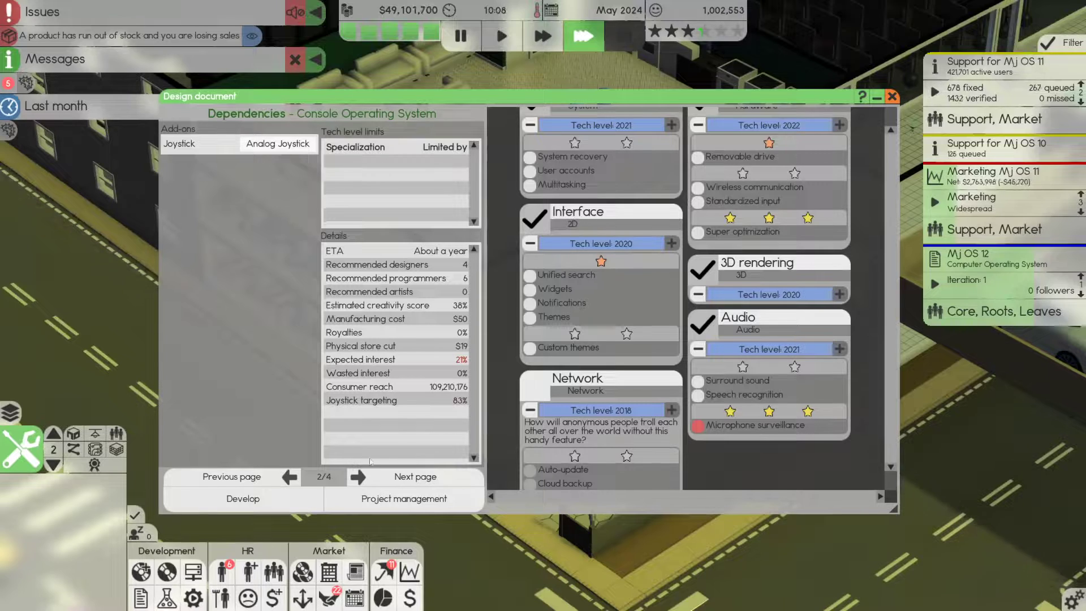
click(237, 477)
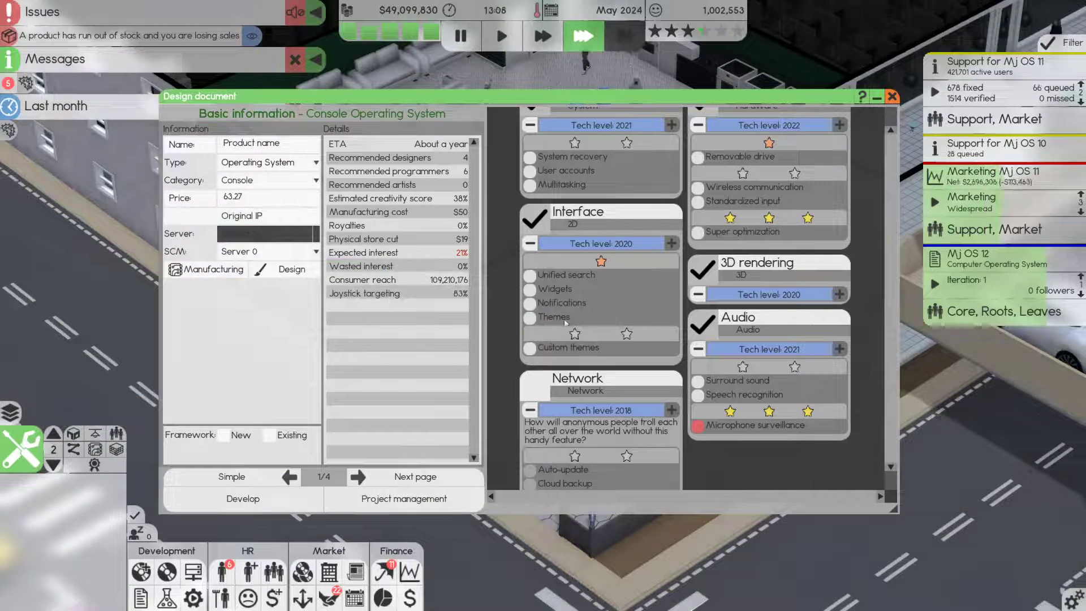
Enable Unified search, Widgets, Notifications, Themes, User accounts, Multitasking, Network and App store
click(530, 275)
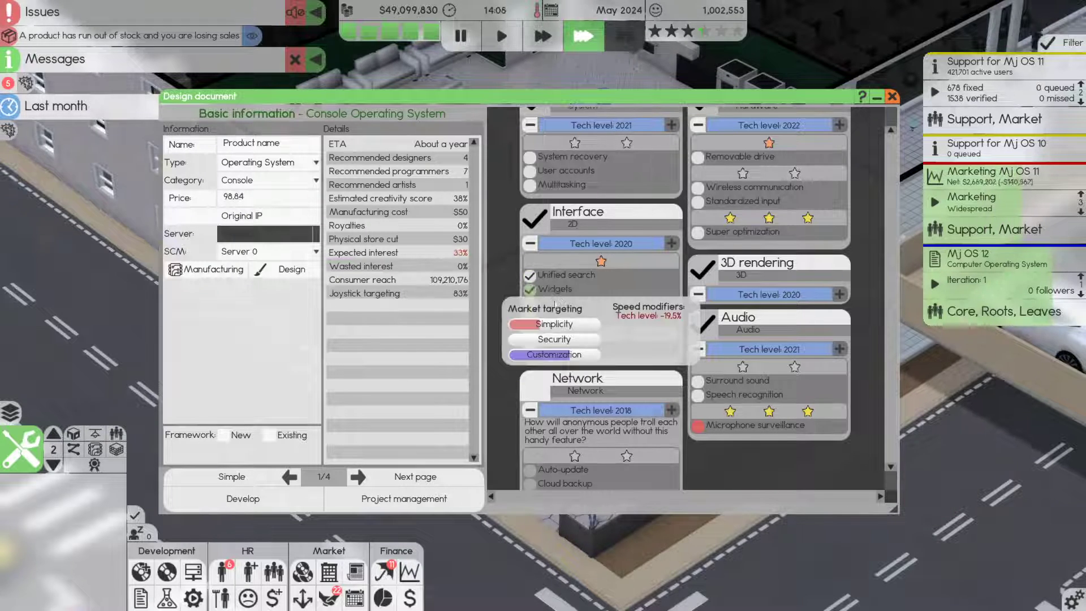
click(531, 304)
scroll(594, 323, up, 1)
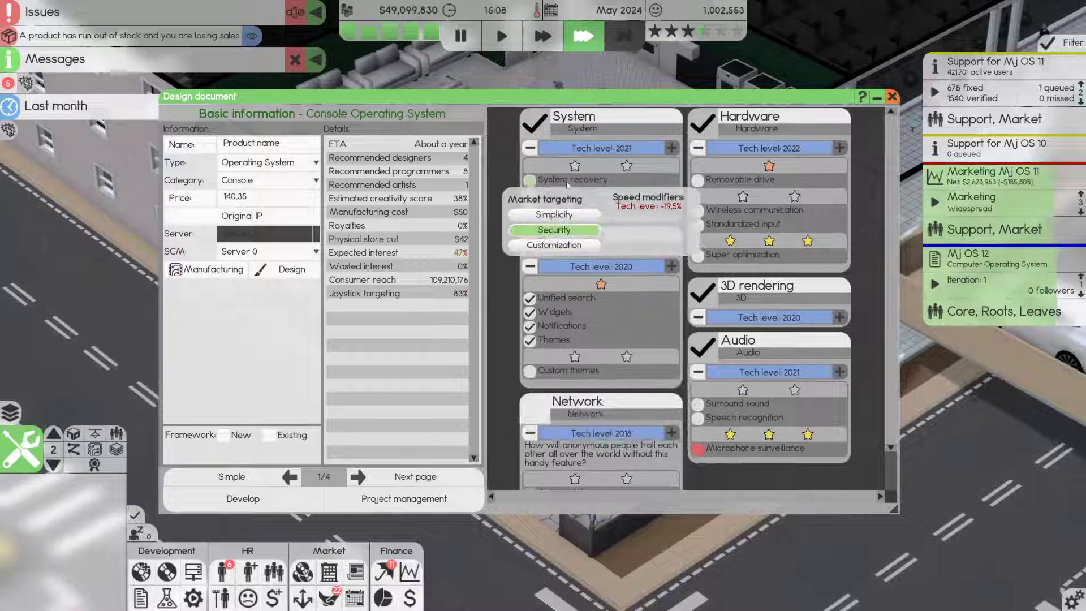
click(530, 194)
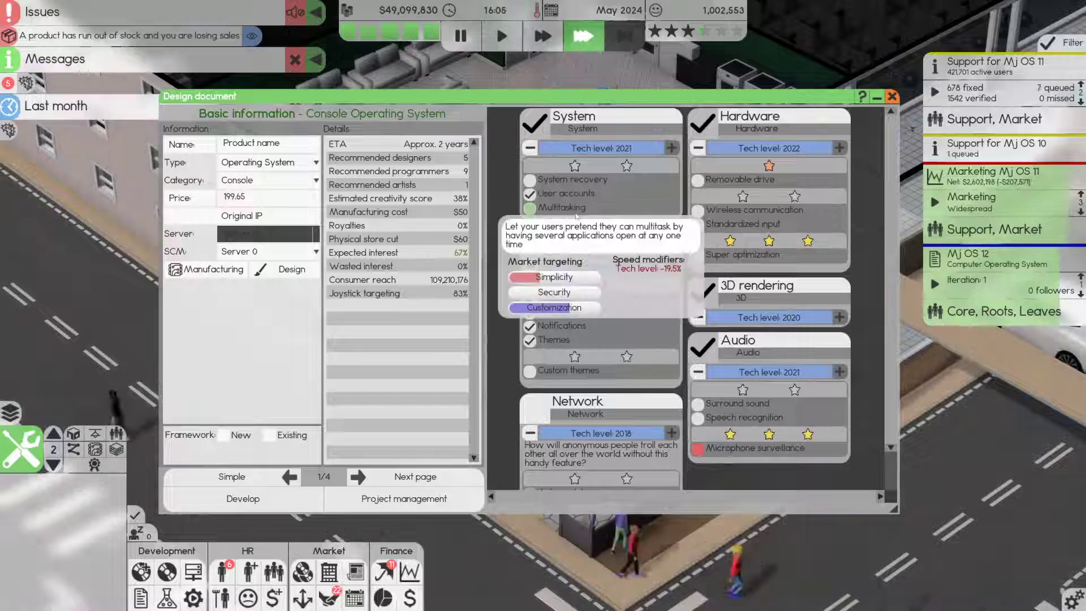
click(530, 207)
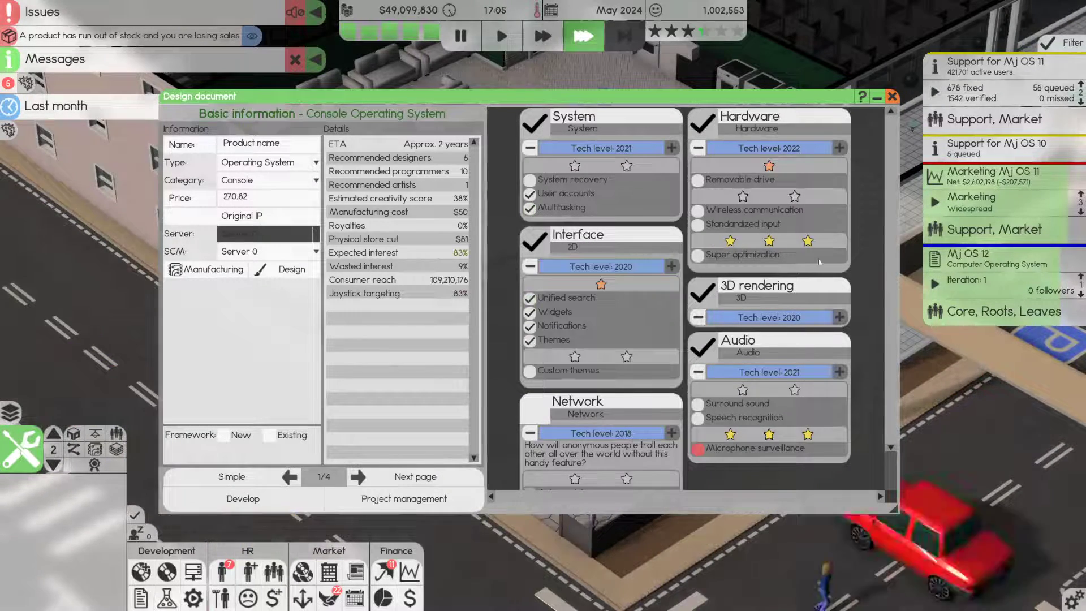
scroll(679, 298, down, 1)
click(535, 363)
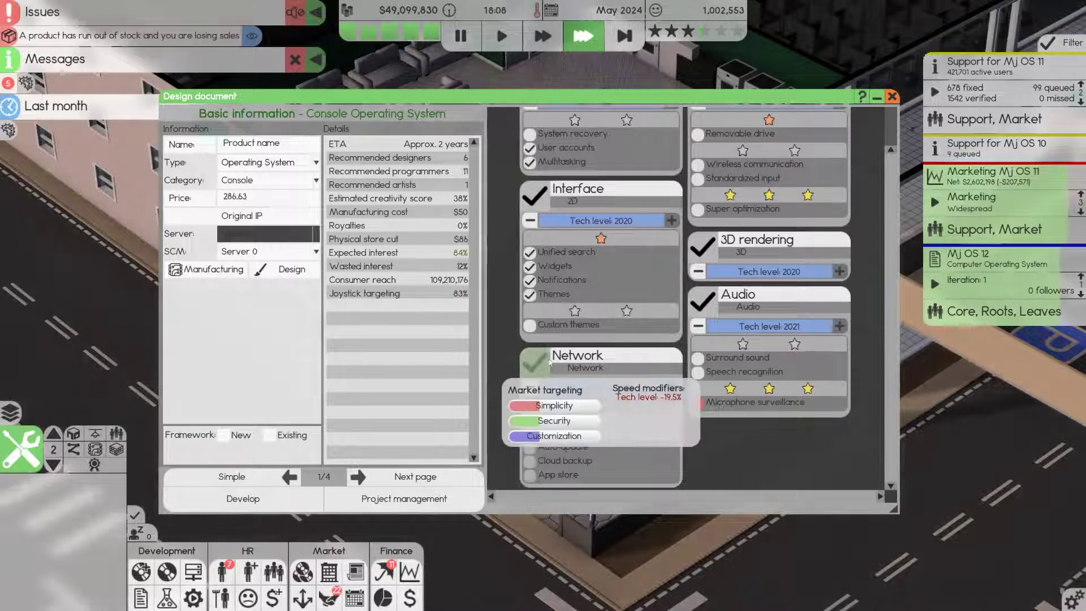
click(530, 460)
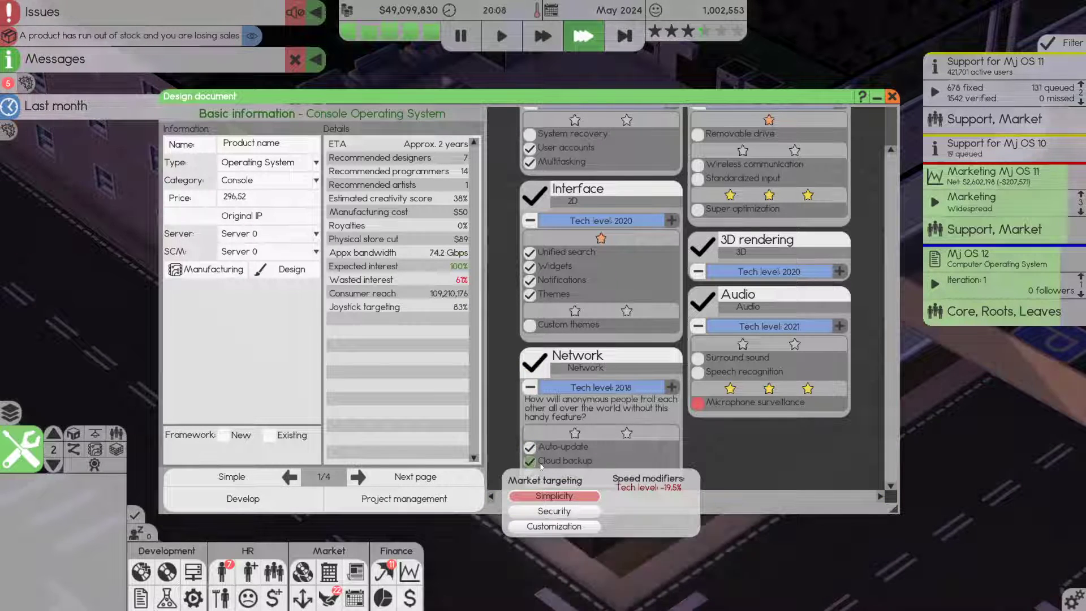
Name the console OS MJ Box, review the summary page and back out of choosing a publisher
click(251, 143)
text(MJ BOX)
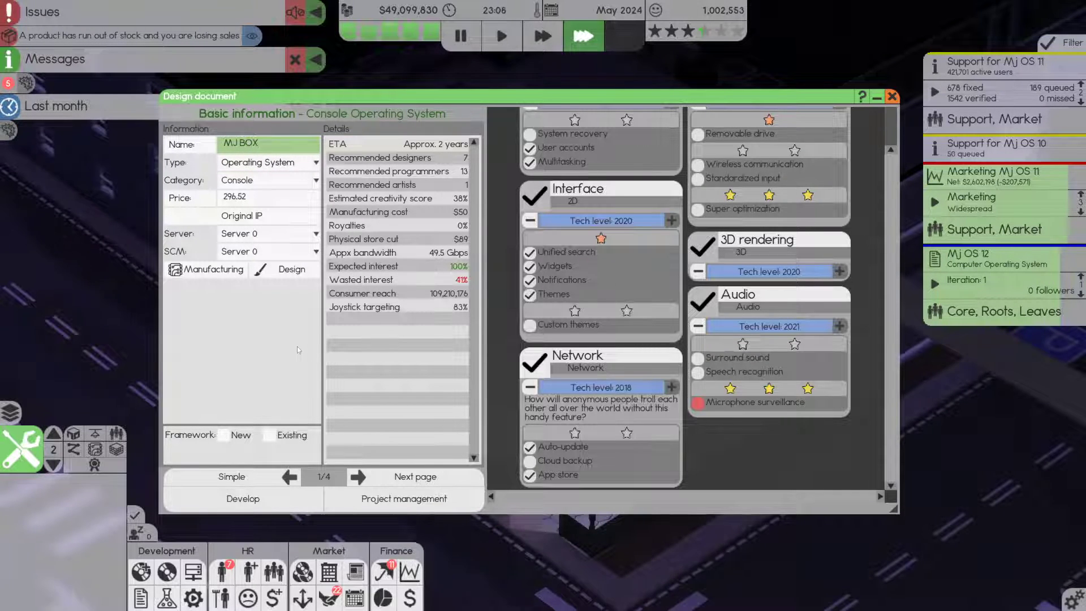
text(ox)
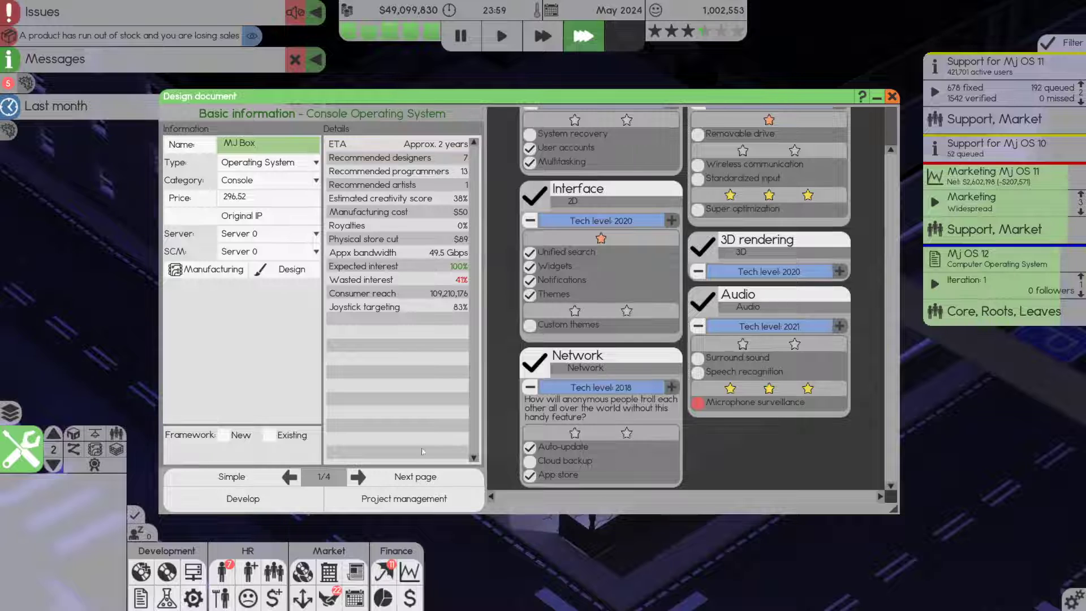
click(415, 476)
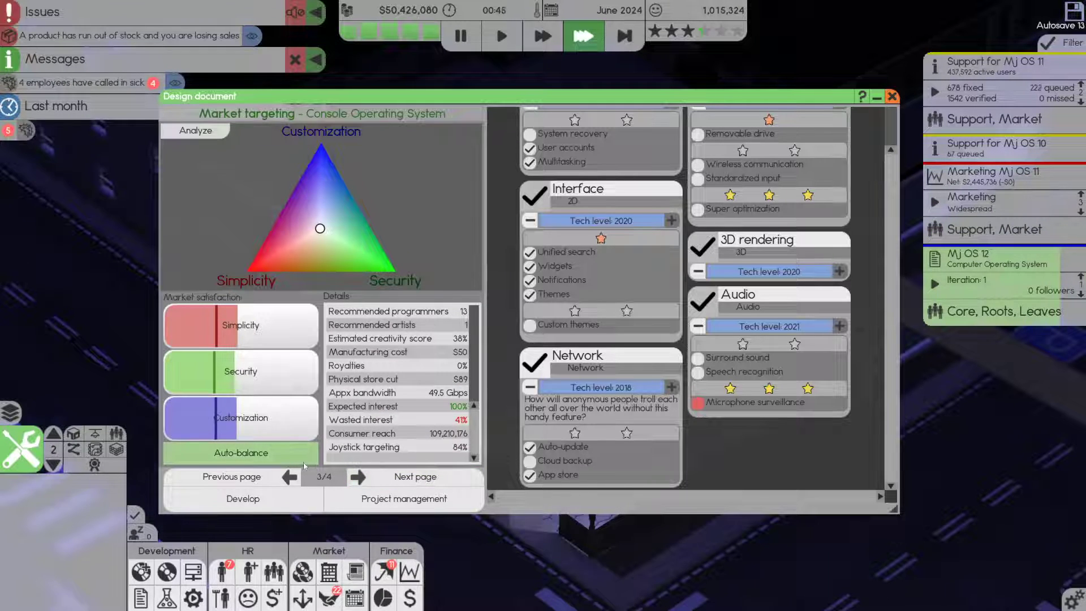
click(407, 476)
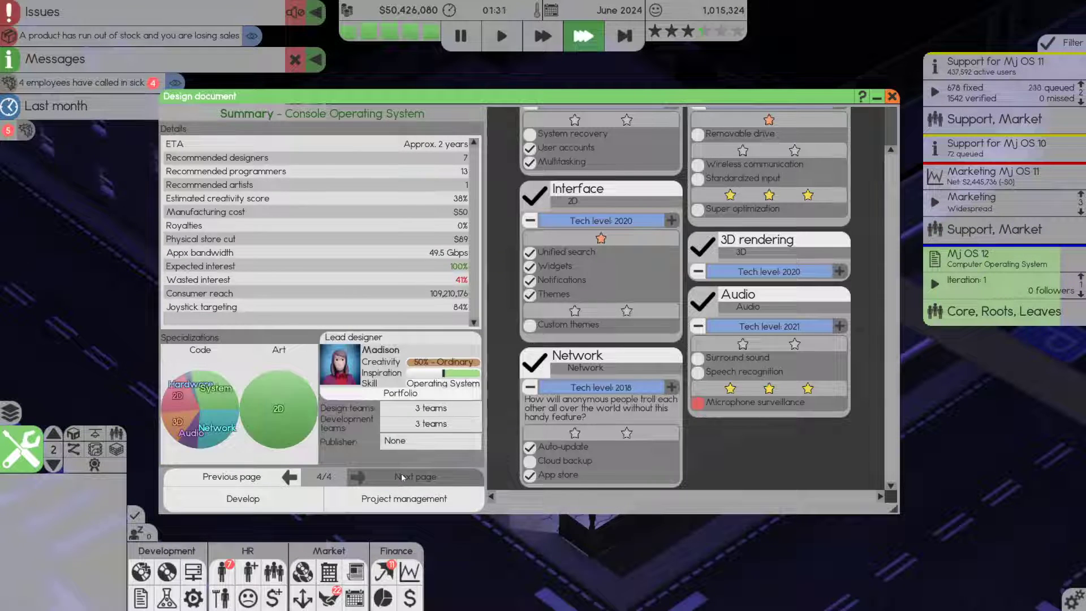
click(394, 443)
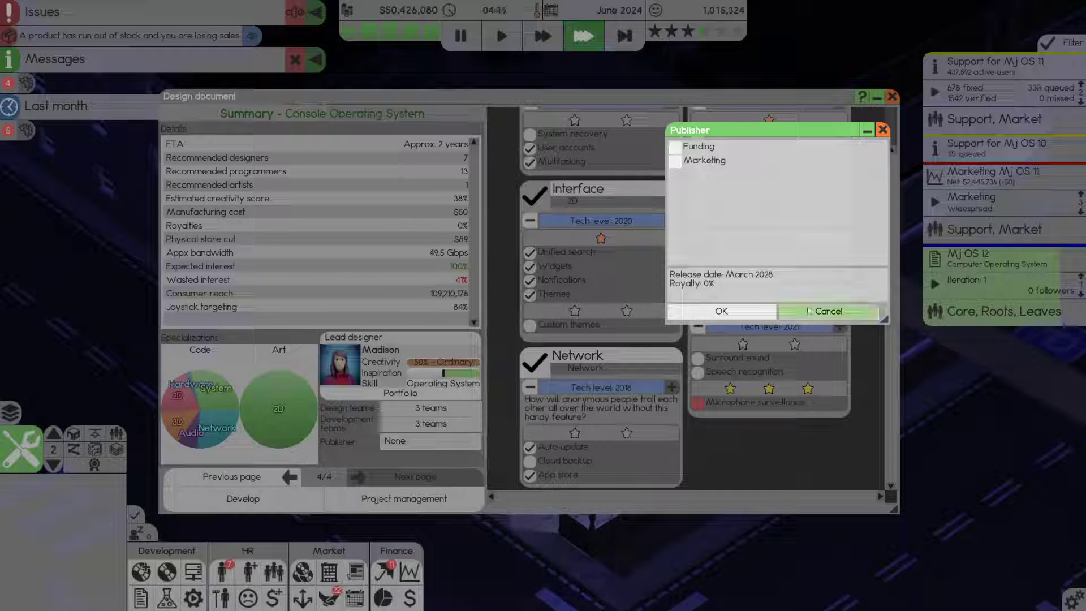
click(827, 310)
Return to the basic information page and start developing MJ Box
click(233, 476)
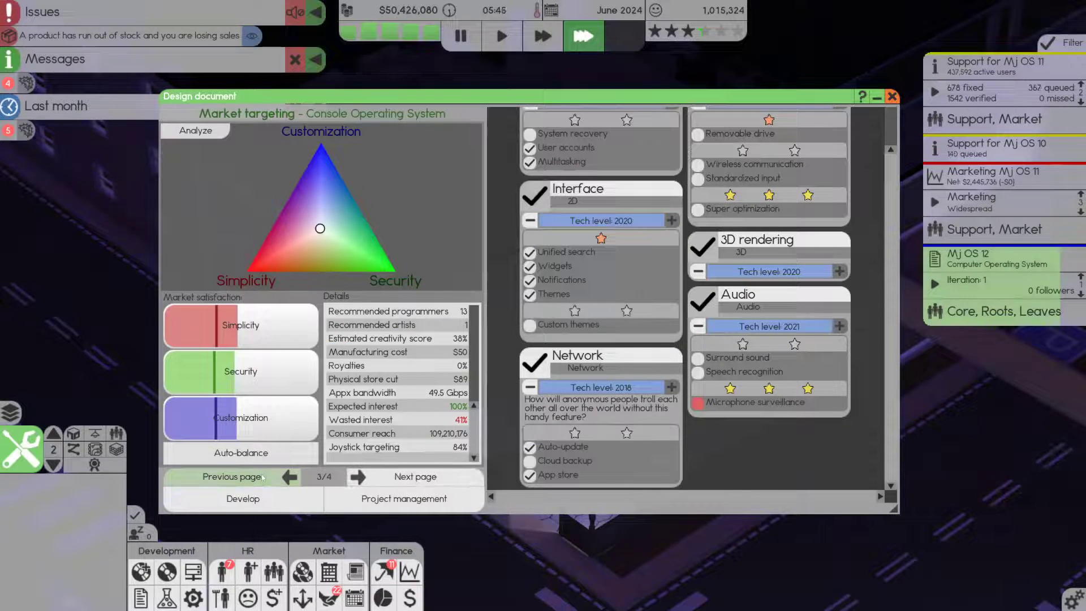
click(264, 477)
click(263, 476)
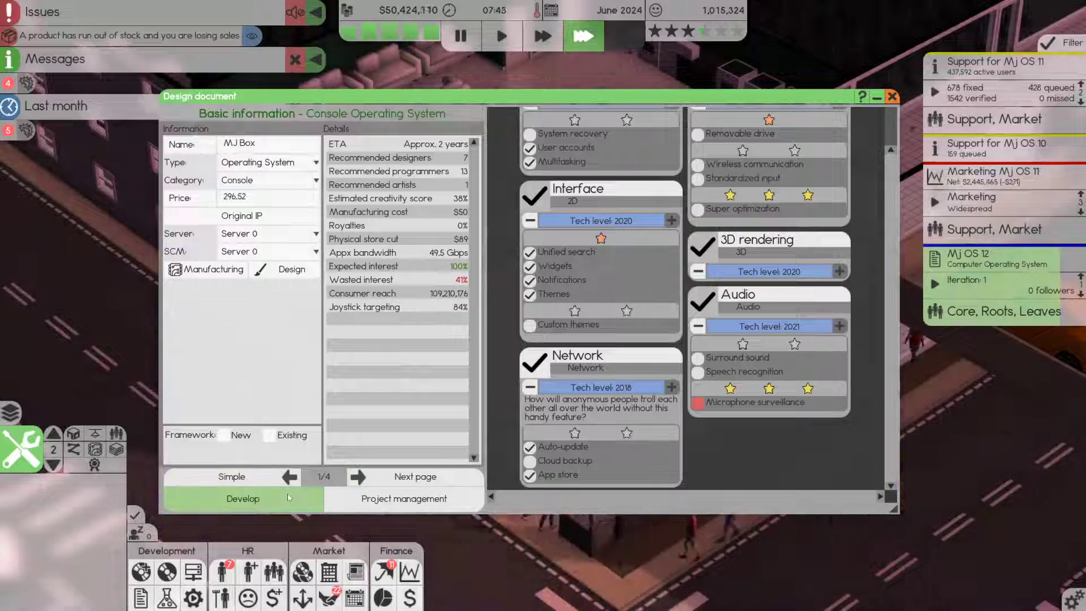
click(243, 498)
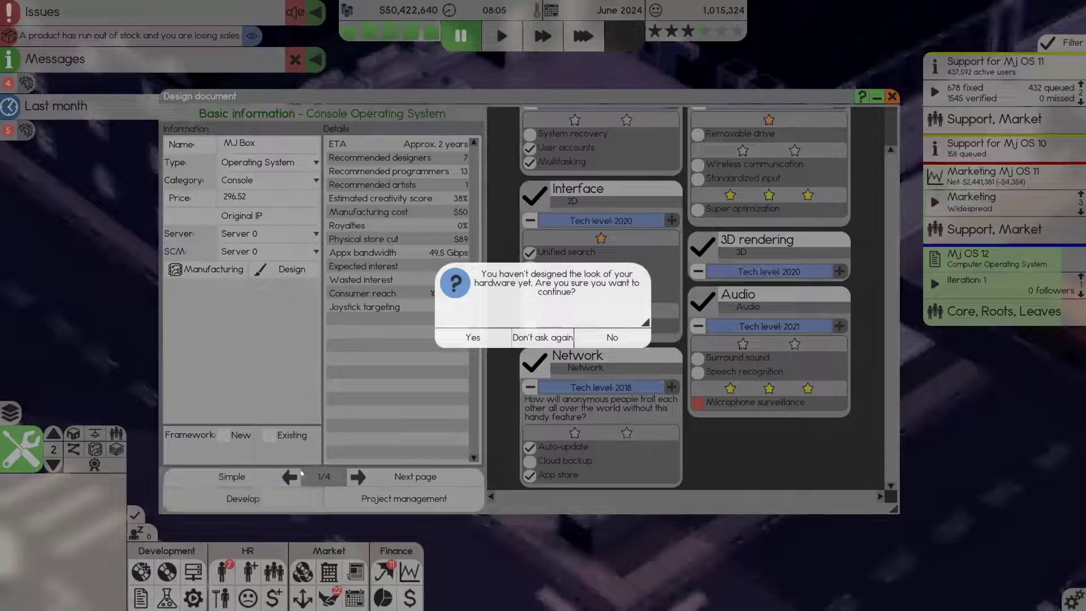
Confirm the warning, bring up the console hardware design and switch to modern console styles
click(611, 337)
click(291, 269)
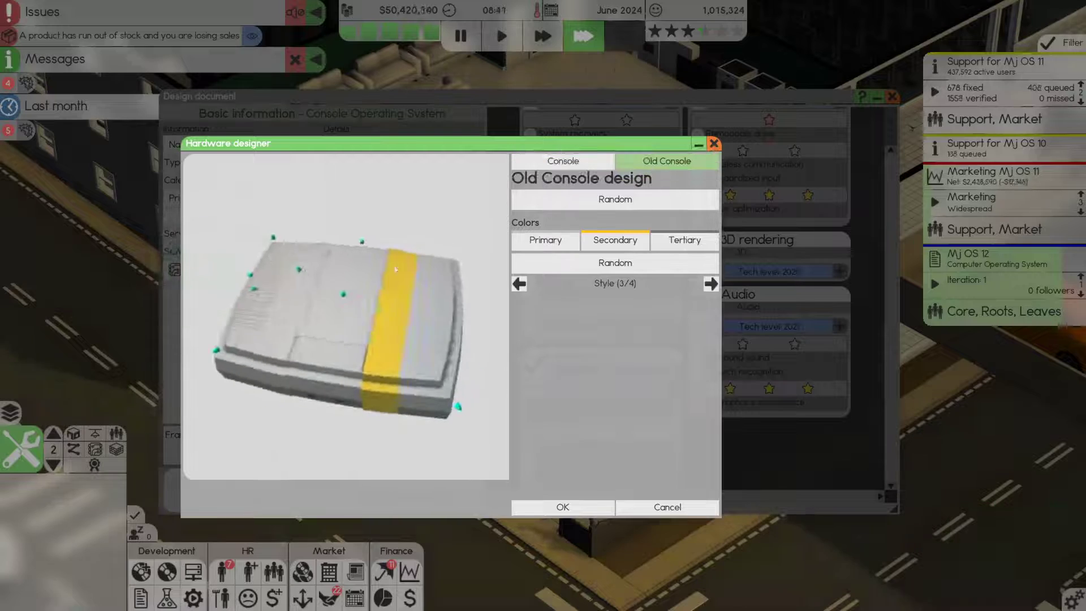
mouse_move(295, 272)
mouse_down()
mouse_move(380, 255)
mouse_move(251, 354)
mouse_up()
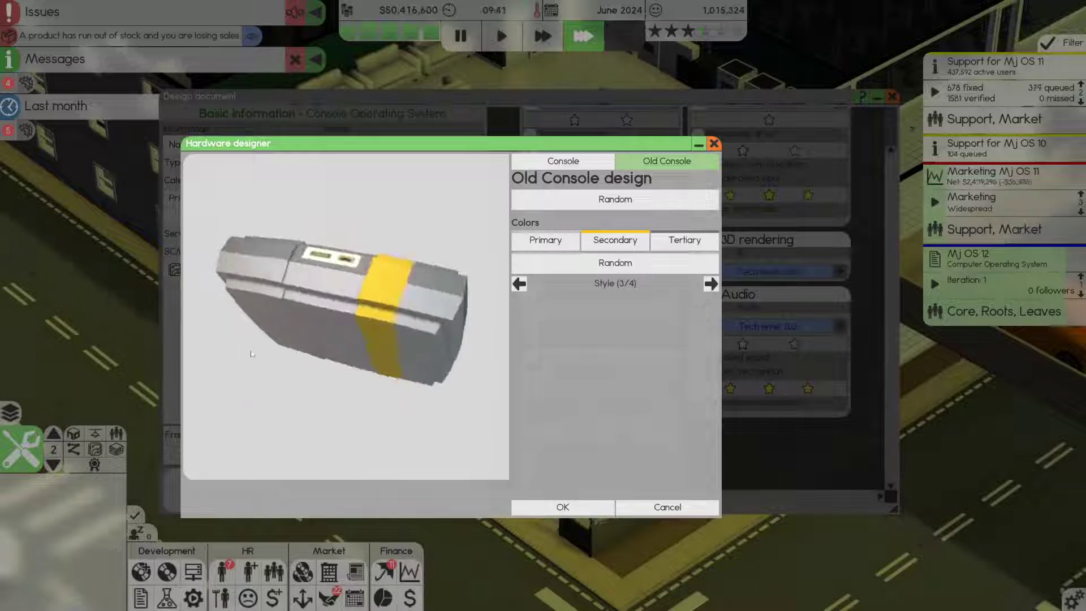
click(563, 160)
mouse_move(340, 298)
mouse_down()
mouse_move(394, 286)
mouse_move(450, 292)
mouse_move(507, 488)
mouse_up()
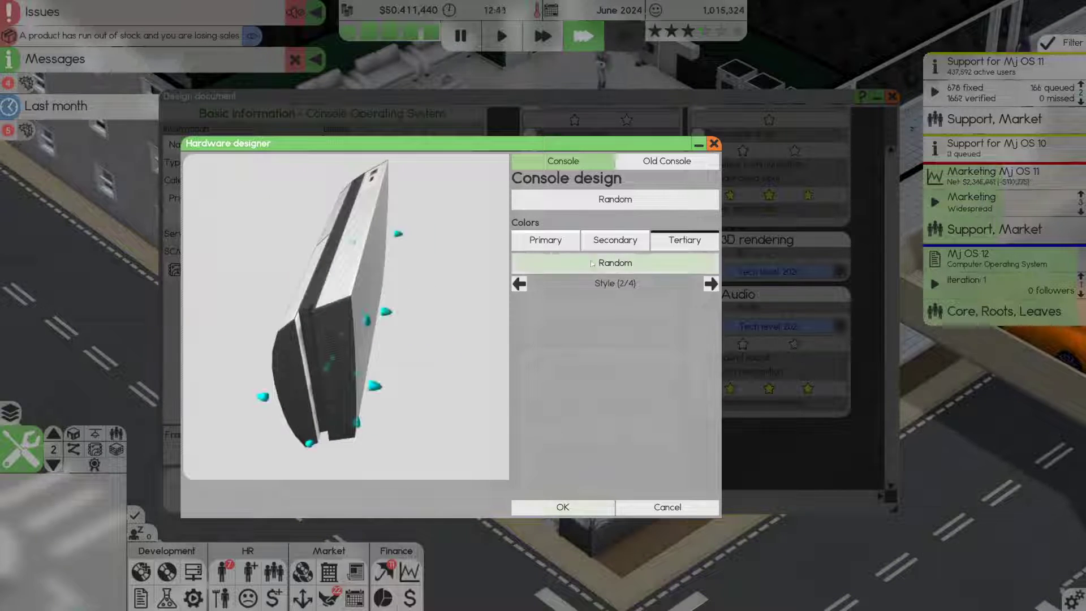
Randomize the console shape and colours repeatedly until a pink-and-white model appears
click(592, 203)
click(593, 202)
click(592, 203)
click(592, 203)
click(592, 203)
click(591, 203)
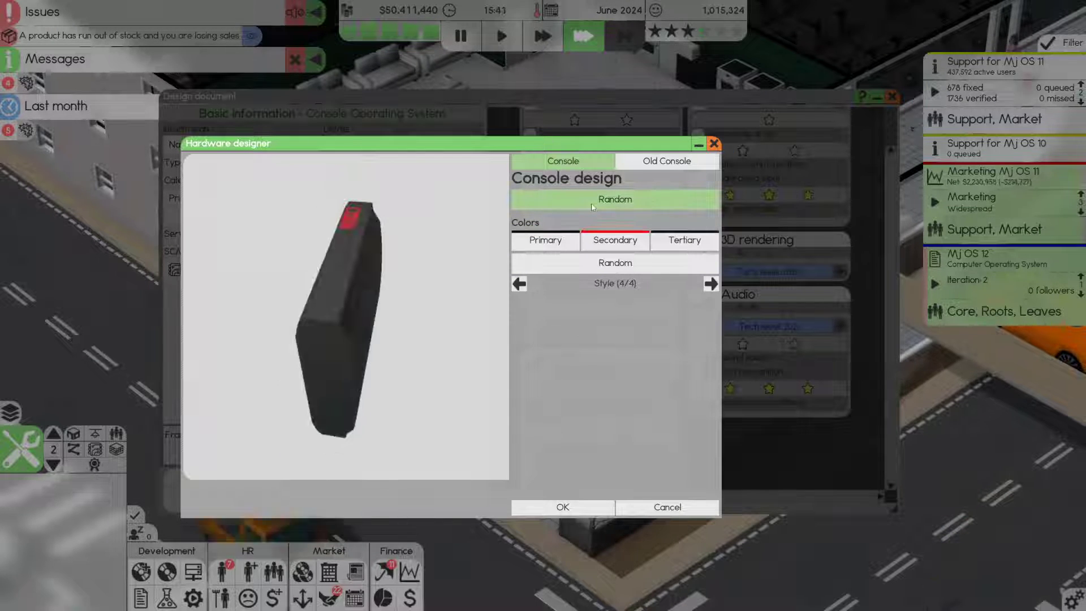
mouse_move(357, 323)
mouse_down()
mouse_move(456, 334)
mouse_move(382, 322)
mouse_up()
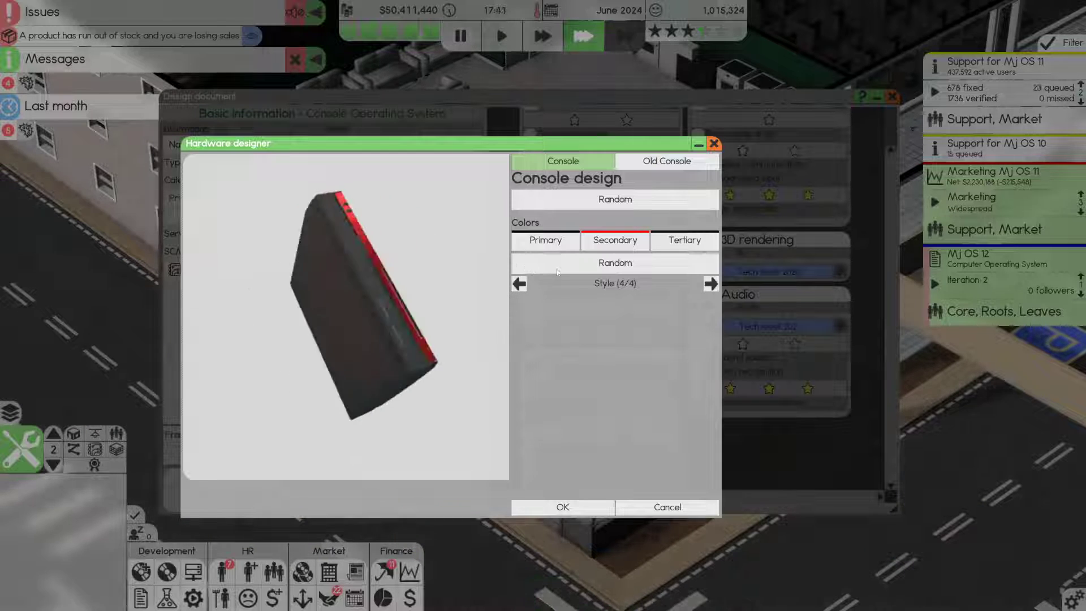
click(601, 202)
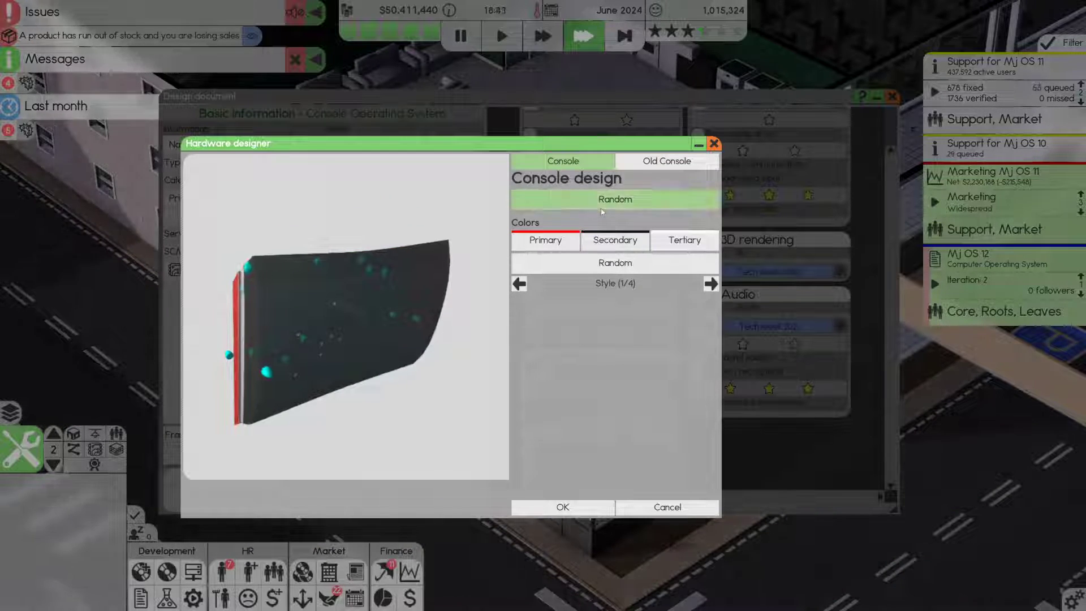
click(601, 208)
mouse_move(356, 340)
mouse_down()
mouse_move(439, 307)
mouse_move(462, 261)
mouse_move(501, 239)
mouse_up()
click(572, 196)
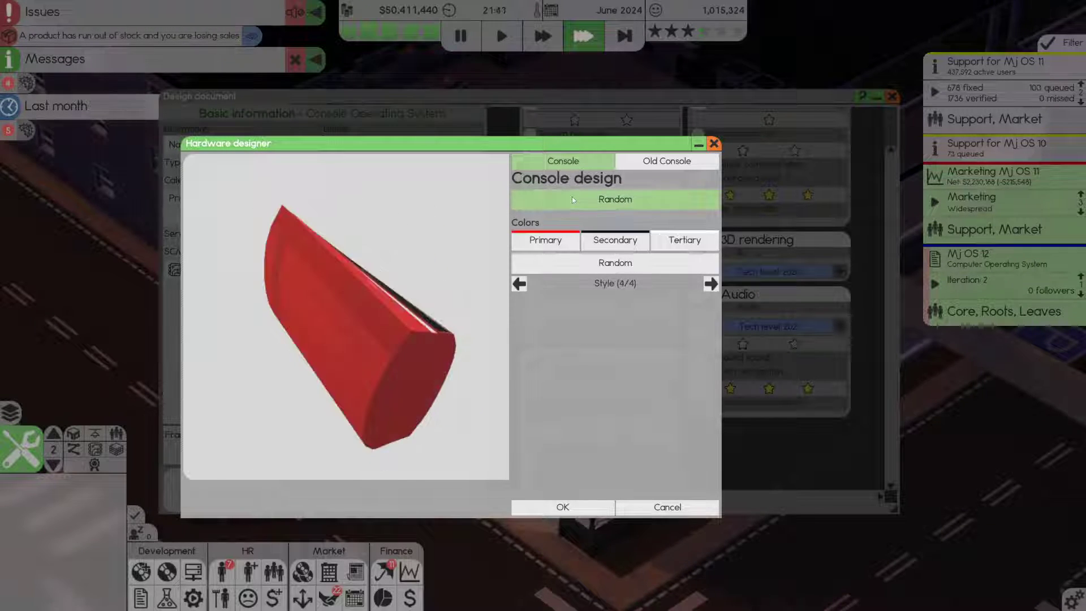
click(572, 196)
click(572, 196)
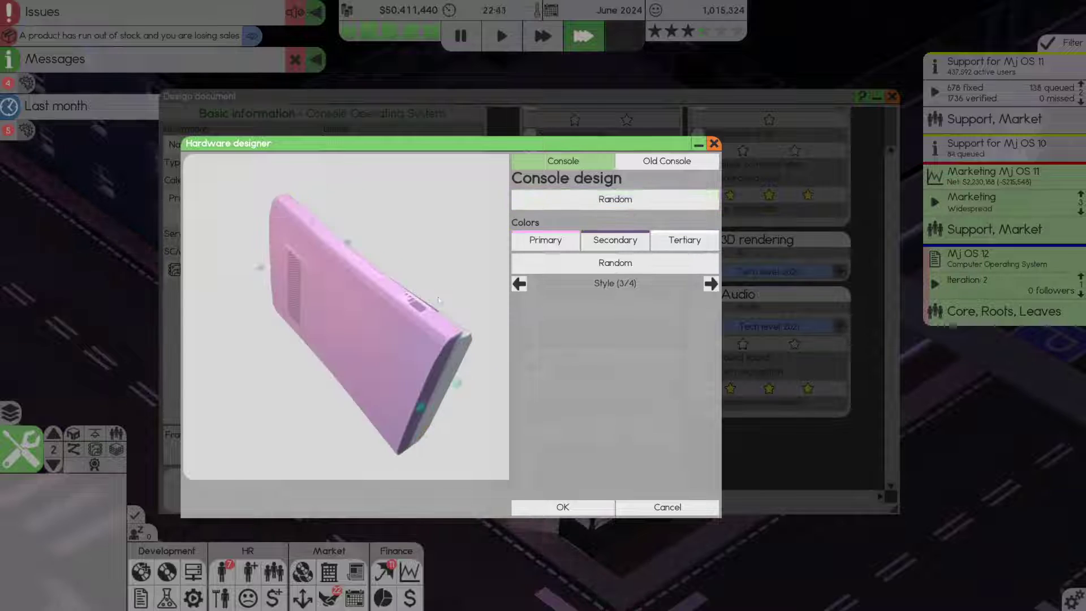
mouse_move(357, 306)
mouse_down()
mouse_move(408, 321)
mouse_move(450, 280)
mouse_up()
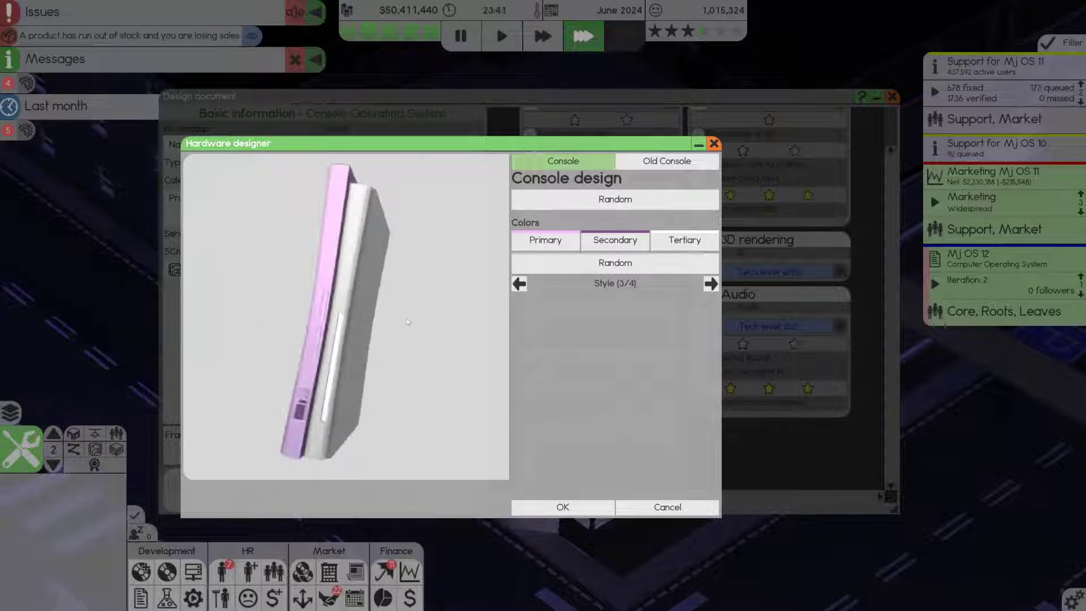
Set the console's primary colour to near-black and check it on the preview
click(544, 240)
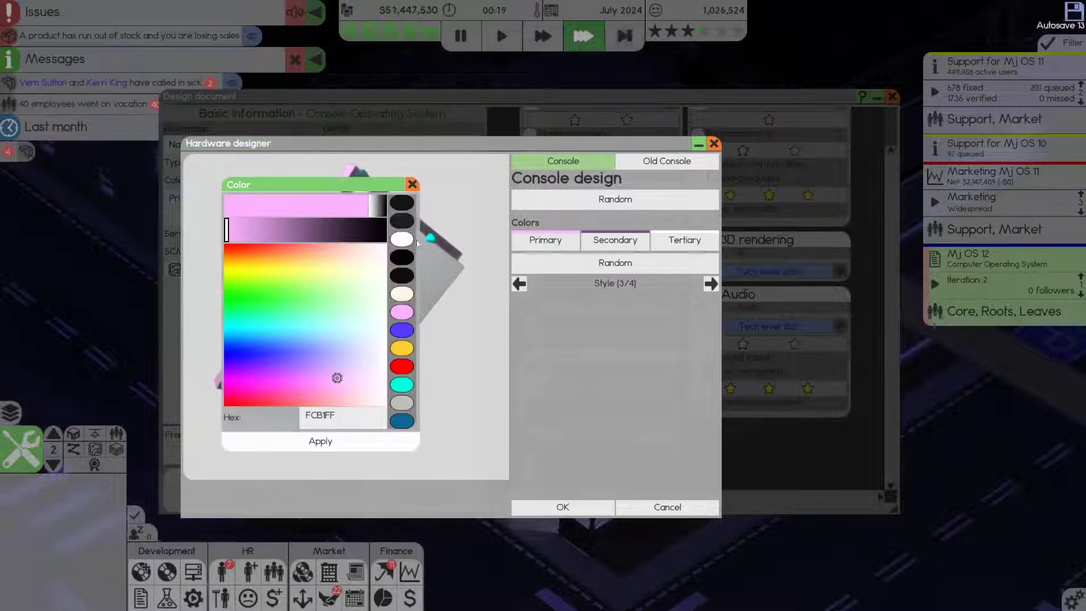
click(402, 203)
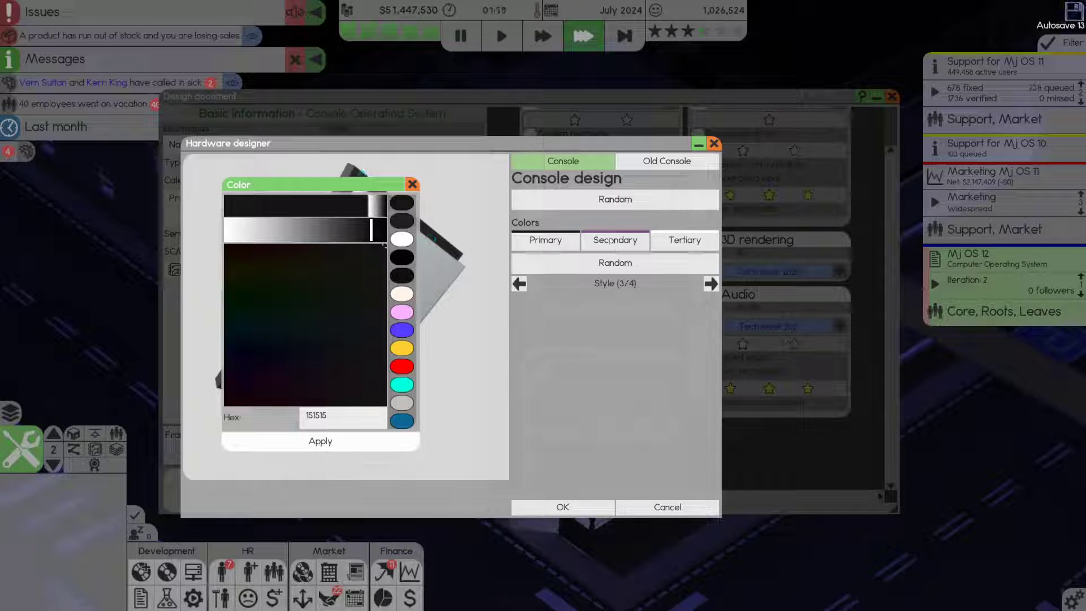
click(319, 440)
drag(465, 246, 382, 297)
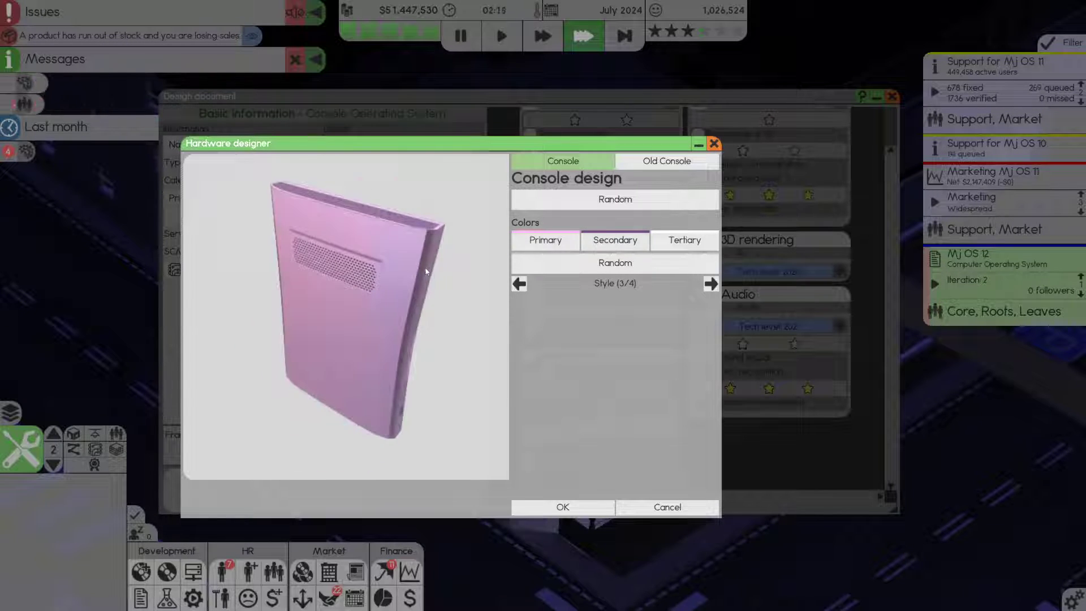
click(545, 239)
click(441, 244)
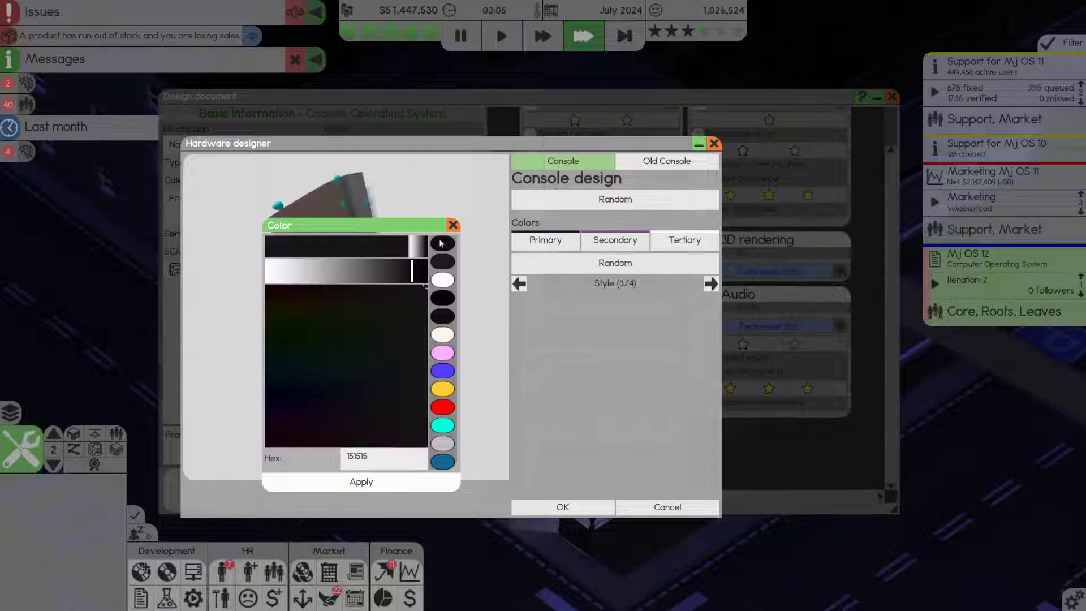
click(387, 484)
drag(382, 381, 297, 340)
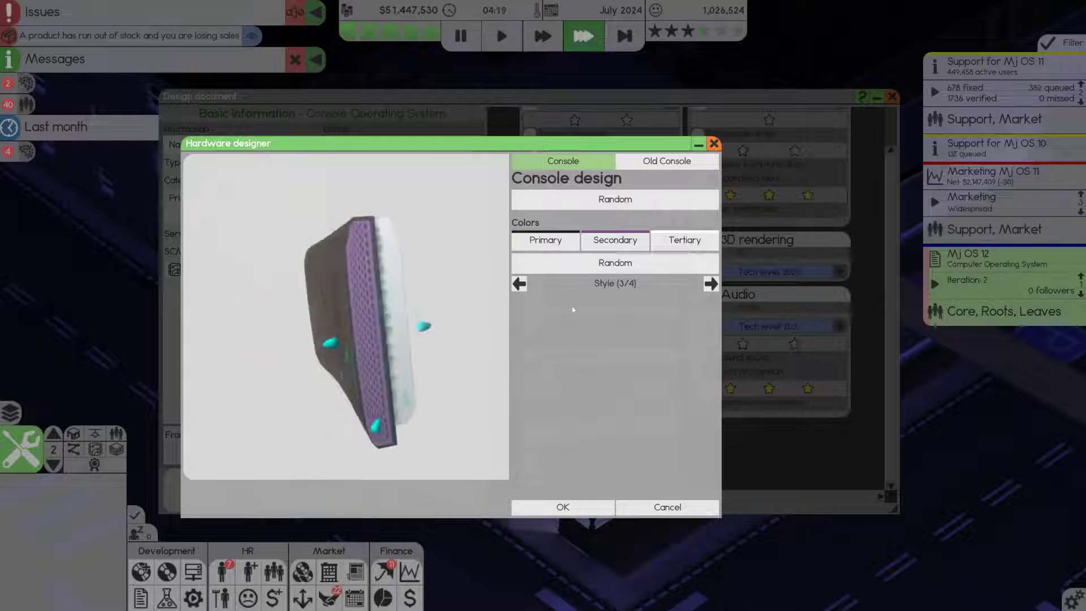
Set the console's secondary trim colour to bright blue and rotate to check it
click(614, 240)
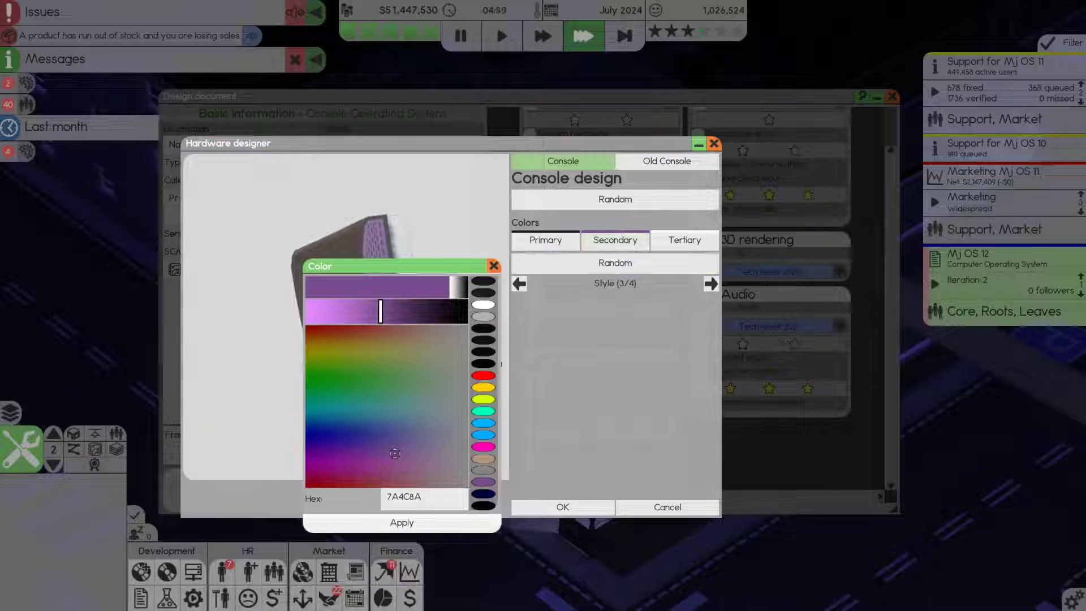
click(483, 424)
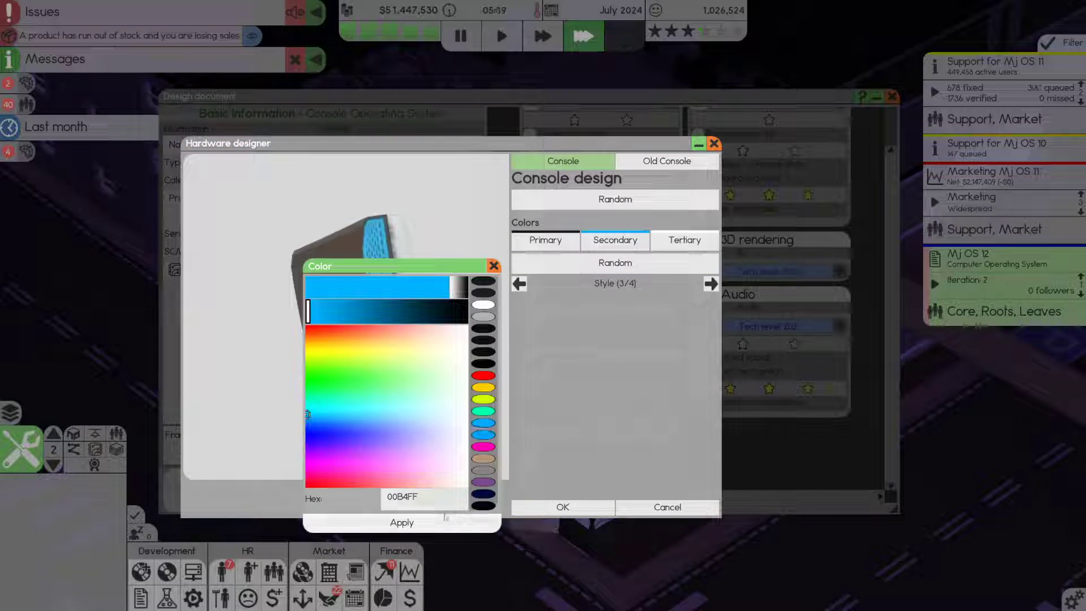
click(479, 518)
drag(382, 322, 280, 322)
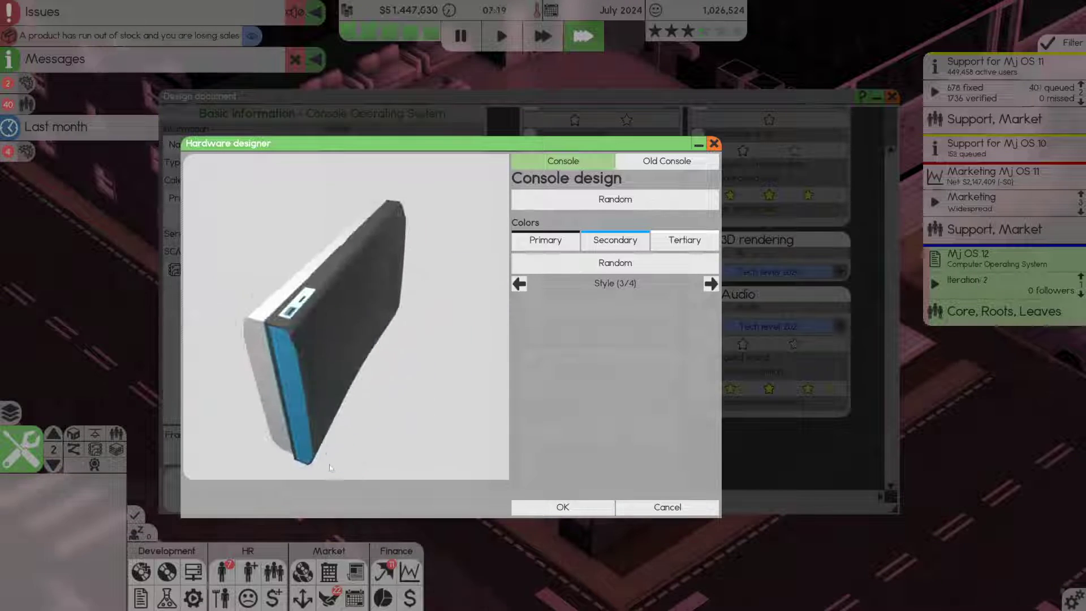
drag(381, 323, 339, 255)
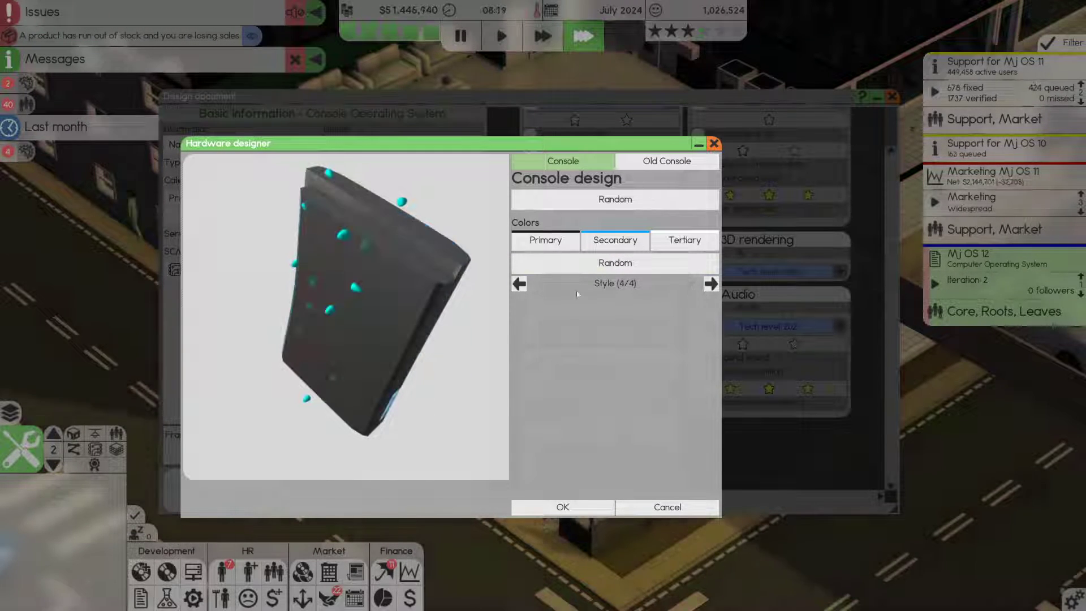
Accept the console design, creating MJ Box and Analog Joystick projects, and cancel Mj OS 12
click(562, 507)
click(250, 490)
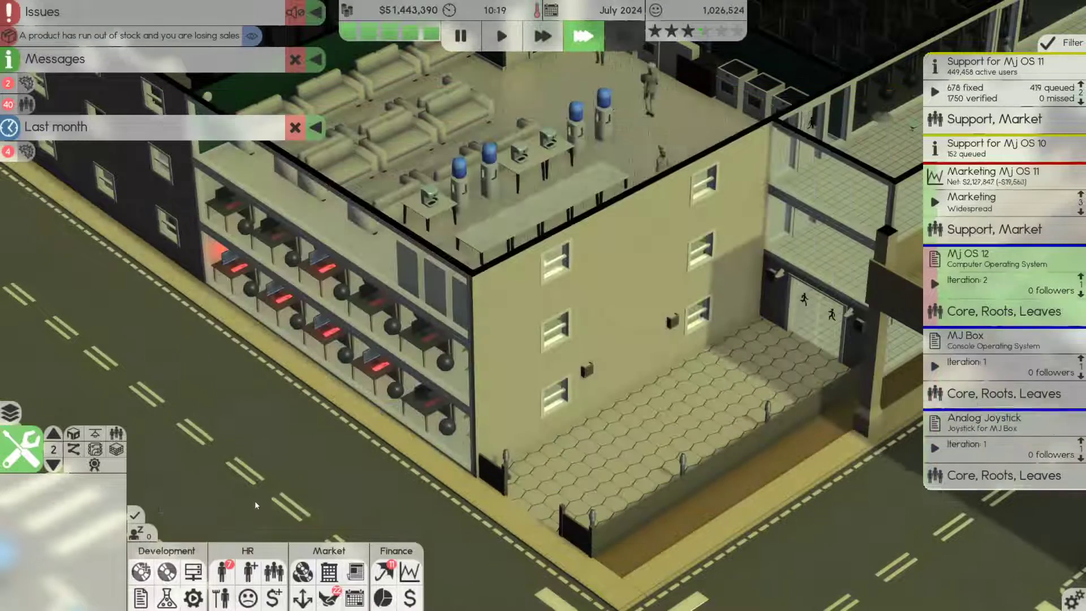
click(984, 263)
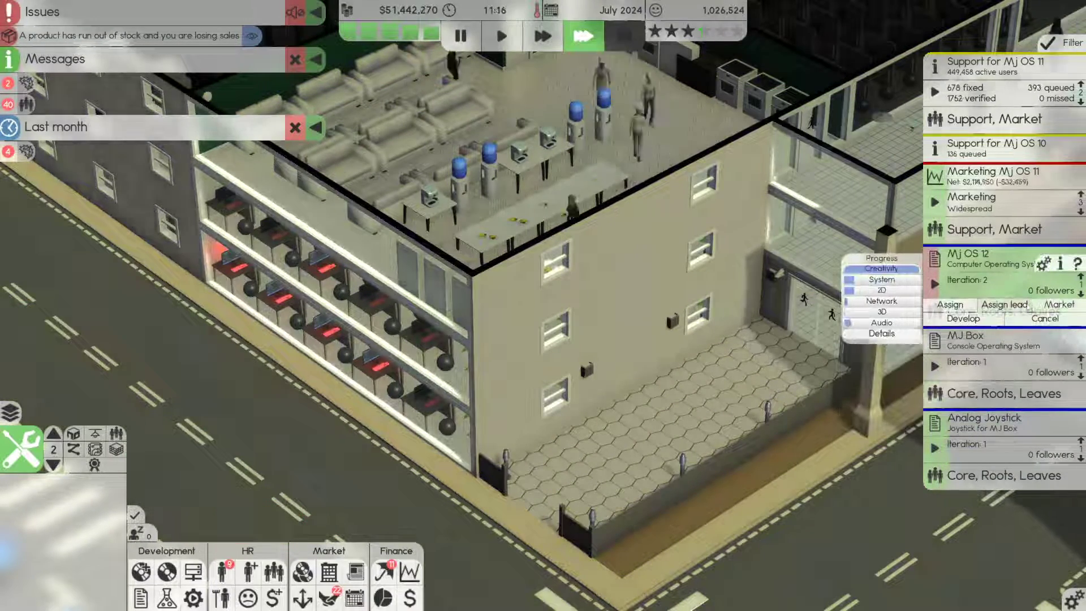
click(1044, 318)
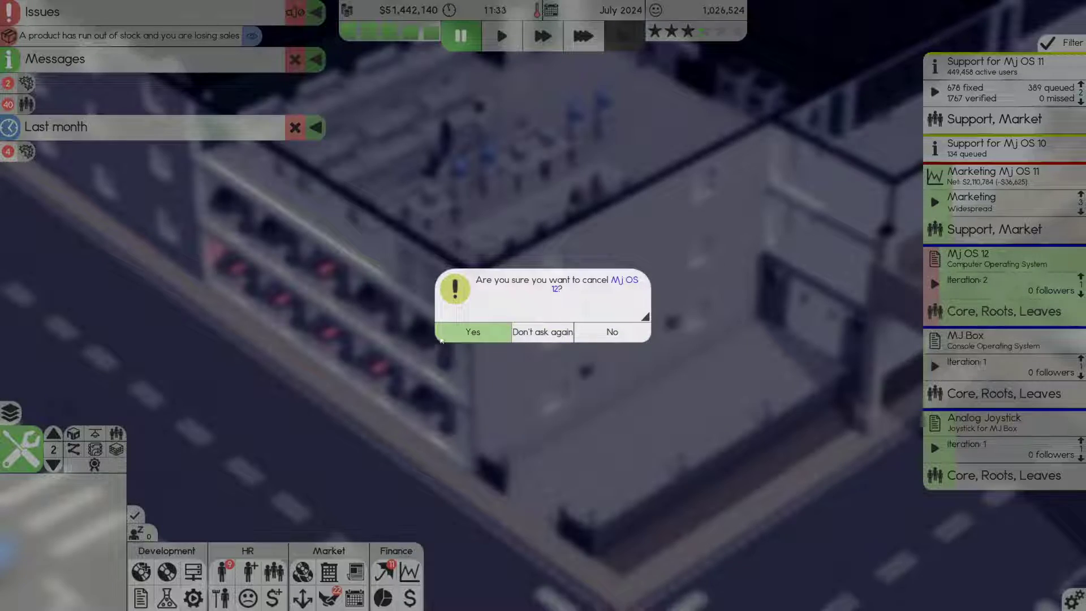
click(472, 332)
Look through the MJ Box and Analog Joystick project options and start joystick iteration 2
click(985, 264)
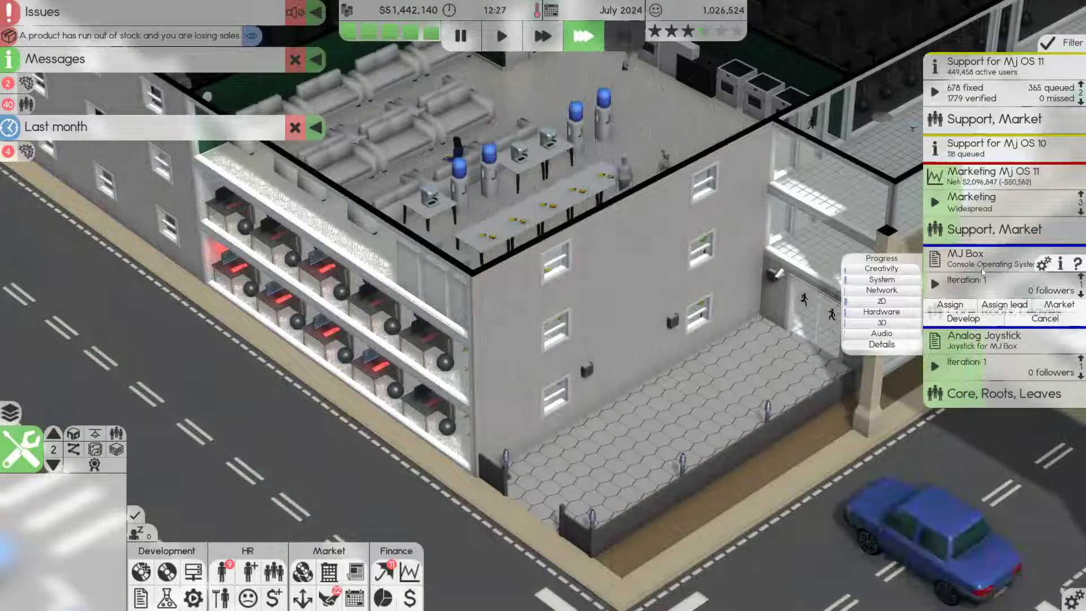
click(982, 410)
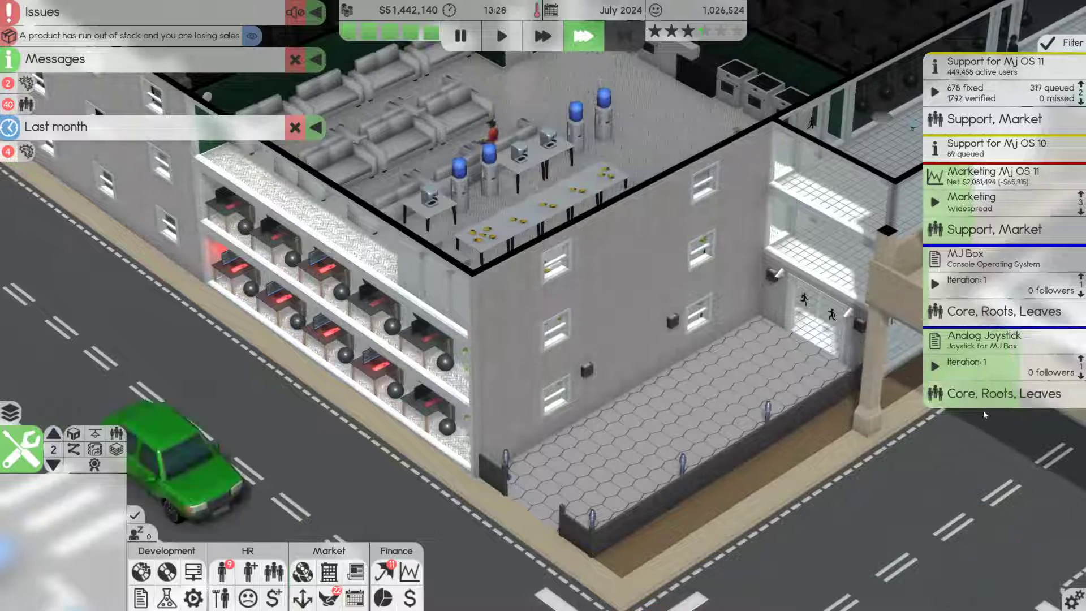
click(984, 340)
click(985, 264)
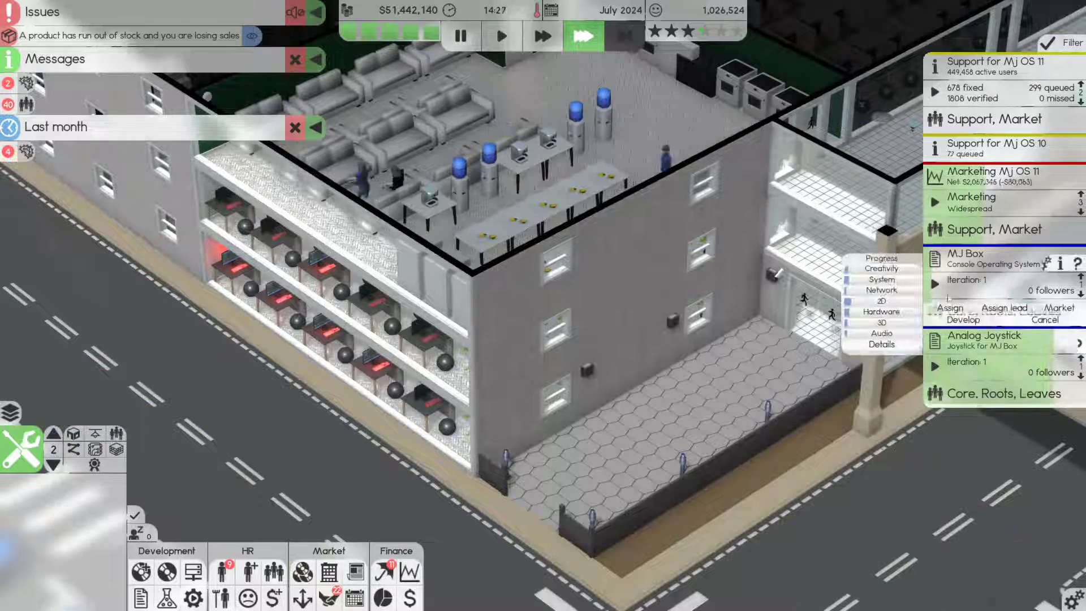
click(984, 344)
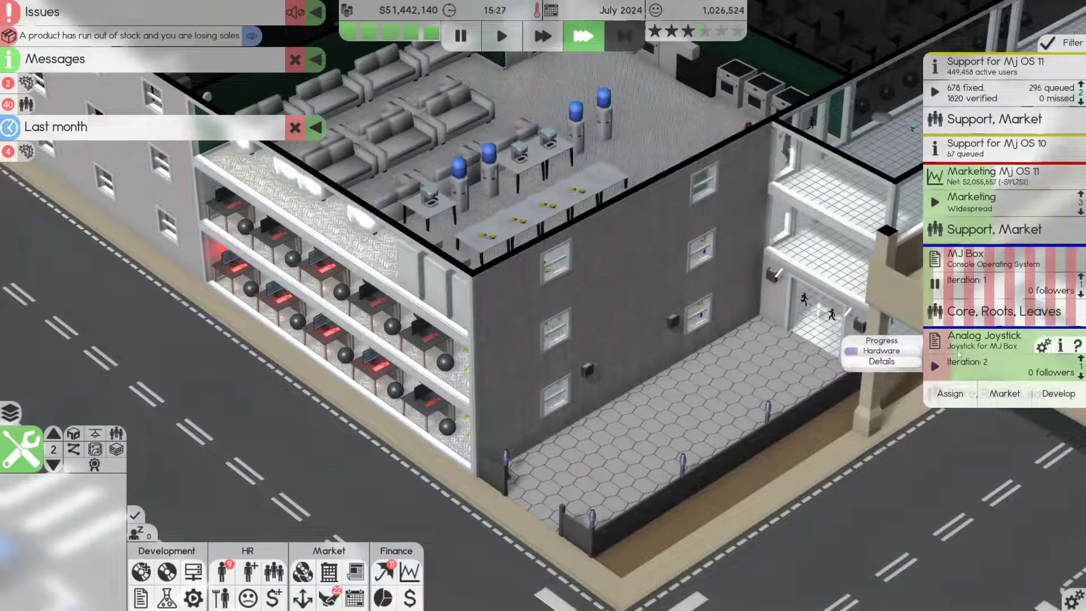
click(984, 263)
click(678, 467)
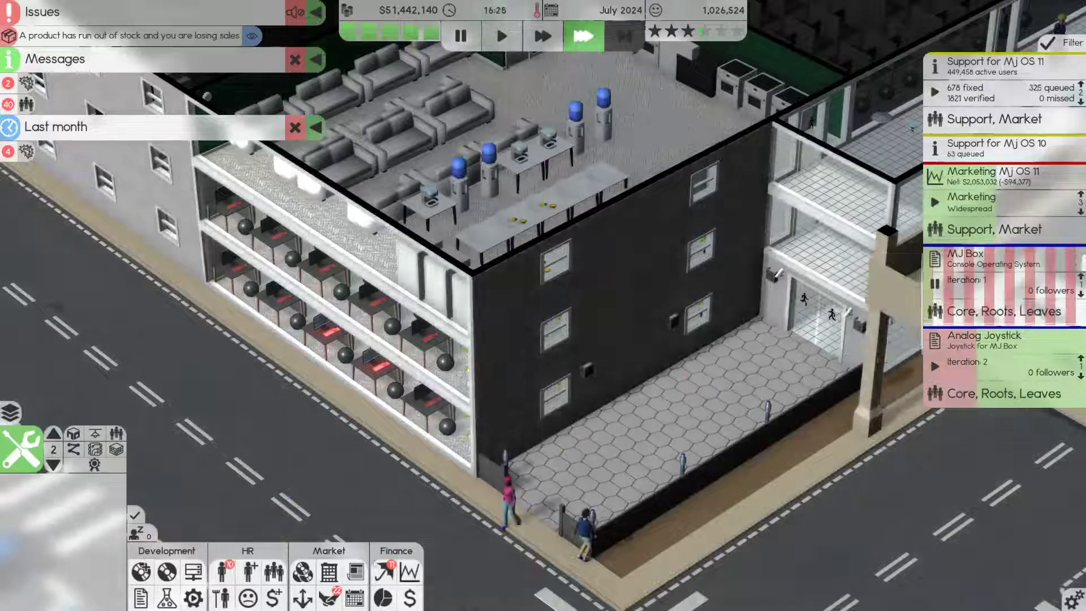
Send all employees to education, then bring up the teams overview
click(222, 573)
click(339, 393)
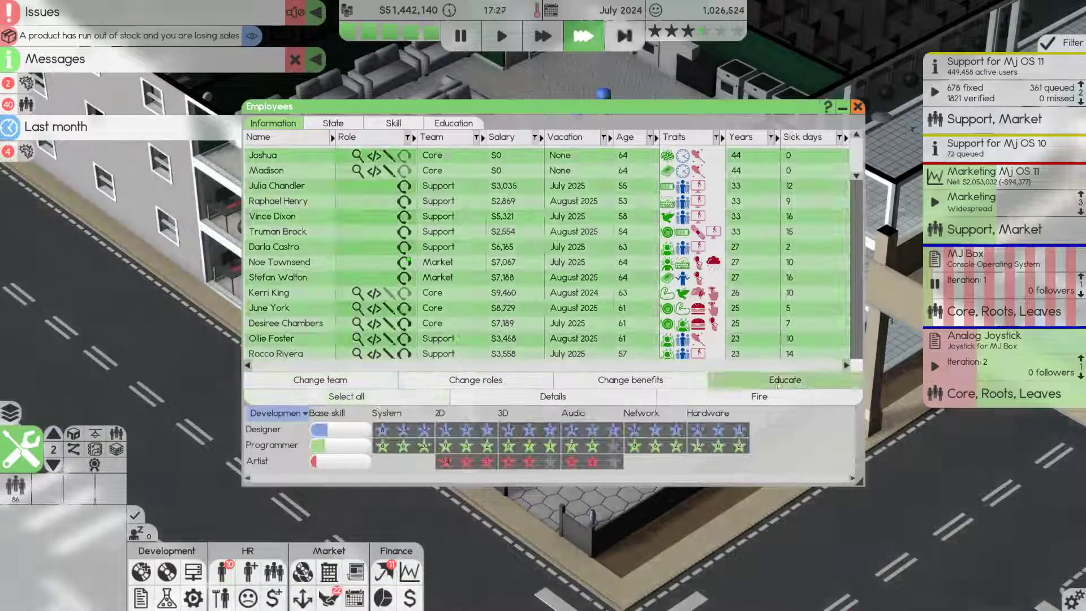
click(788, 381)
click(365, 497)
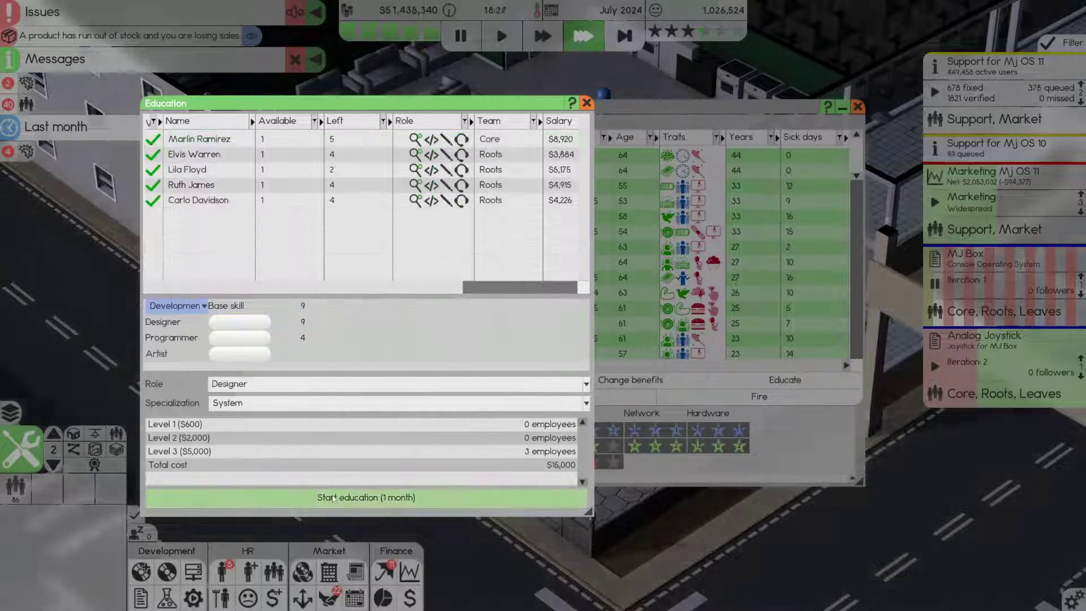
click(366, 497)
click(858, 106)
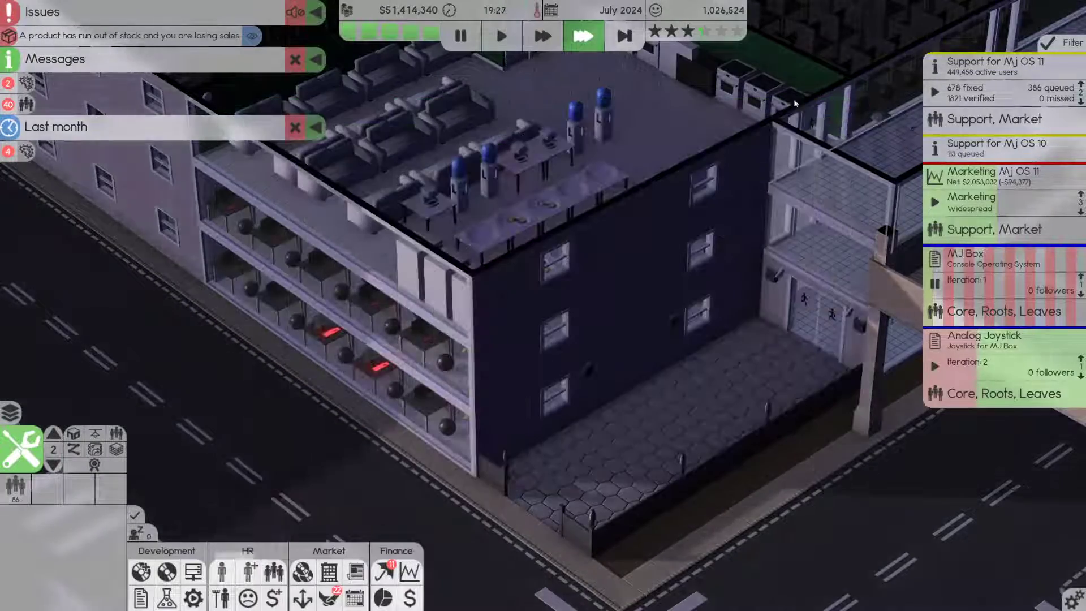
scroll(711, 102, up, 3)
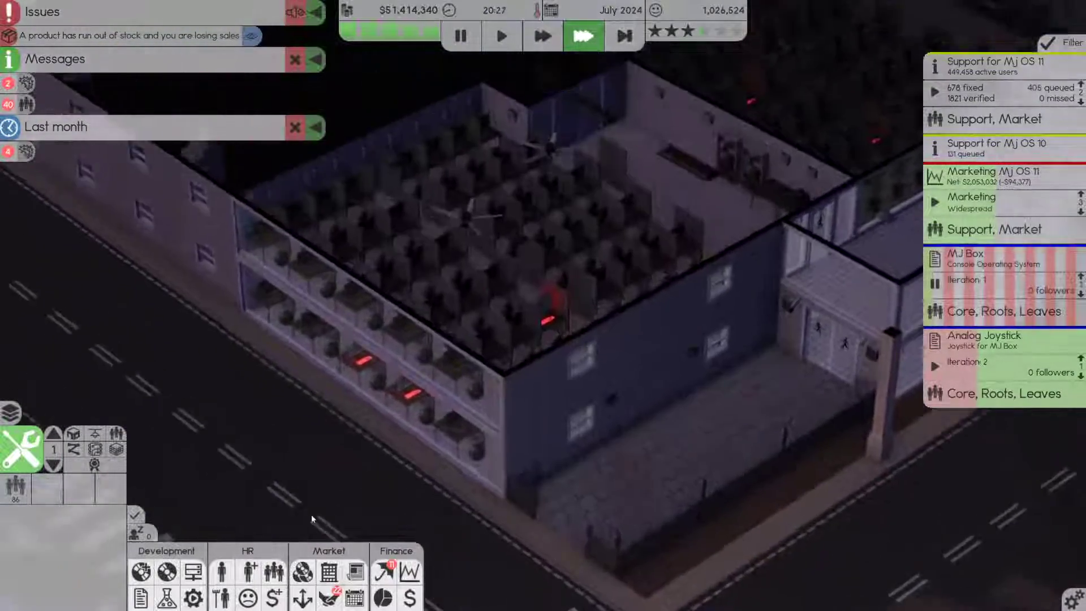
click(274, 570)
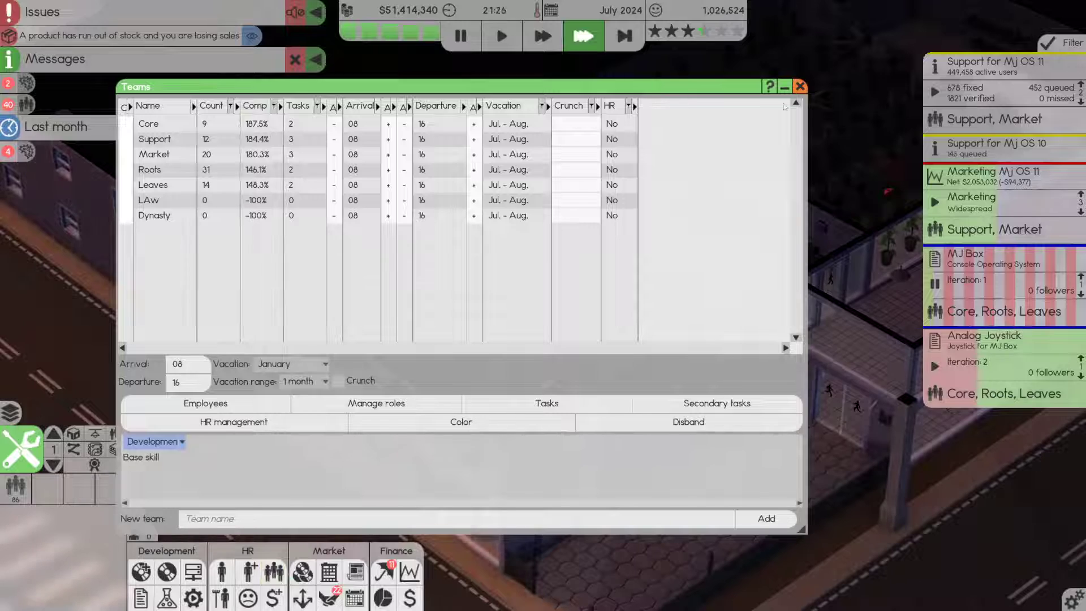
Start a new applicant search at Low salary filtered by specialization
click(799, 86)
click(248, 570)
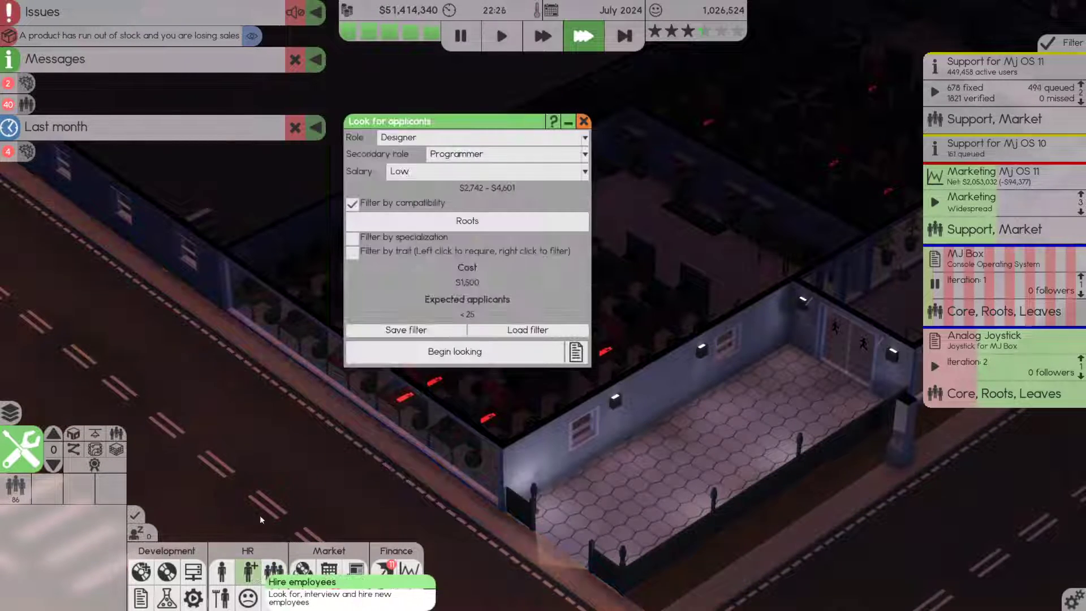
click(449, 172)
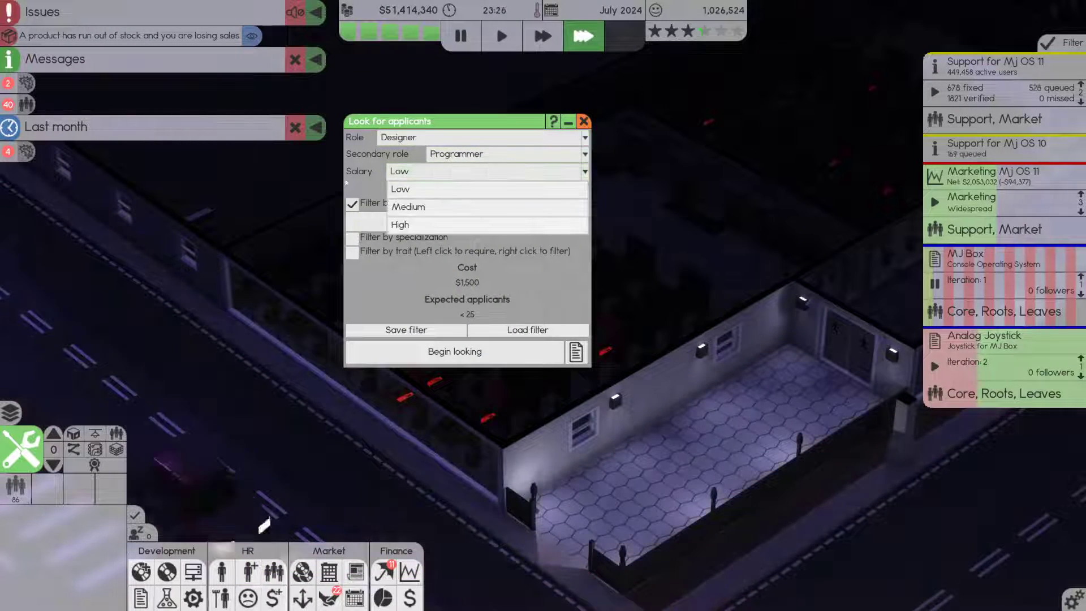
click(399, 189)
click(352, 238)
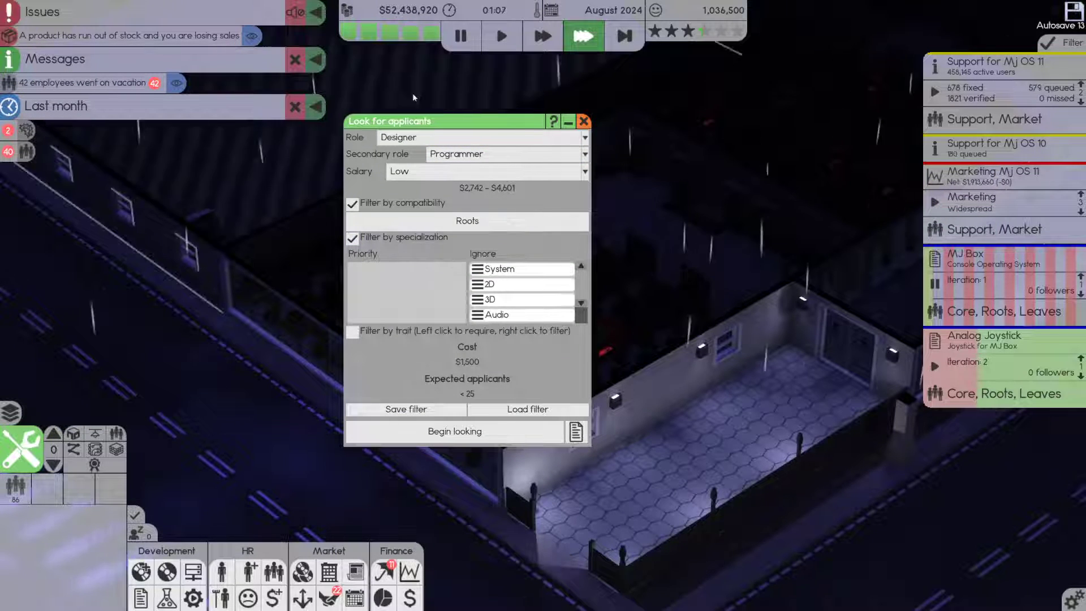
Glance at MJ OS 10's details and the company finances as chart and monthly table
click(995, 147)
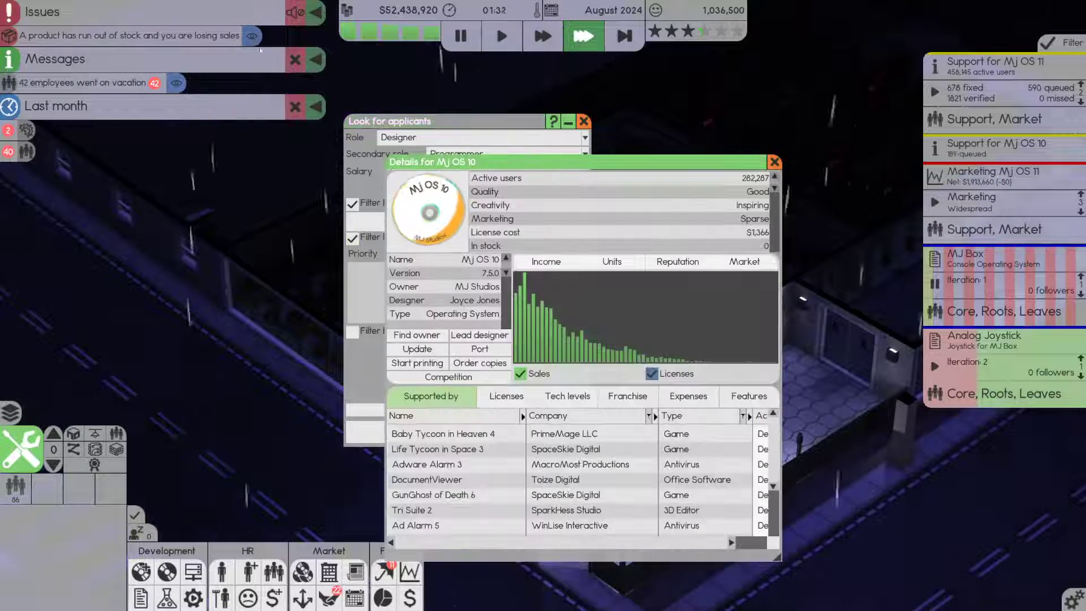
click(774, 161)
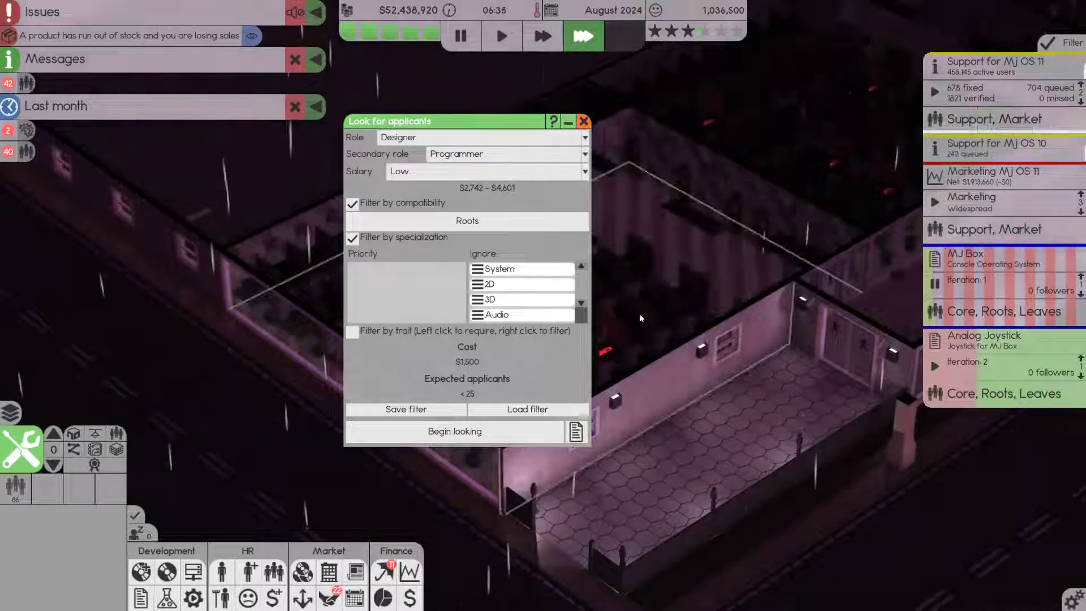
drag(763, 255, 593, 297)
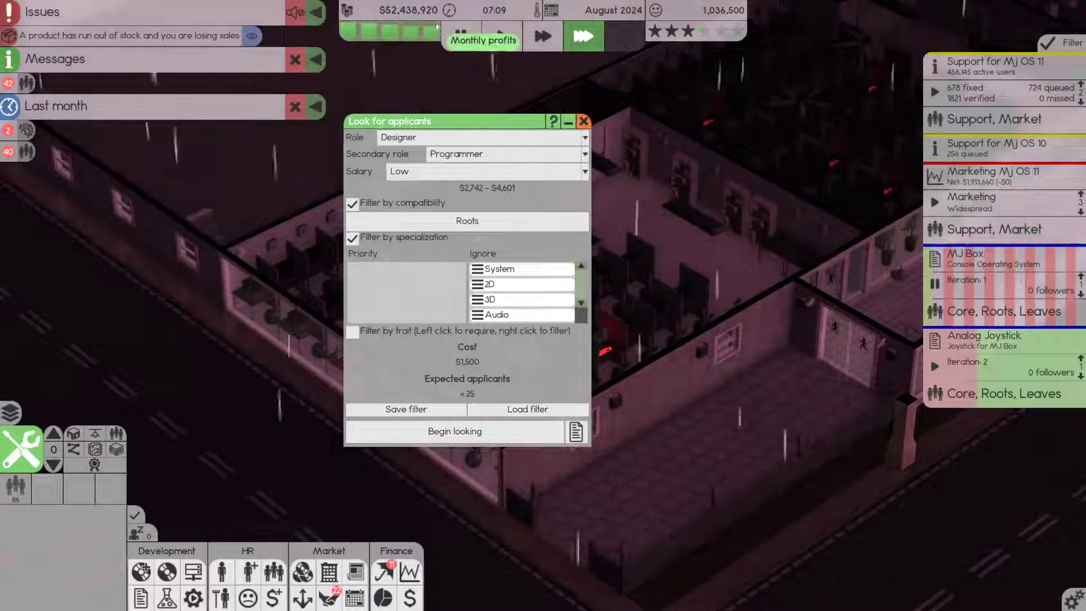
click(437, 28)
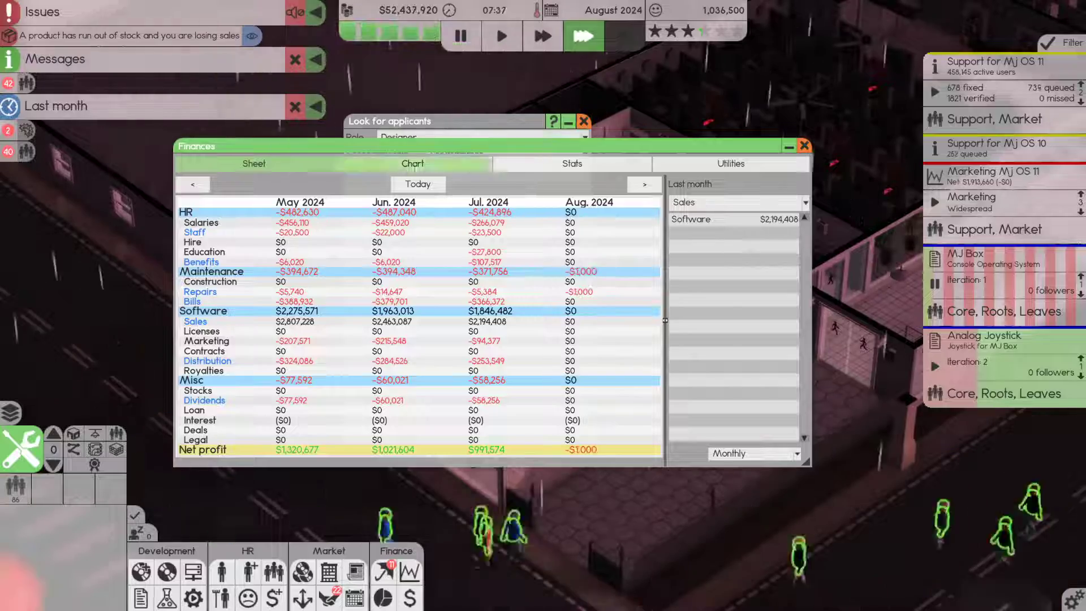
click(412, 164)
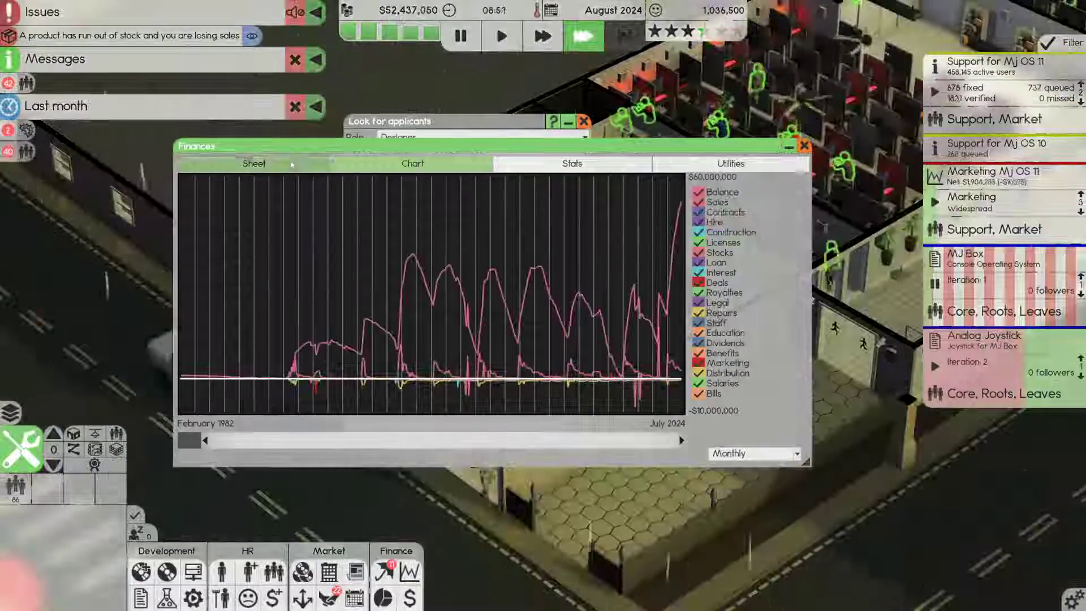
click(254, 163)
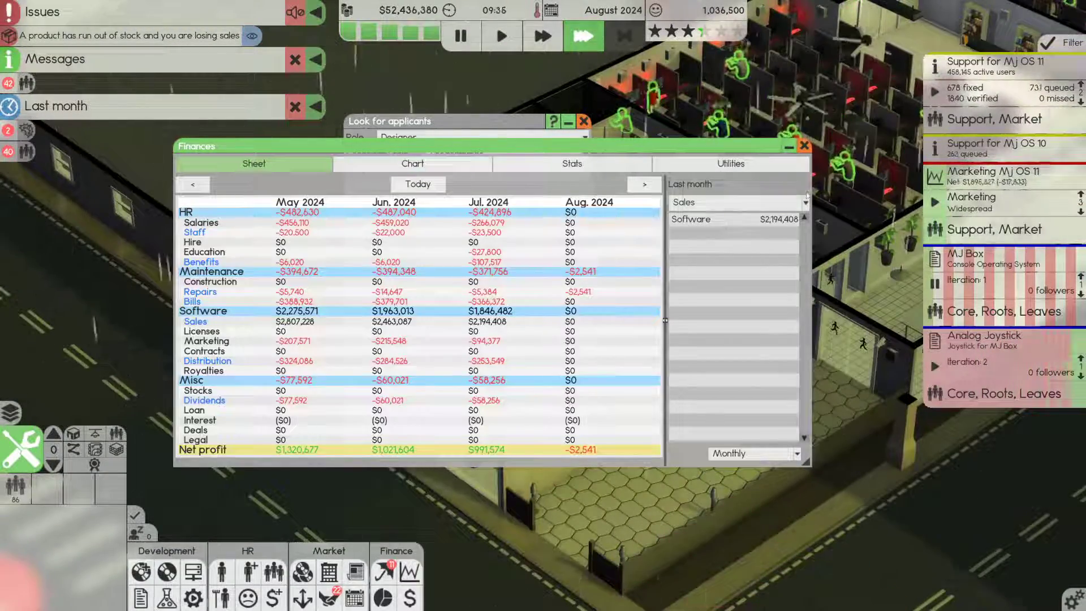
click(805, 146)
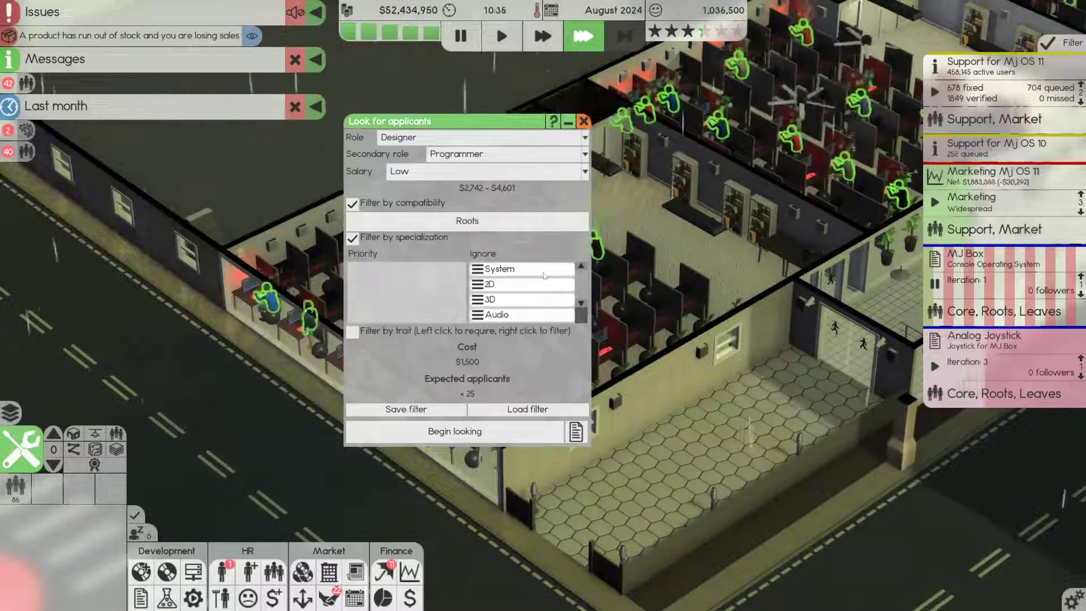
Match applicants to the Core team and prioritize Hardware, Network and 3D skills
click(488, 221)
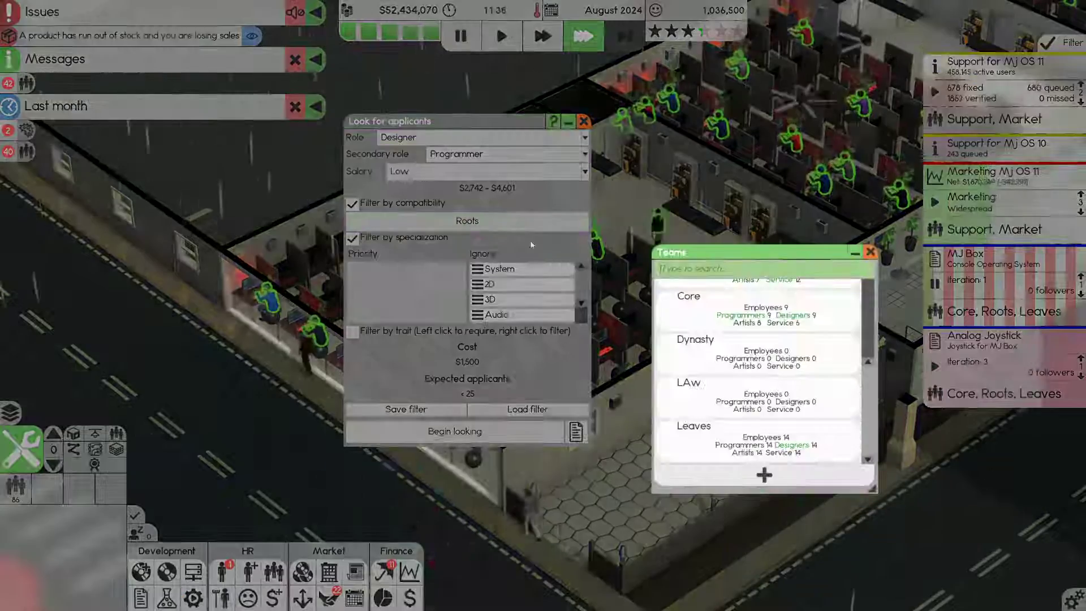
click(691, 303)
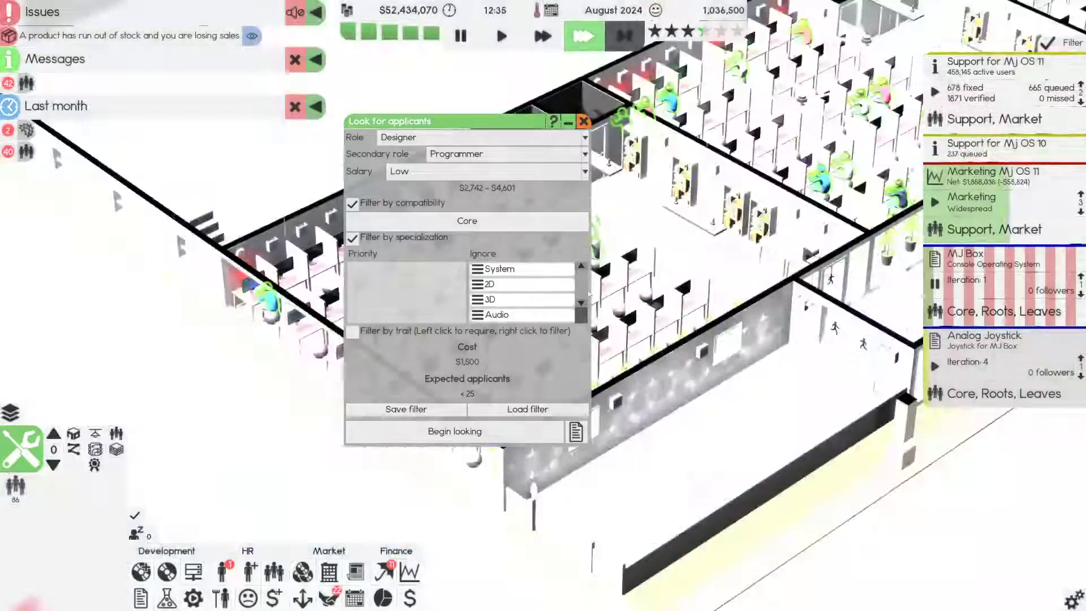
mouse_move(1001, 272)
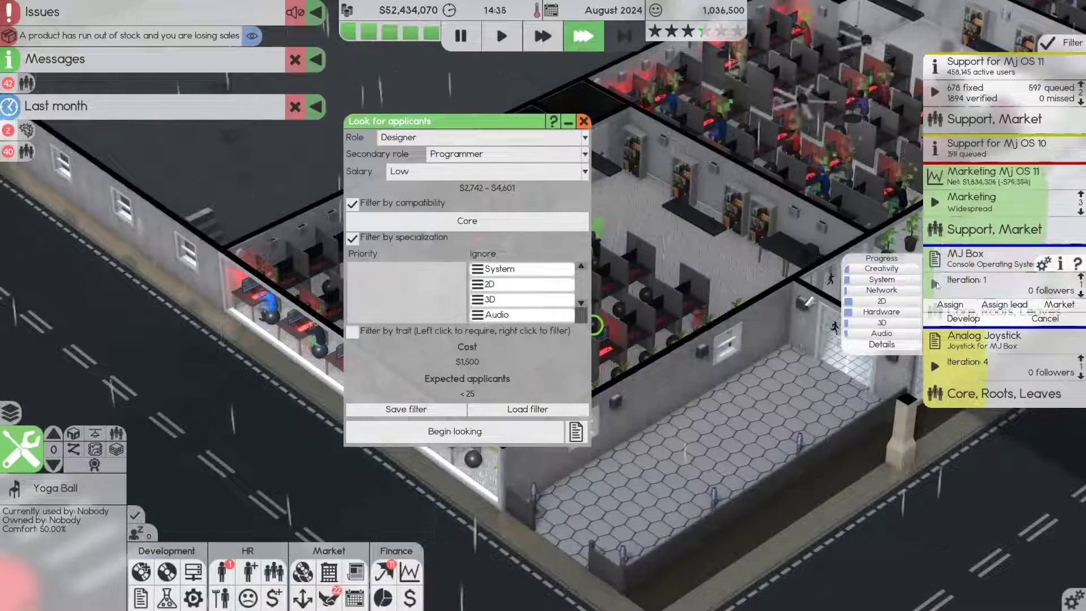
scroll(543, 297, down, 2)
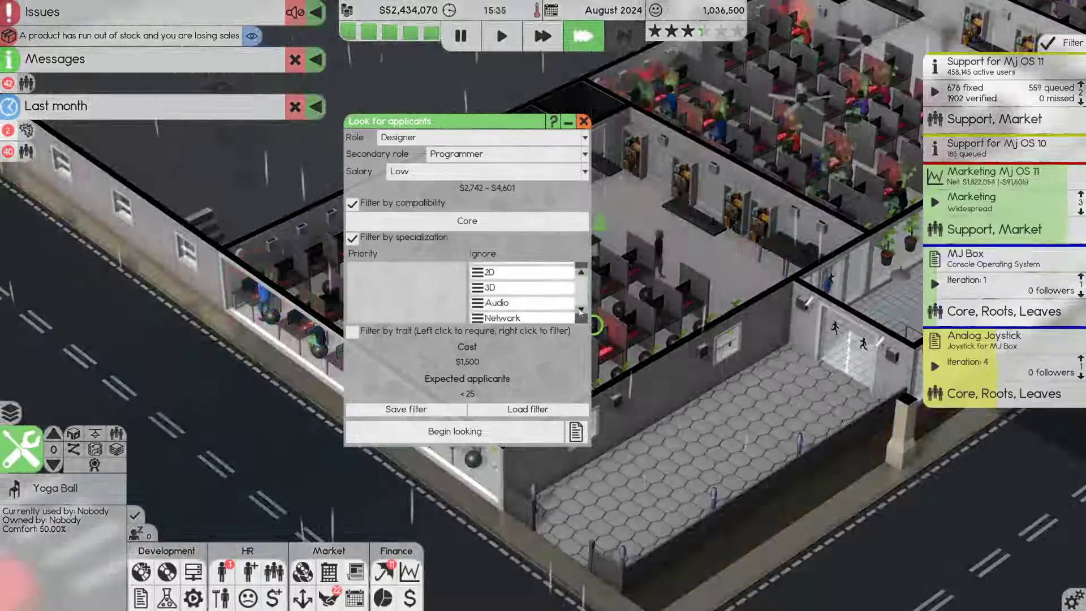
click(506, 315)
click(503, 315)
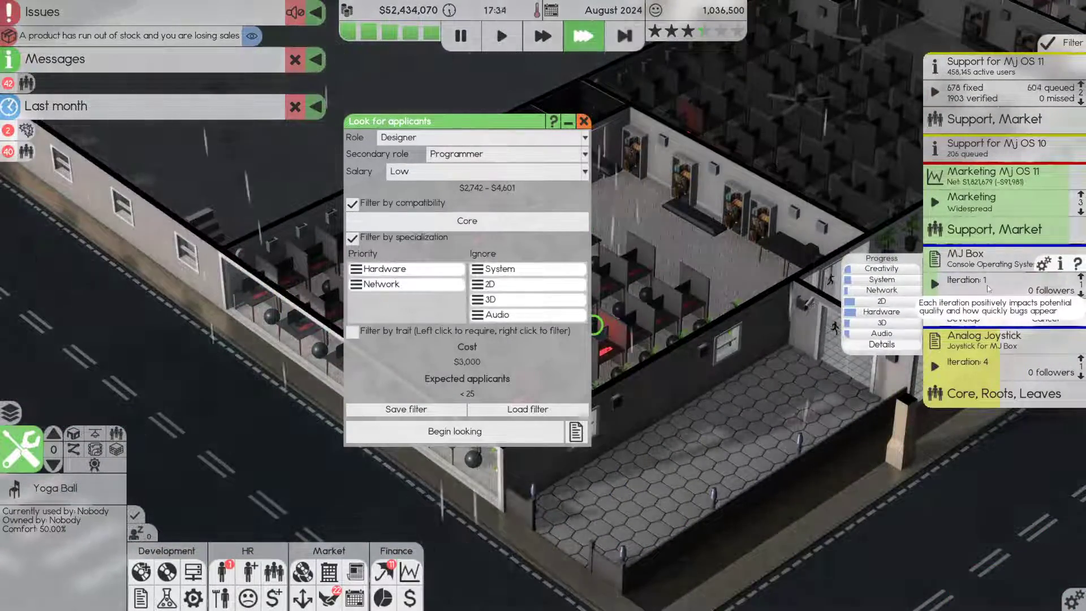
mouse_move(490, 300)
mouse_down()
mouse_move(404, 295)
mouse_move(409, 311)
mouse_up()
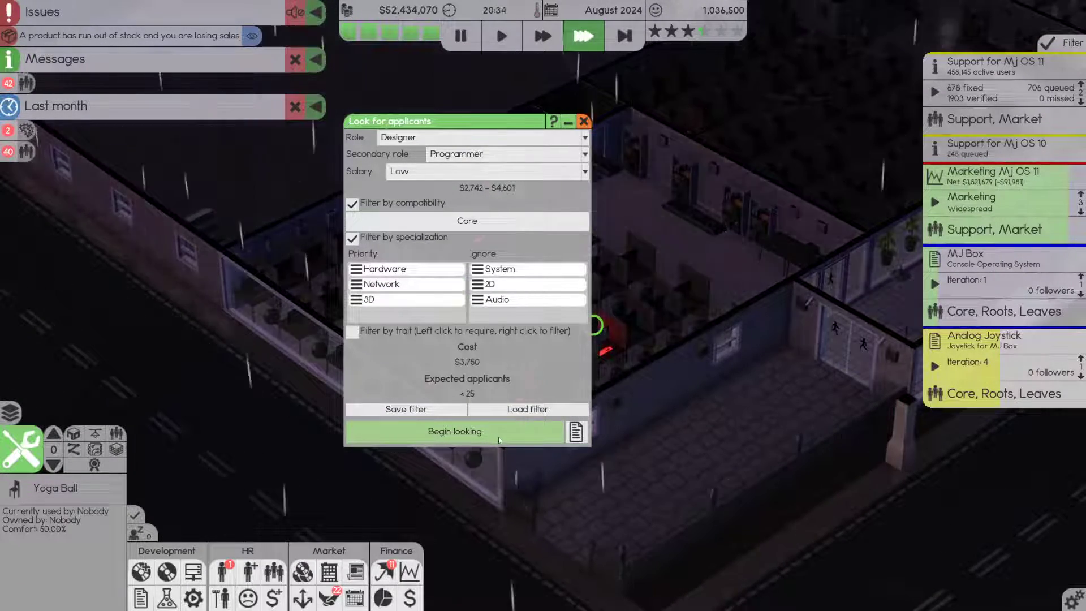
Search for applicants, hire the top two into Core, close the list and run time at full speed
click(502, 436)
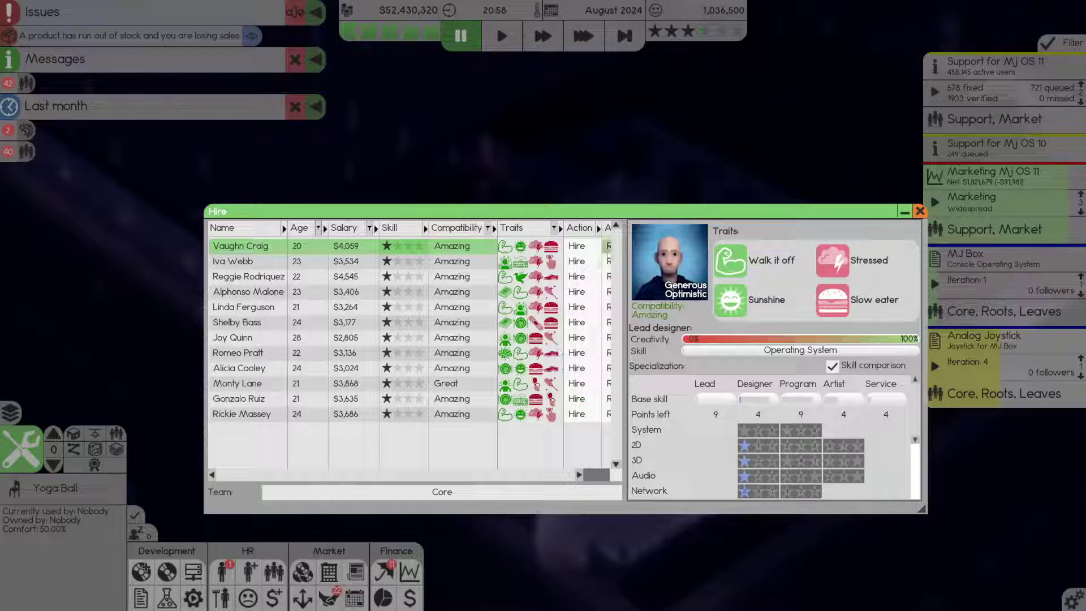
click(575, 245)
click(575, 245)
click(577, 245)
click(577, 246)
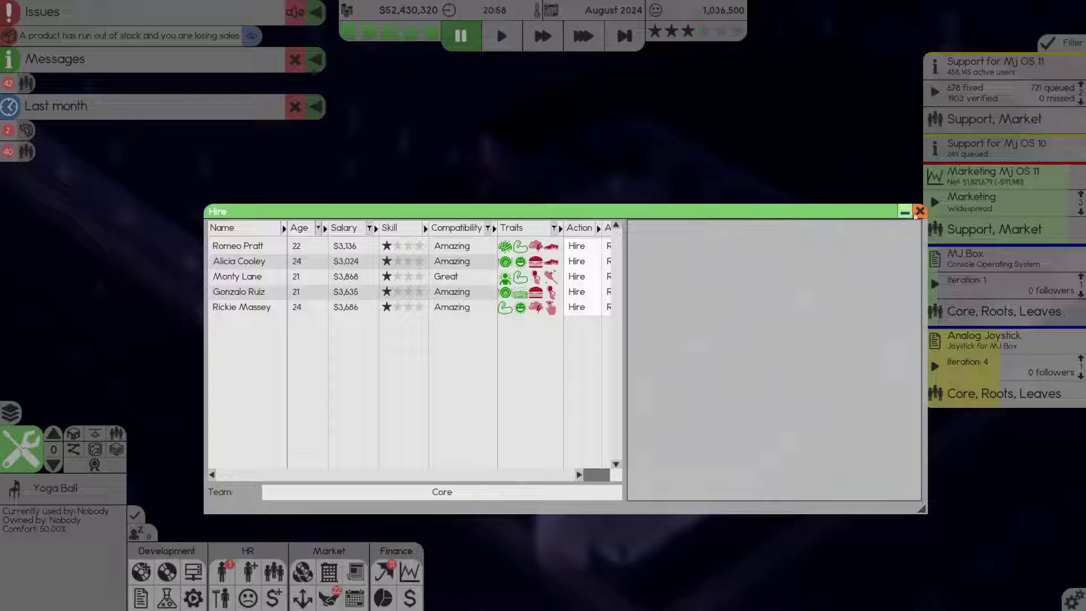
click(921, 210)
click(623, 35)
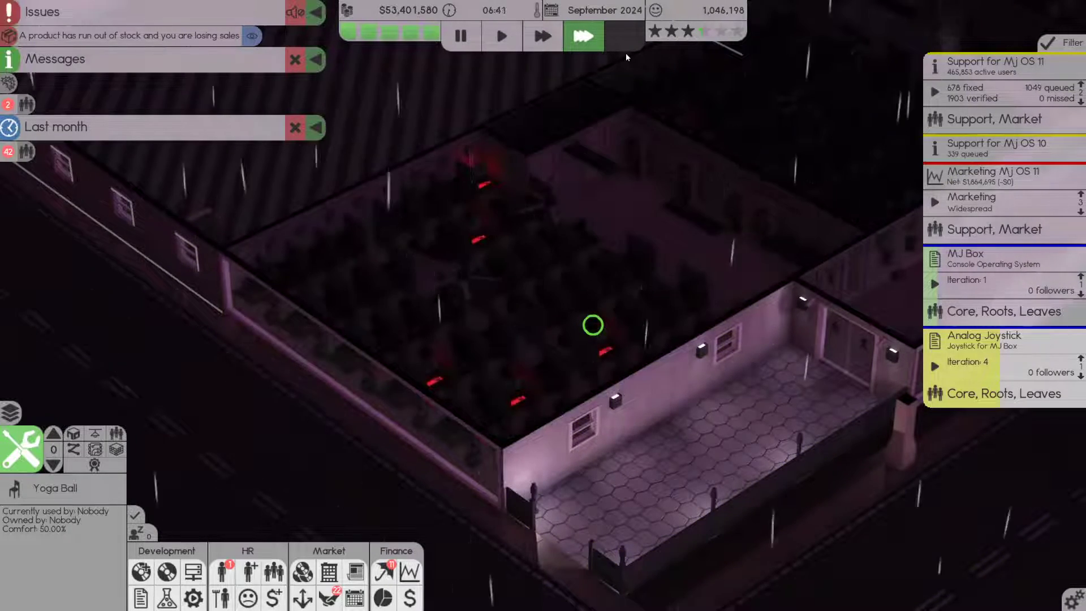
mouse_move(985, 352)
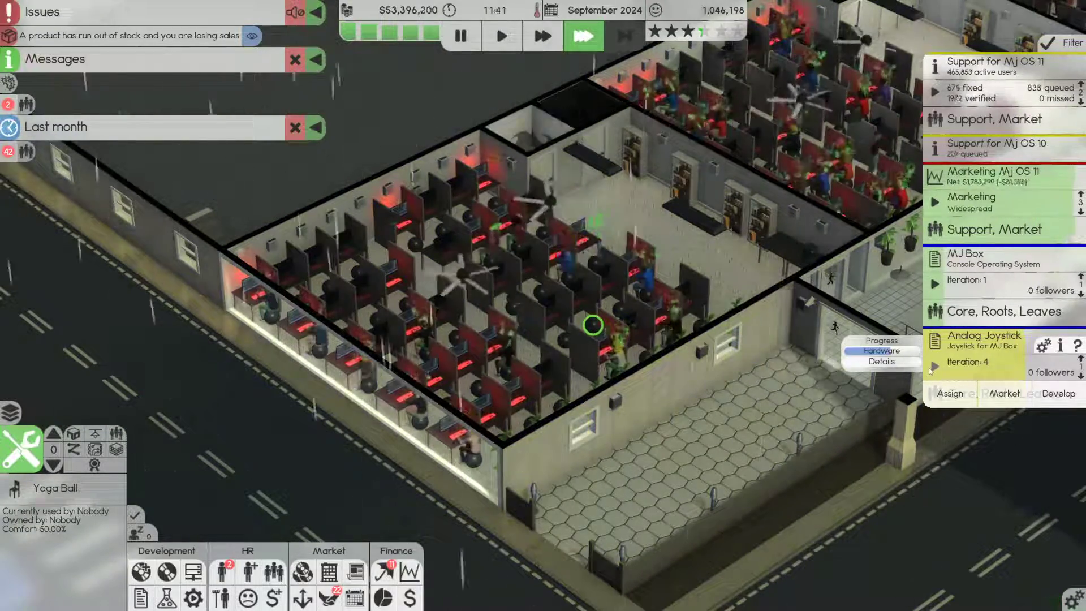
Assign the 70% creativity designer as lead designer of the MJ Box project
click(968, 263)
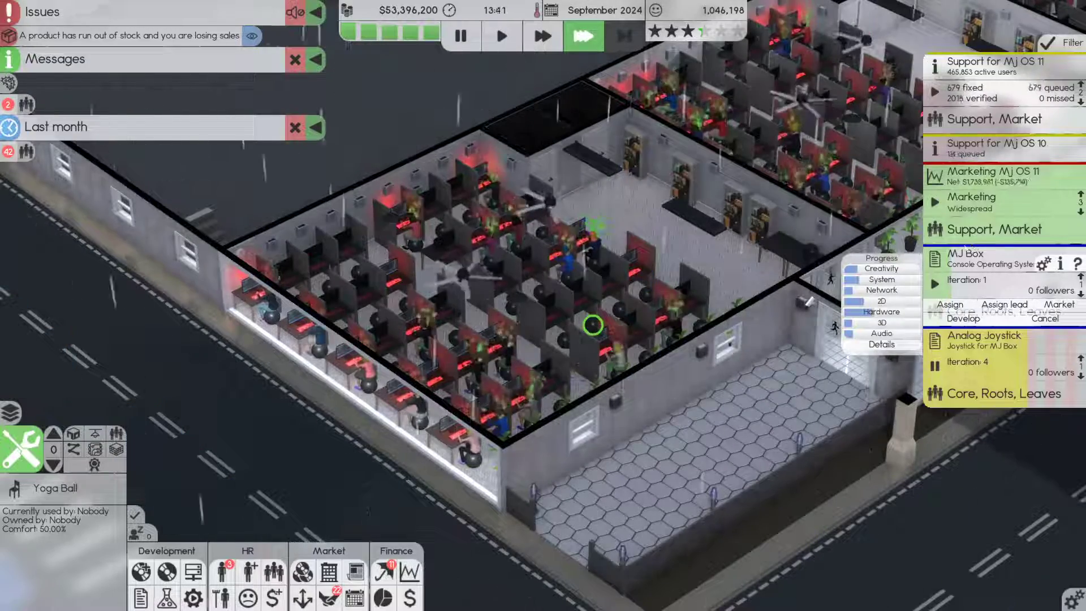
click(1004, 305)
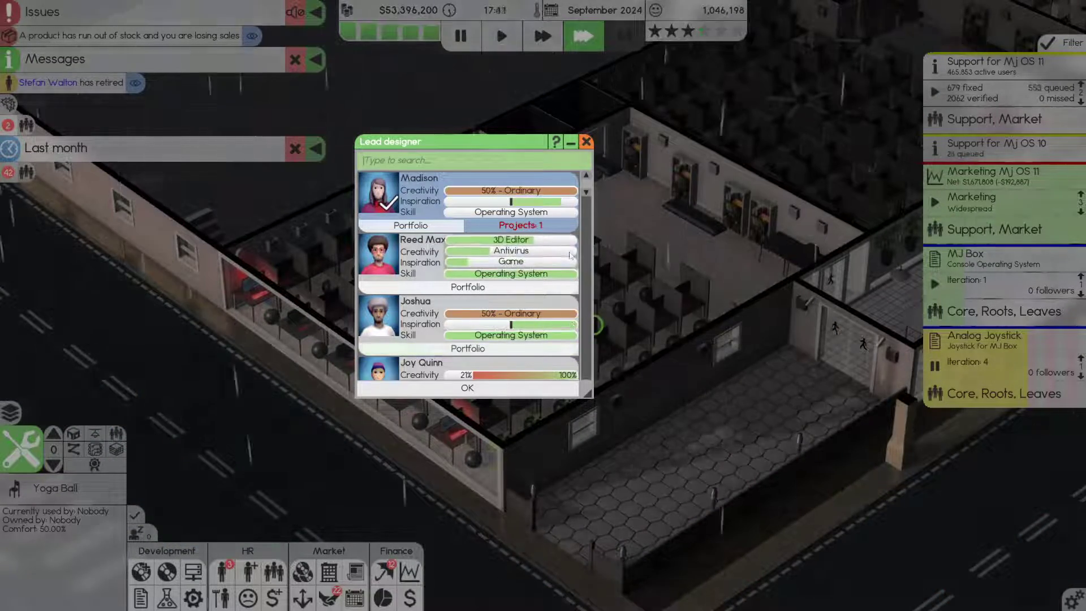
scroll(509, 280, down, 5)
drag(587, 229, 587, 310)
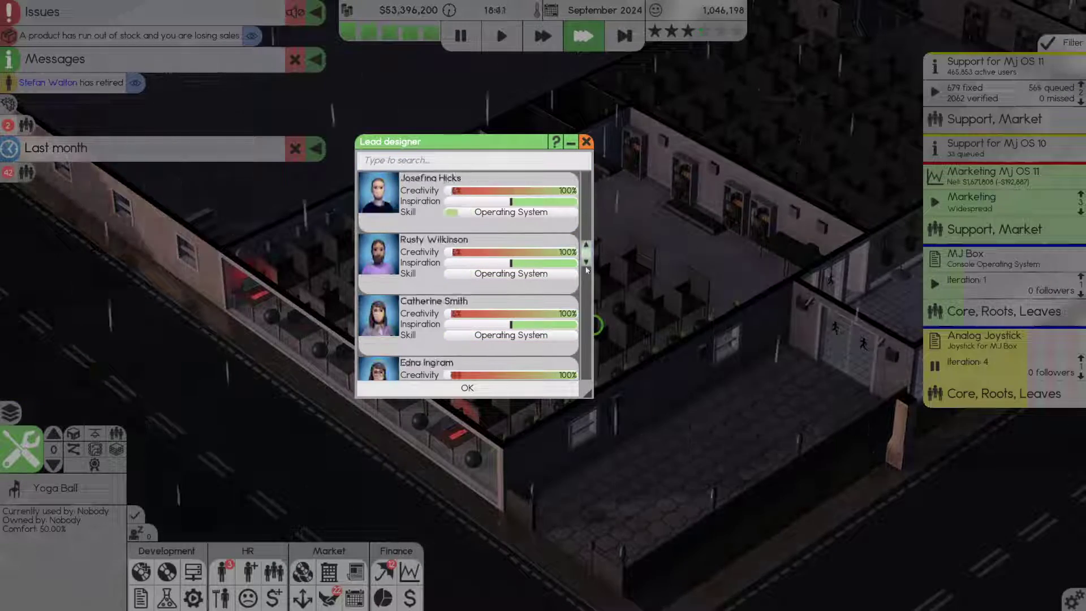
drag(588, 374, 588, 183)
scroll(582, 217, down, 3)
scroll(582, 218, up, 3)
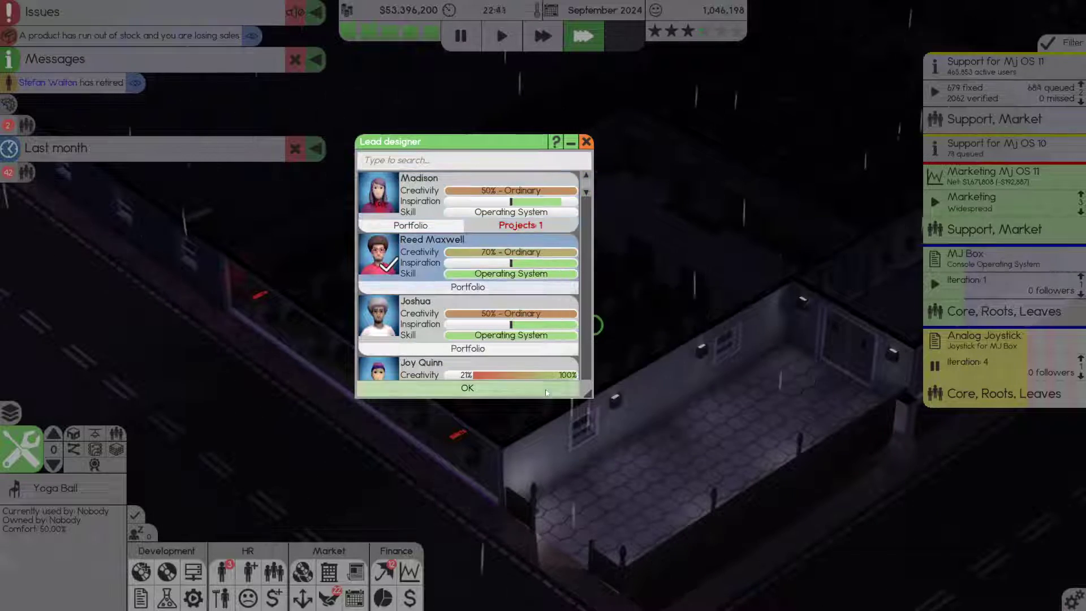
click(622, 197)
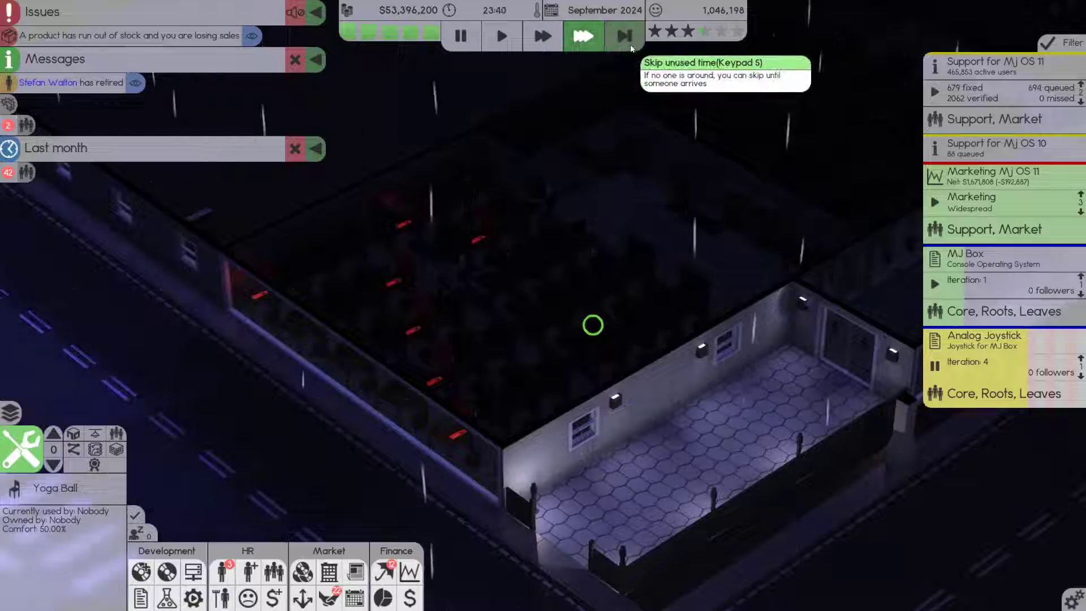
Skip ahead, check MJ OS 10's details and dismiss a copy order without placing it
click(625, 36)
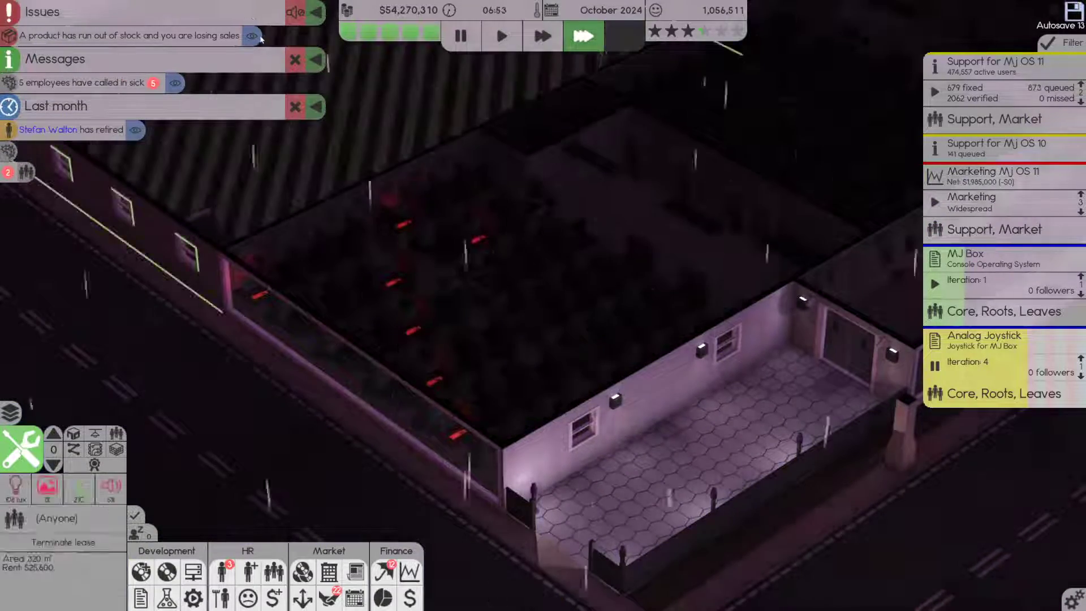
click(253, 36)
click(520, 403)
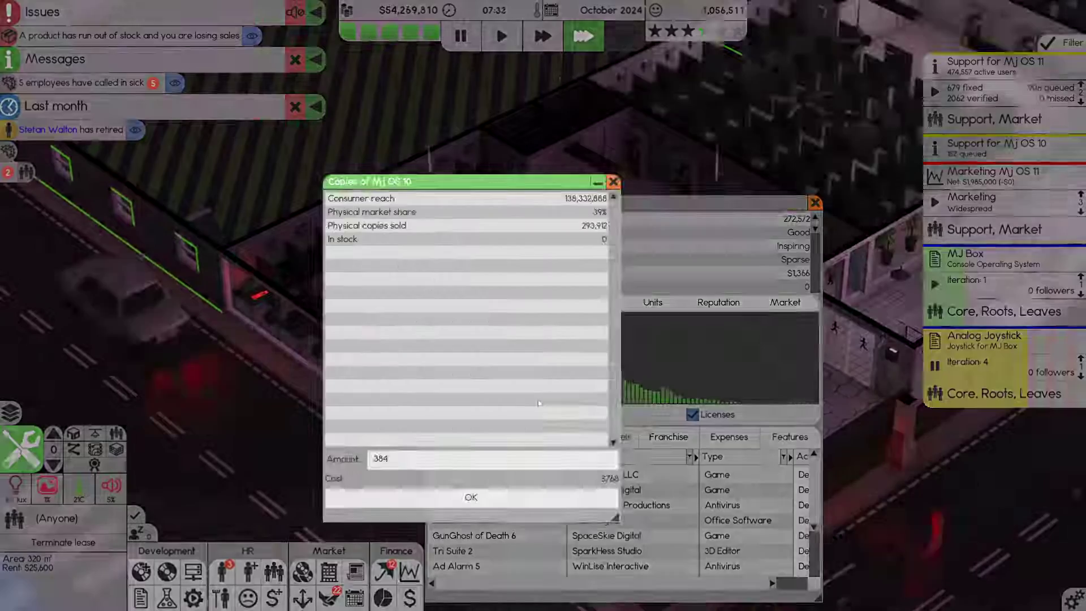
key(Return)
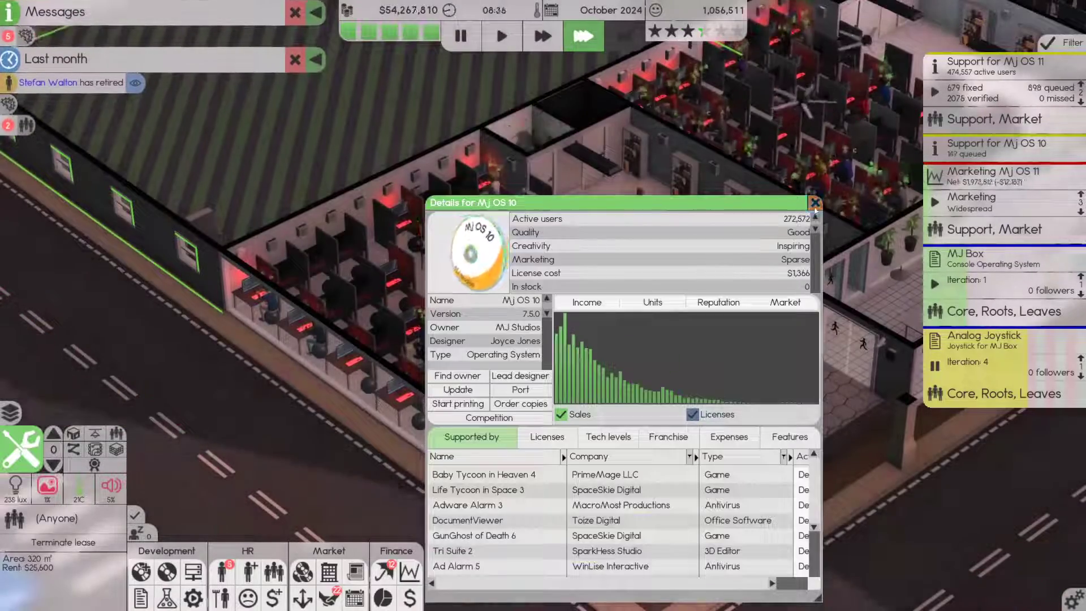
key(Escape)
End support for MJ OS 10 and bring up the update dialog for MJ OS 11
click(996, 149)
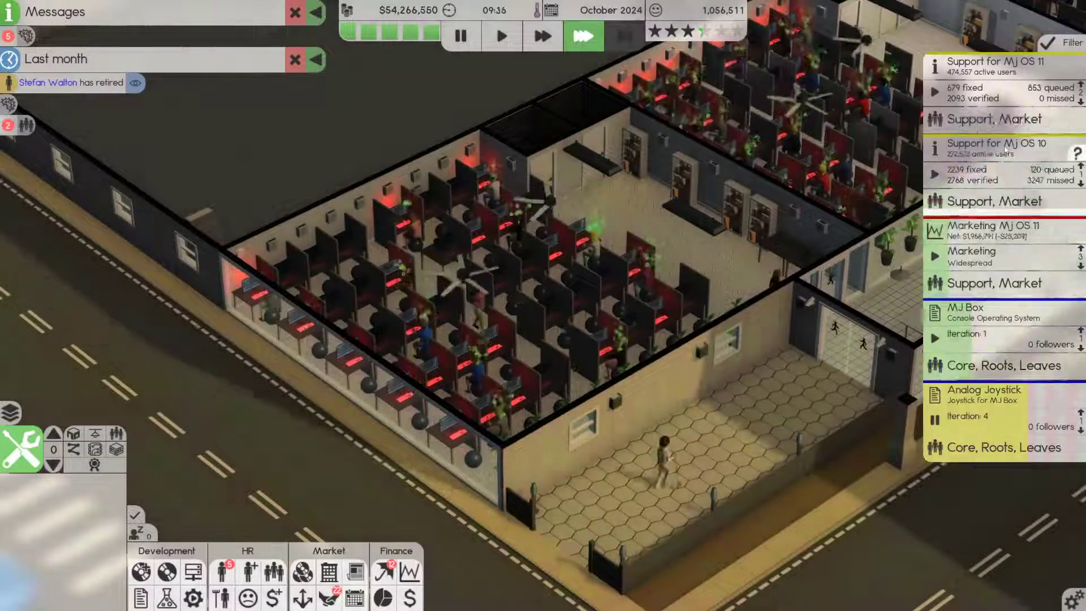
click(1059, 208)
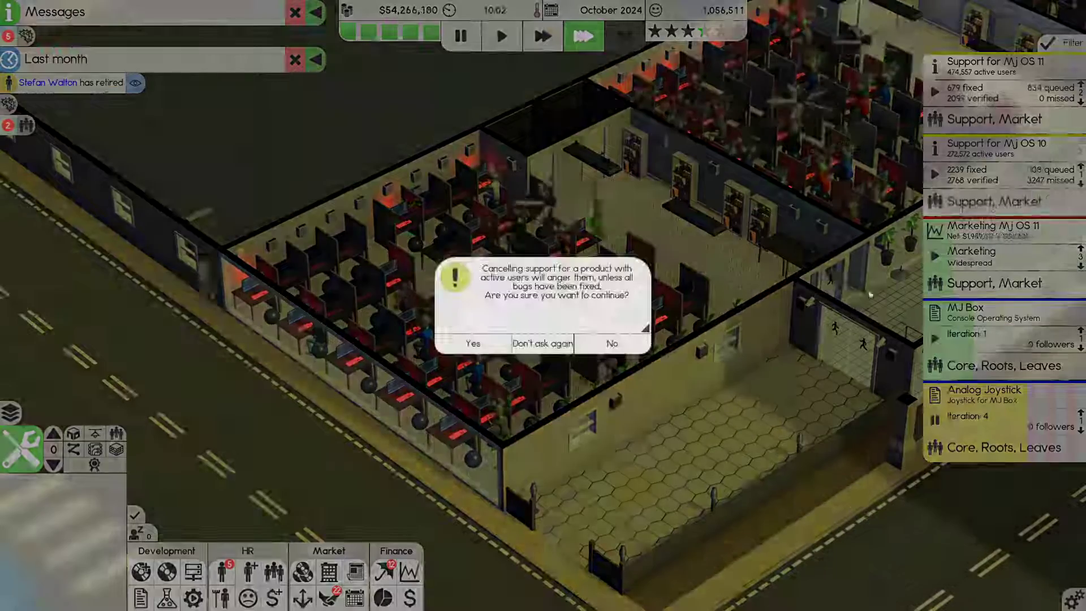
click(476, 346)
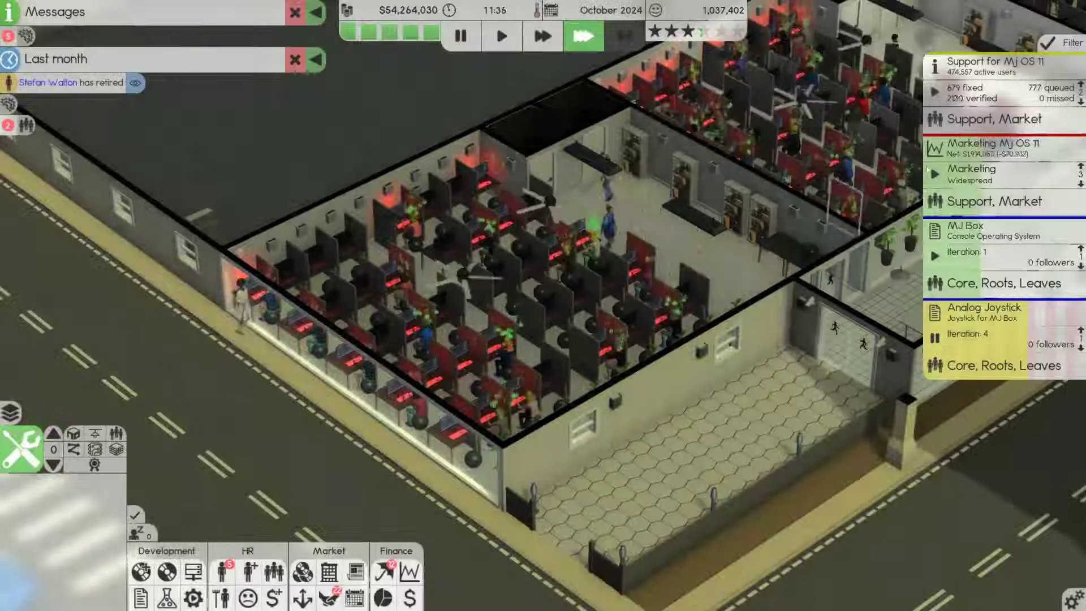
click(994, 120)
Launch the MJ OS 11 bug-patch update with Audio tech at 2022 and skip through unused time
click(467, 378)
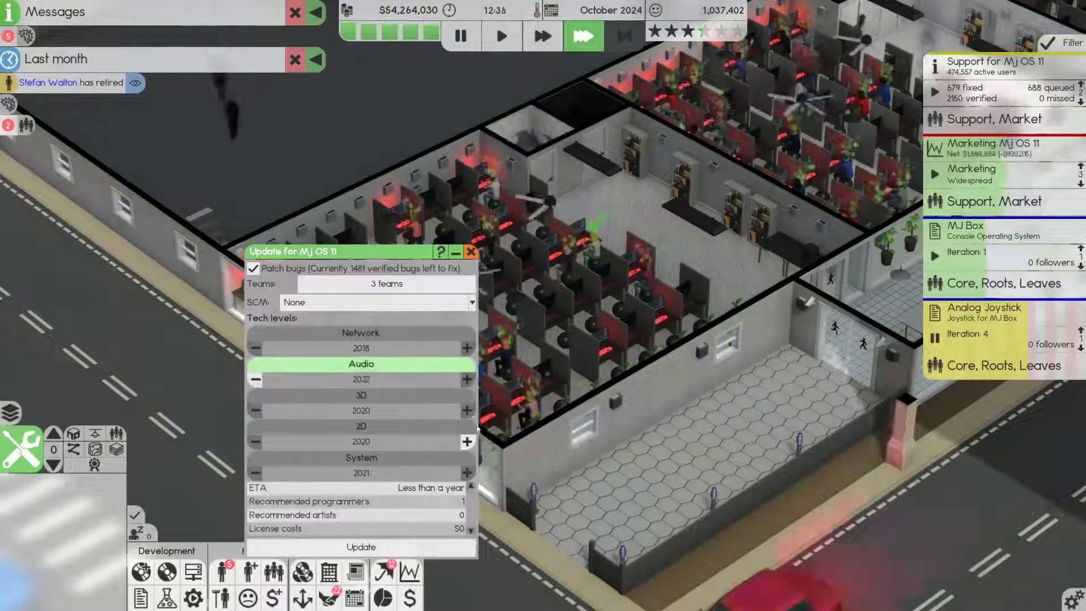
click(361, 546)
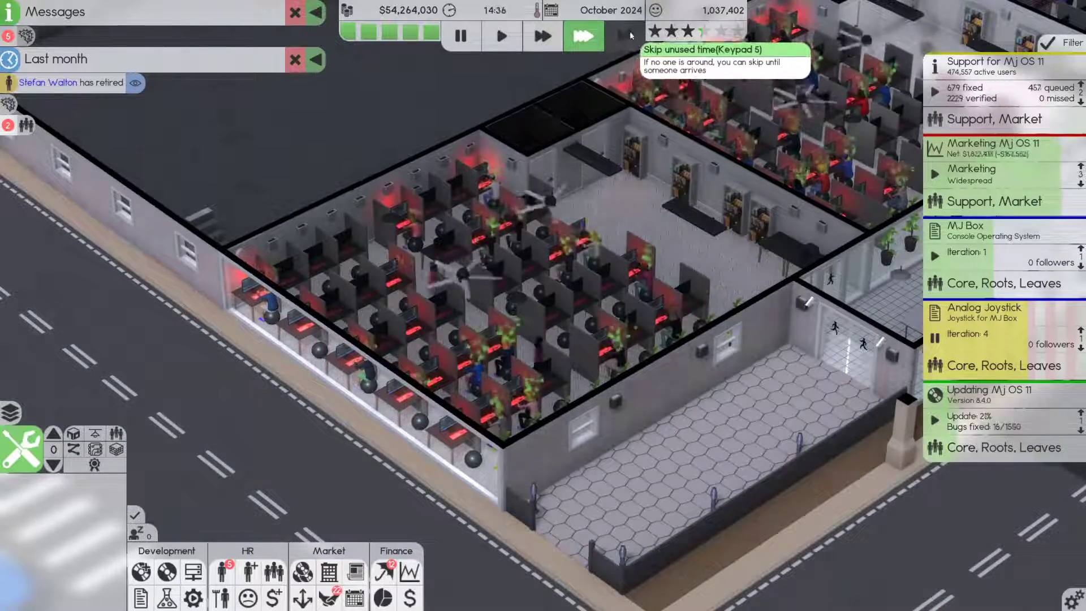
click(993, 237)
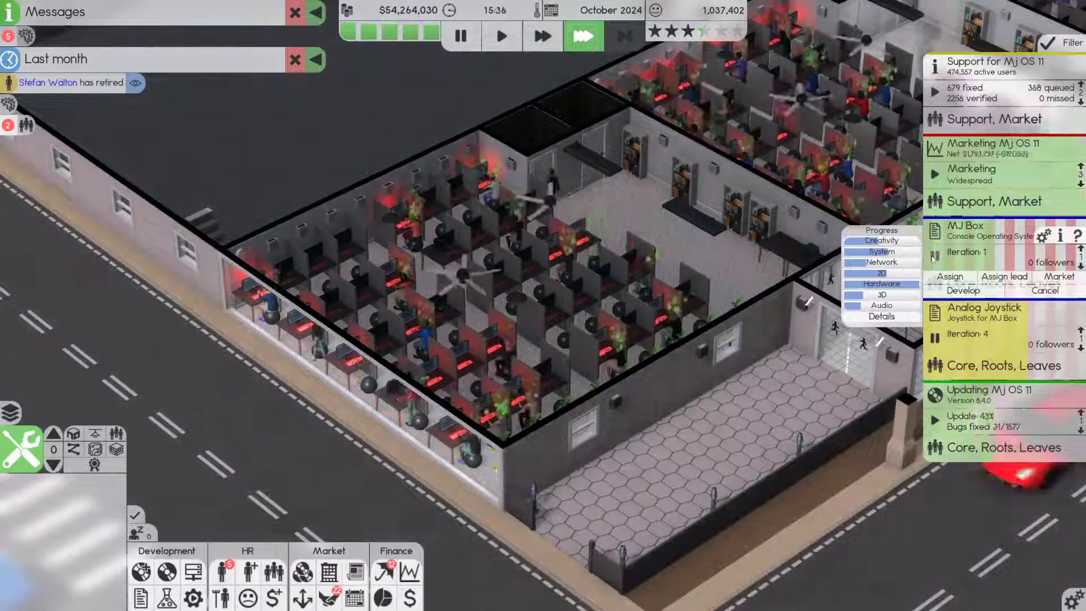
click(636, 127)
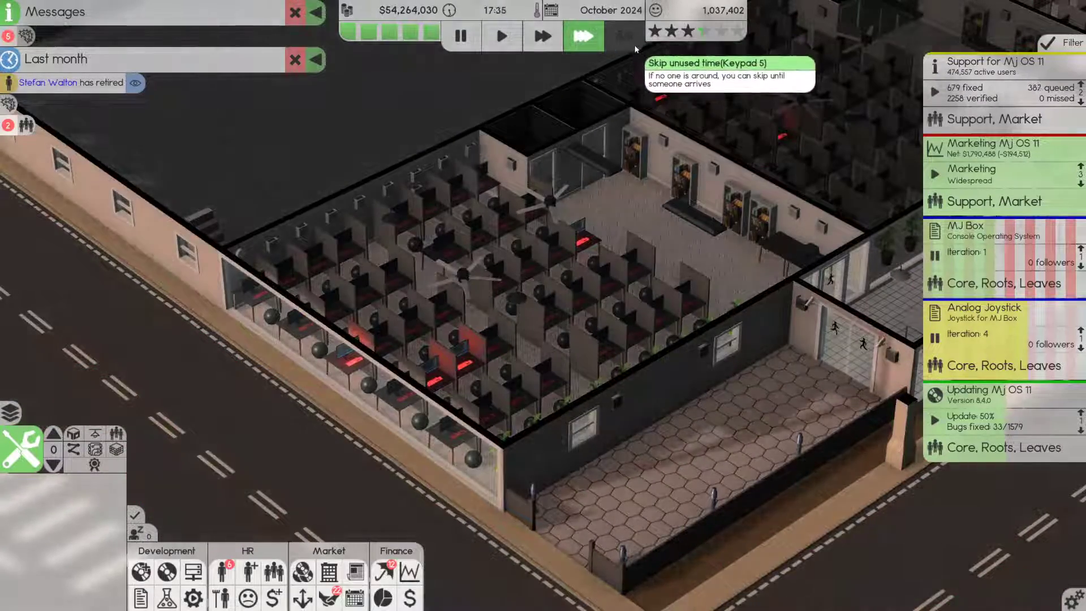
click(625, 35)
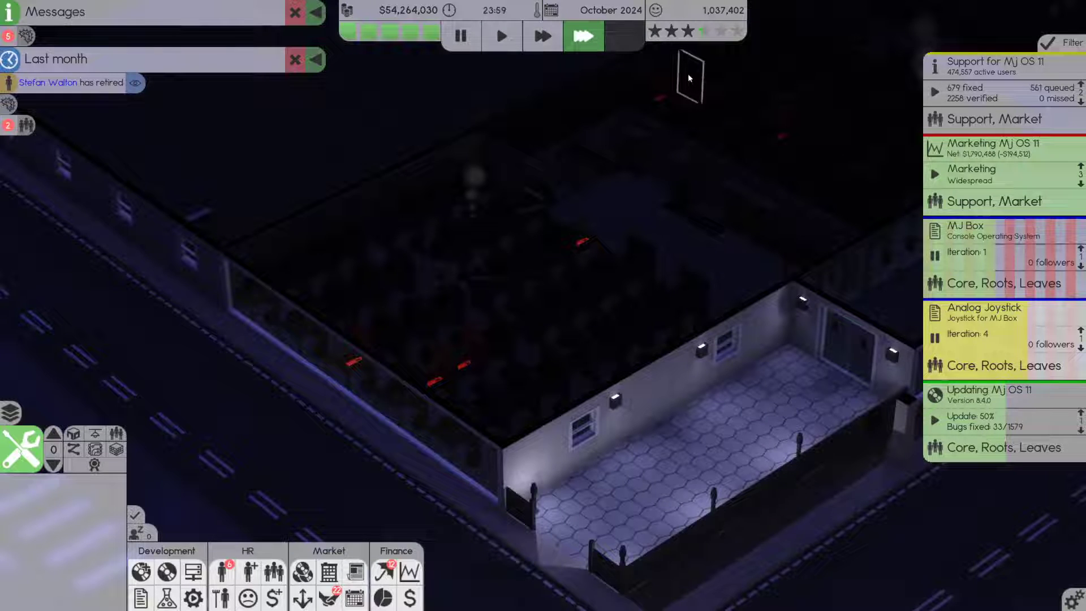
click(635, 35)
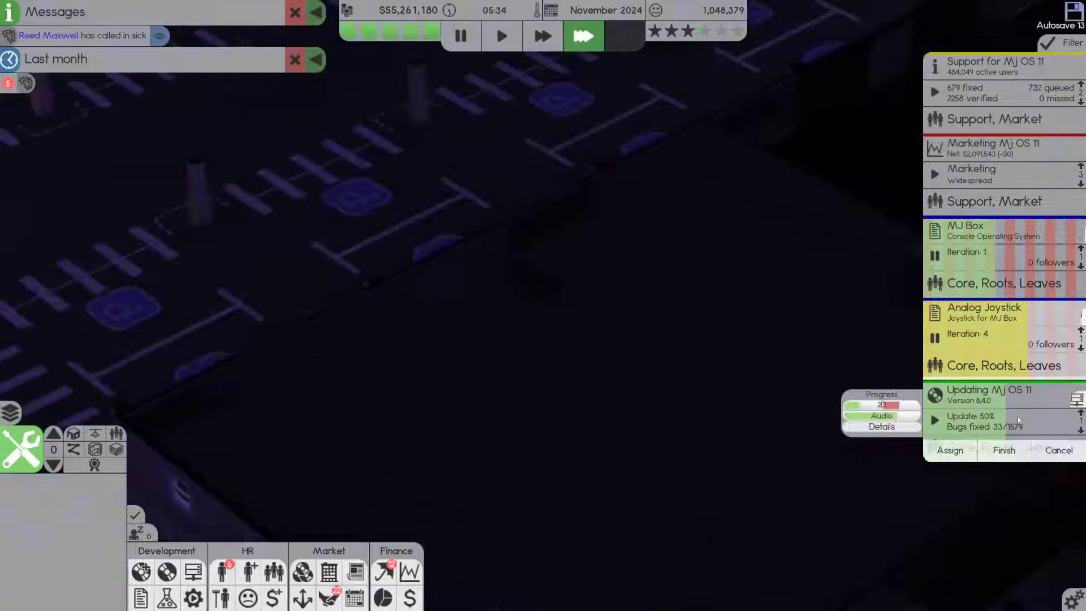
drag(543, 340, 810, 333)
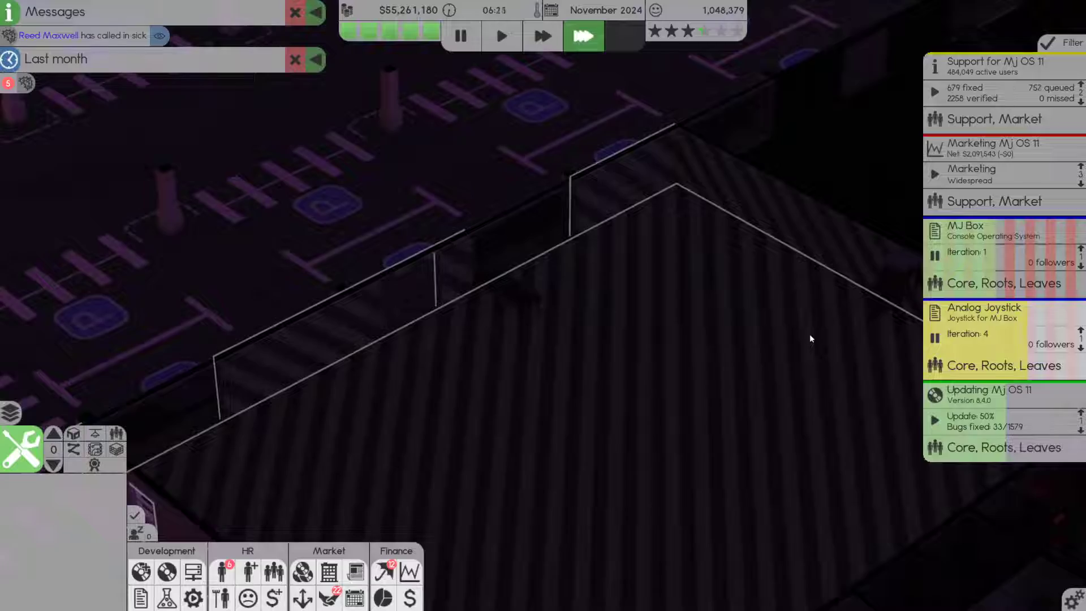
scroll(809, 333, down, 5)
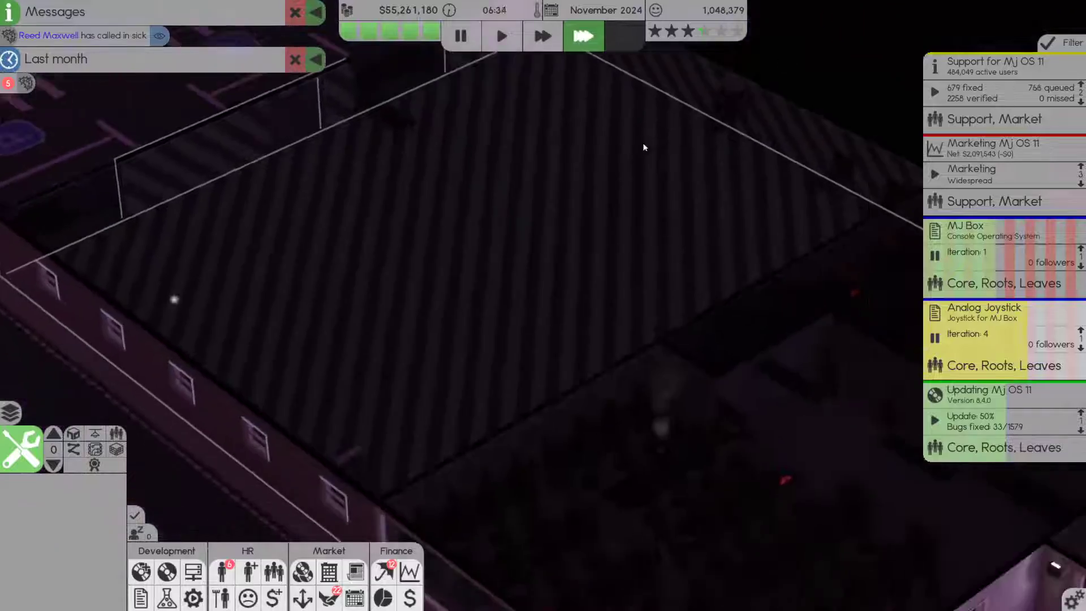
drag(636, 137, 748, 349)
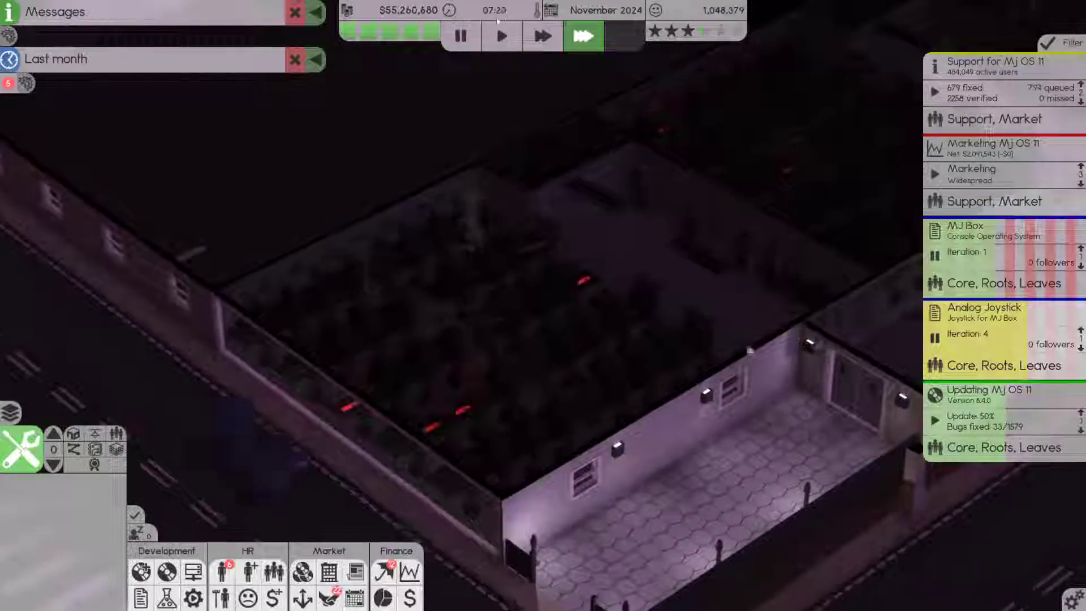
scroll(543, 306, up, 5)
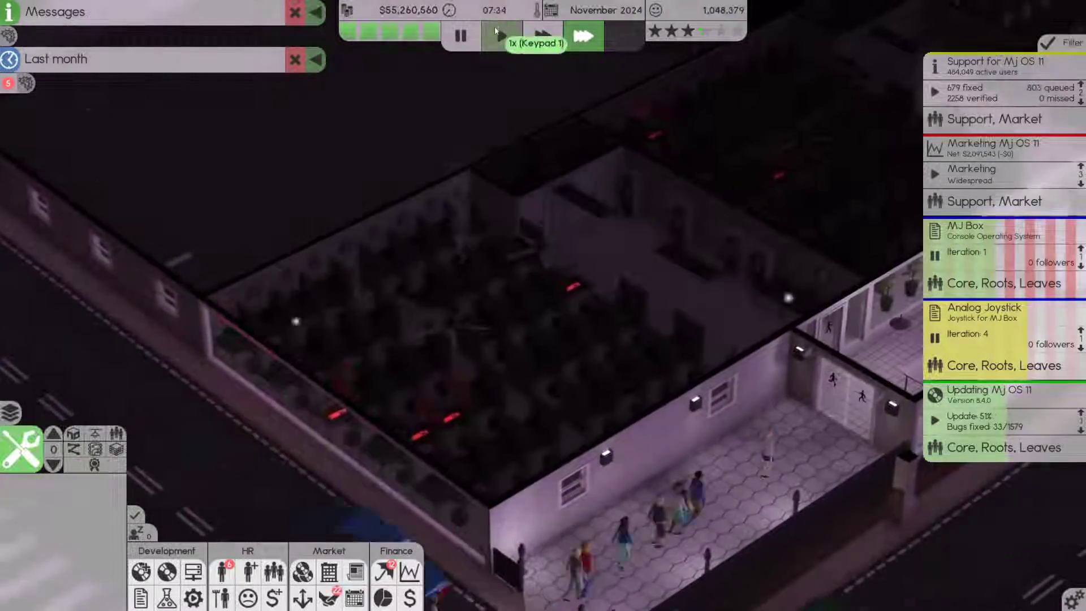
drag(594, 255, 517, 166)
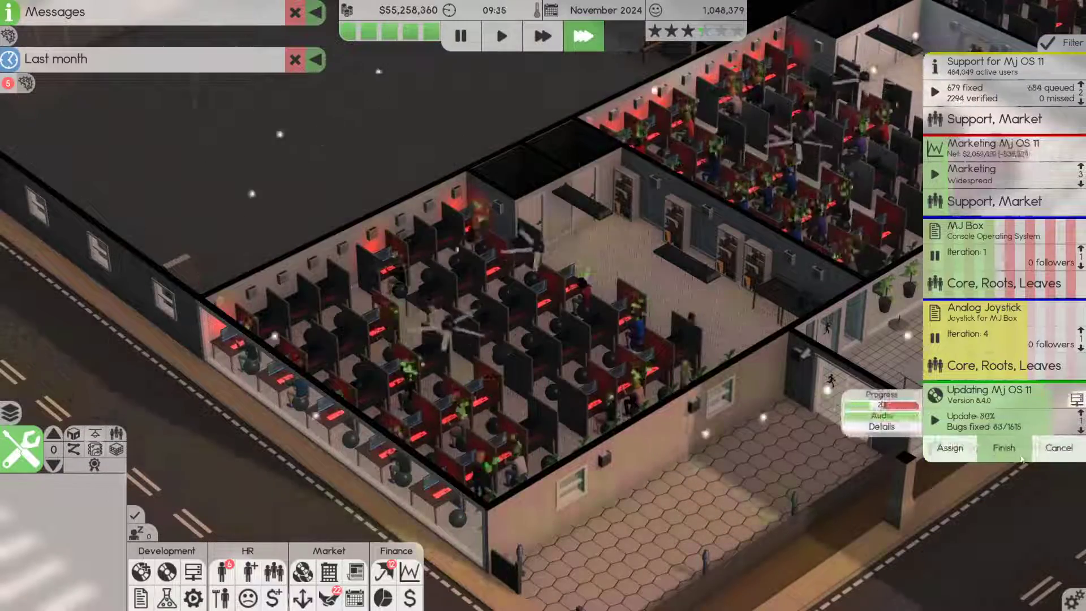
mouse_move(1003, 416)
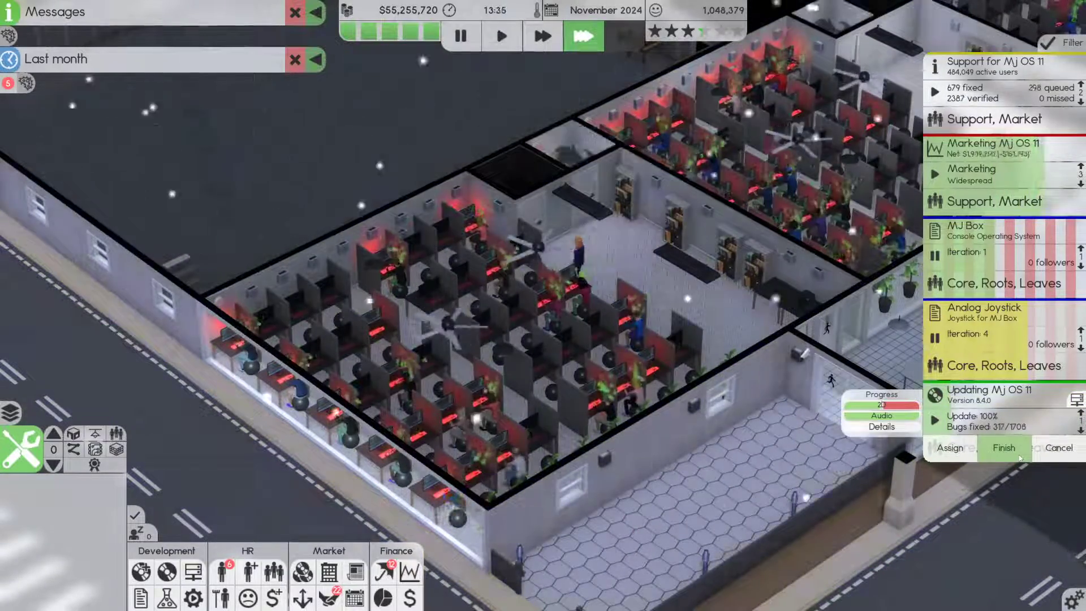
Finish the completed MJ OS 11 update and skip ahead again
click(1004, 447)
click(985, 246)
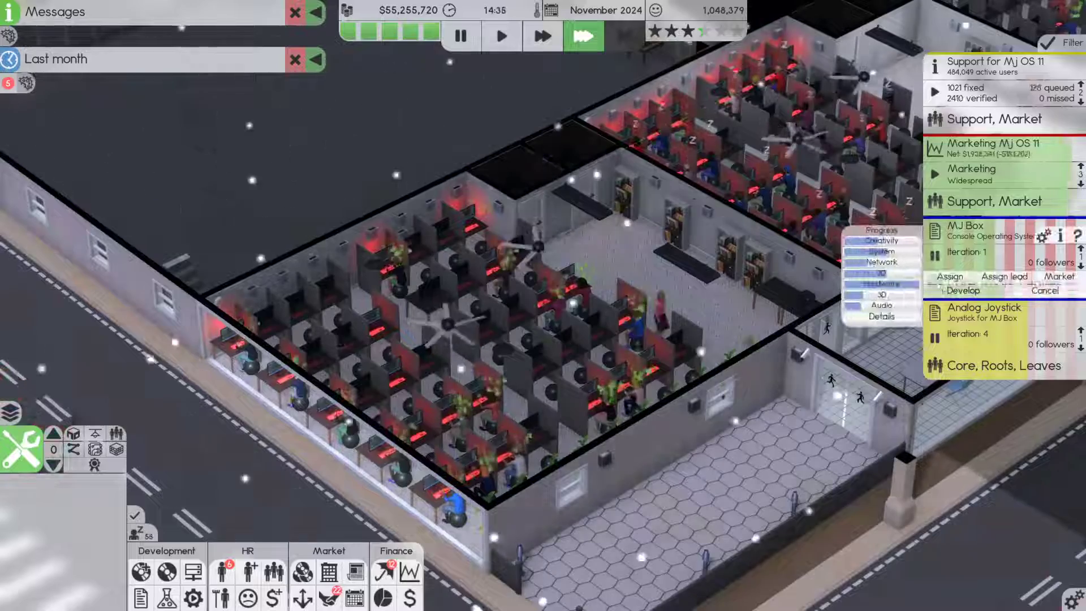
click(861, 397)
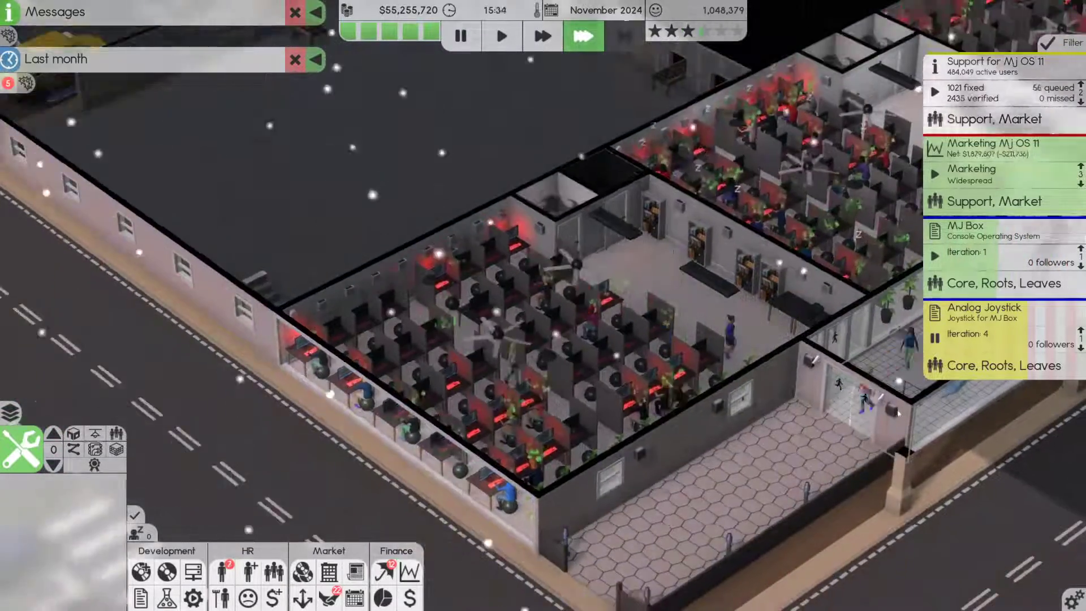
scroll(883, 403, down, 2)
scroll(594, 297, up, 3)
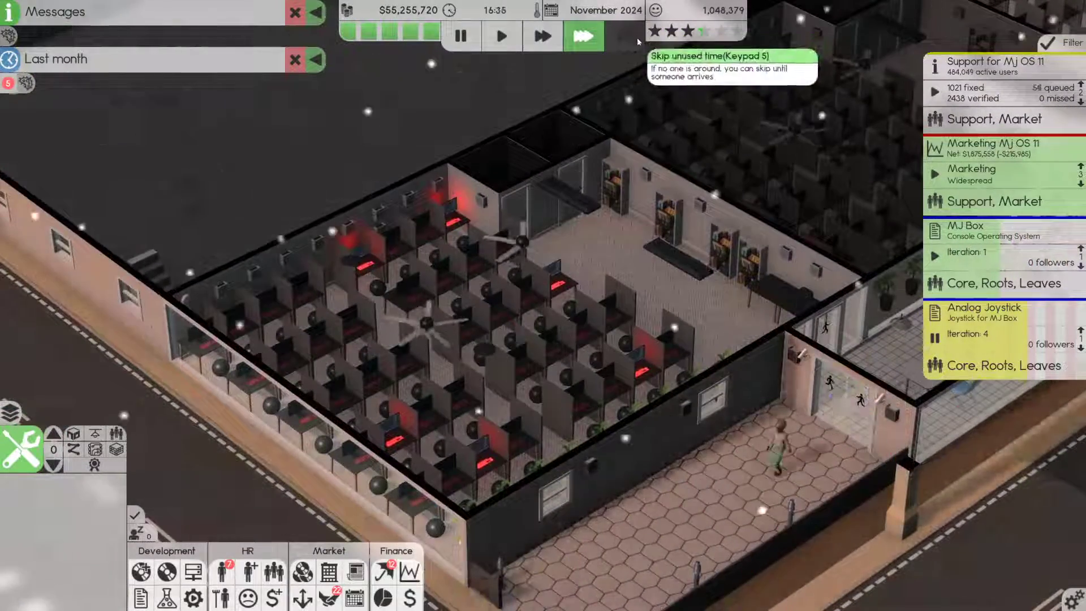
click(584, 36)
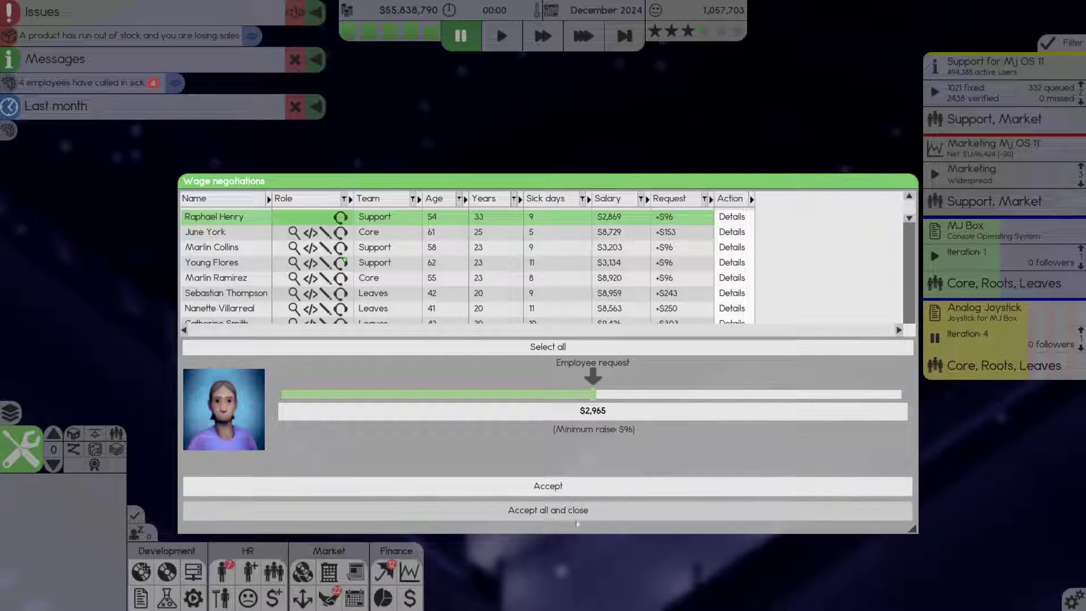
Dismiss the wage negotiations and order more copies of the out-of-stock MJ OS 10
click(578, 510)
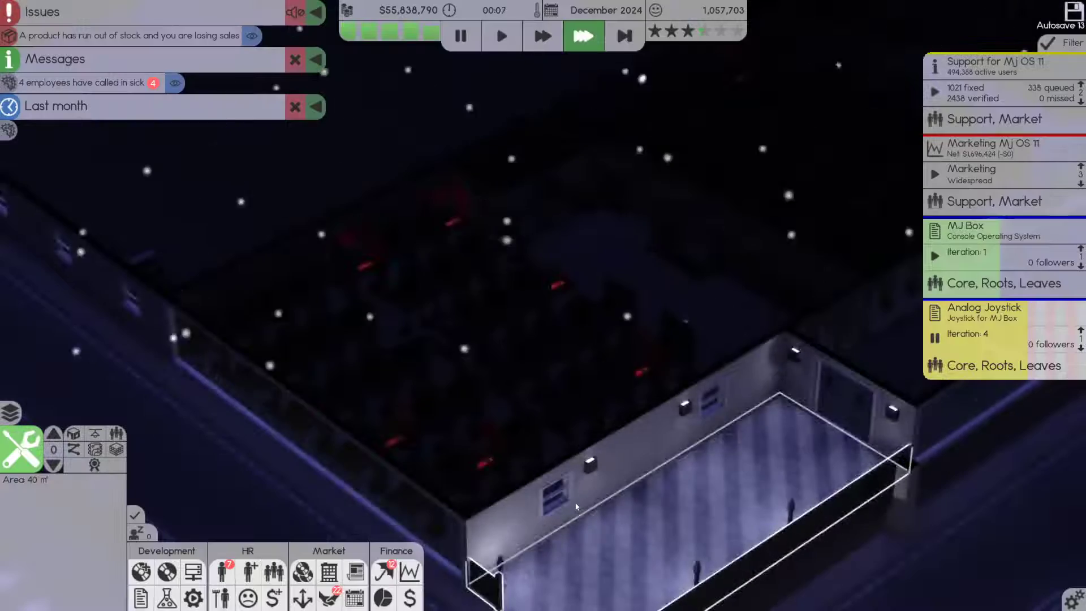
click(252, 37)
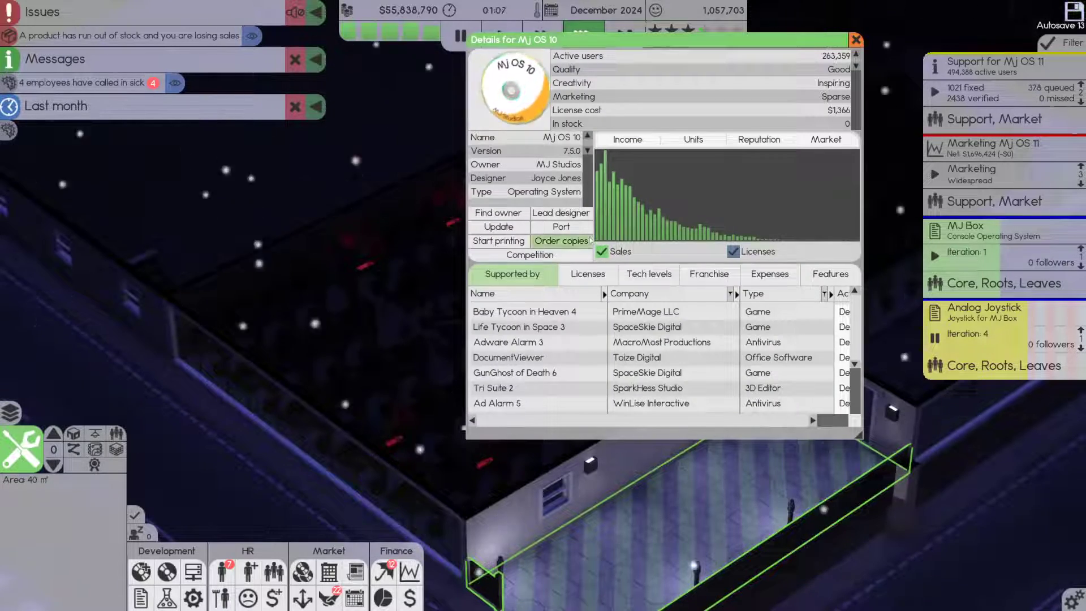
click(561, 241)
click(478, 497)
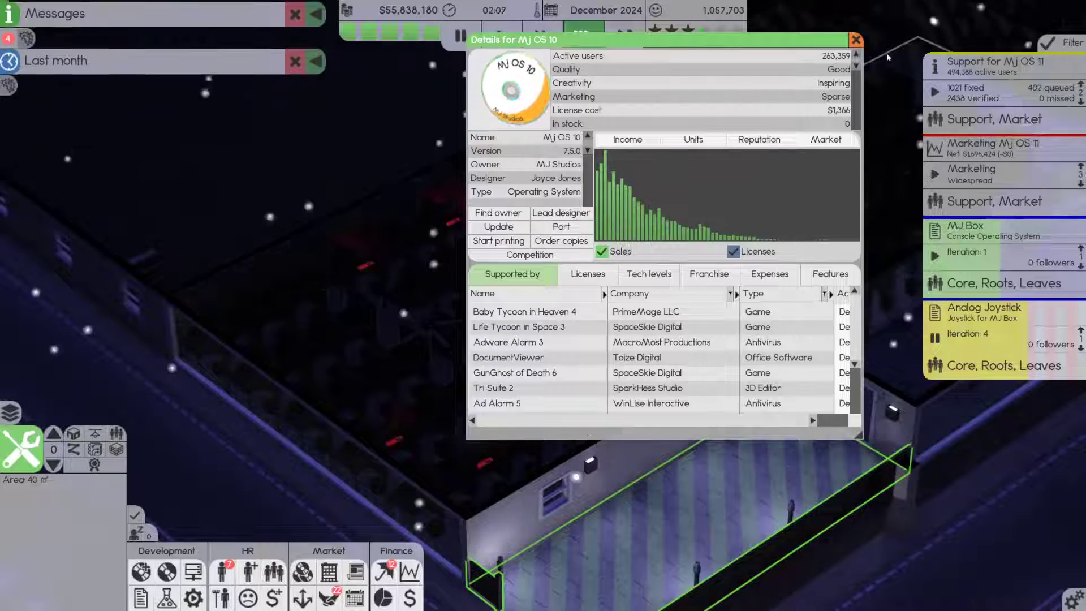
click(856, 39)
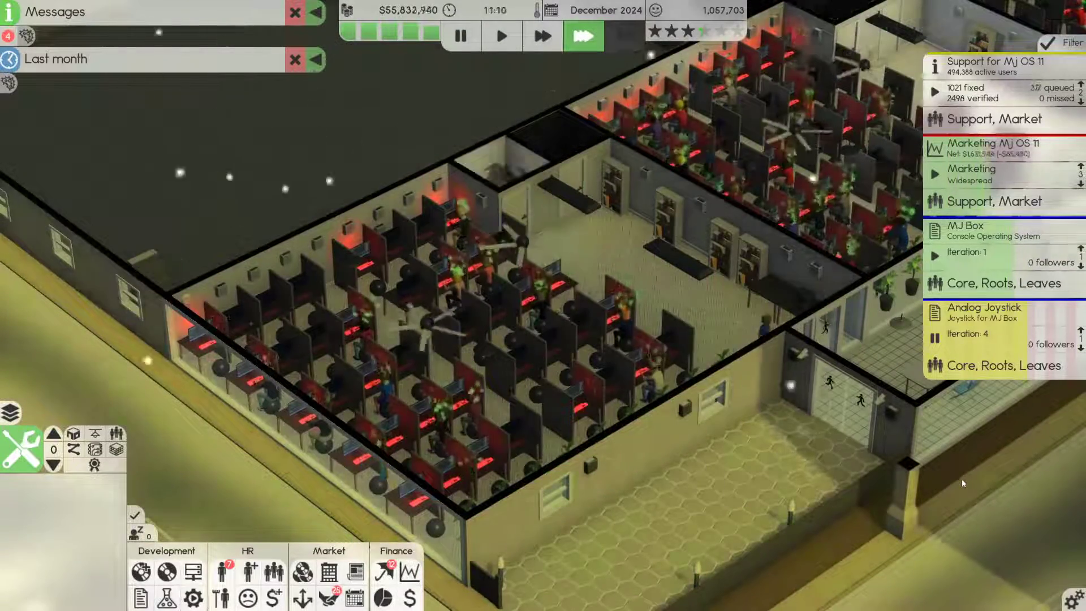
Set up an applicant search for the Core team without specialization filtering, at Medium salary
click(53, 435)
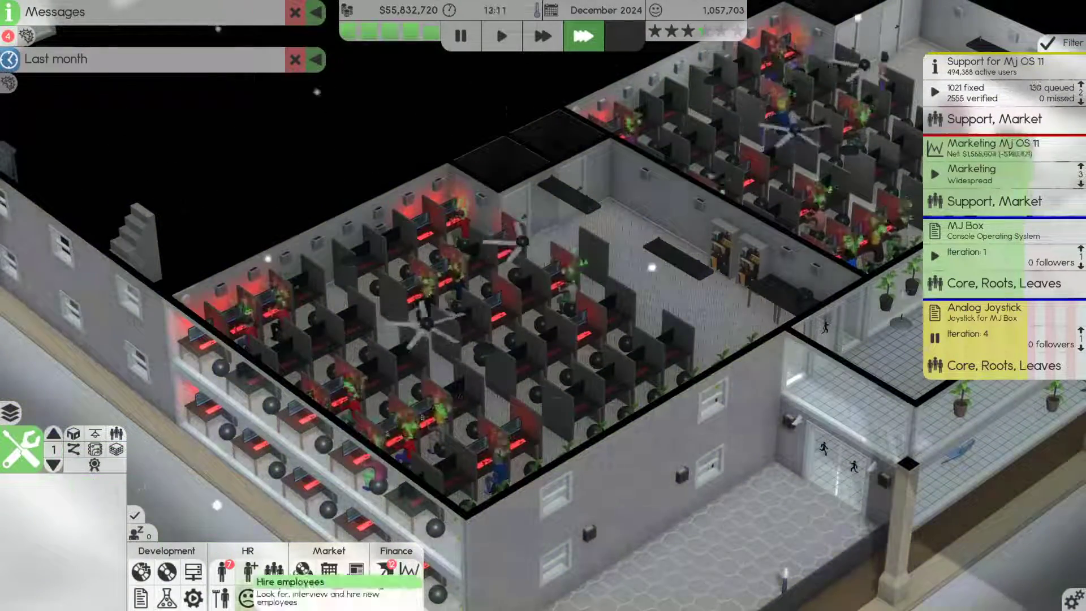
click(248, 570)
click(248, 570)
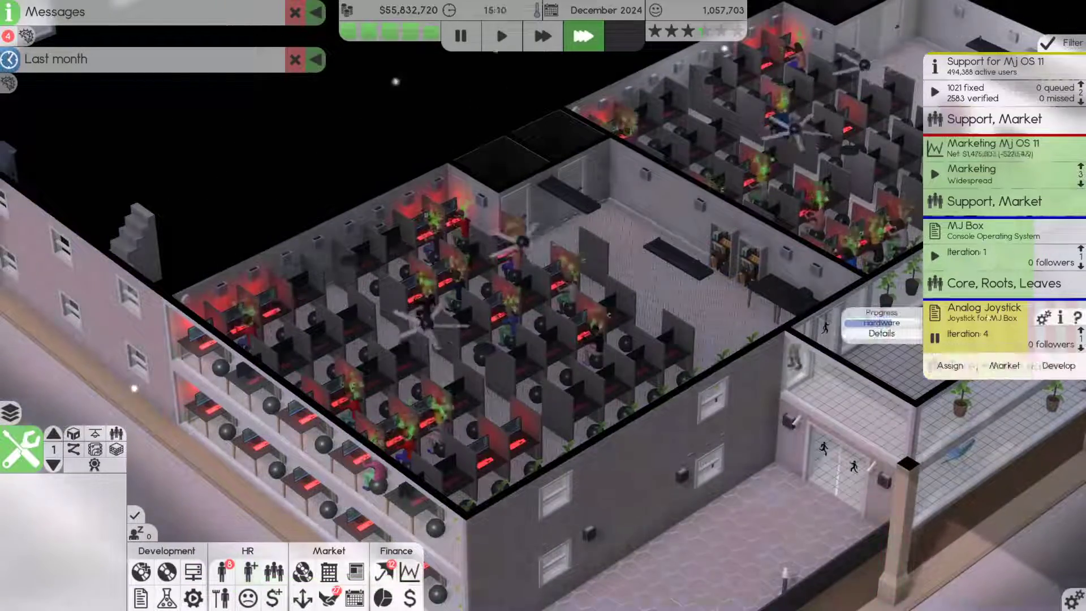
mouse_move(1001, 242)
click(249, 570)
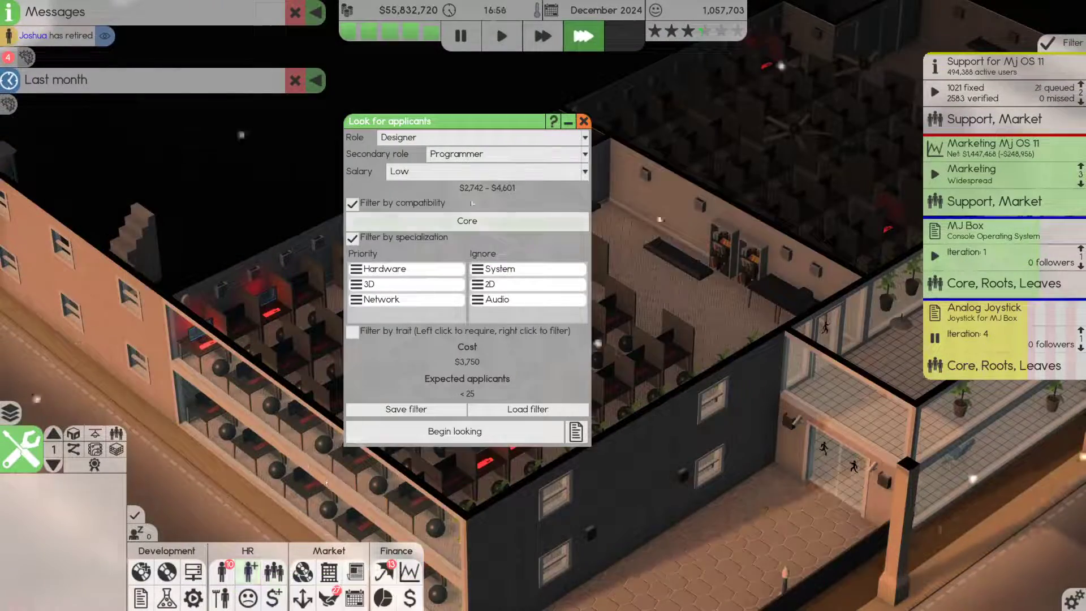
click(426, 237)
click(409, 221)
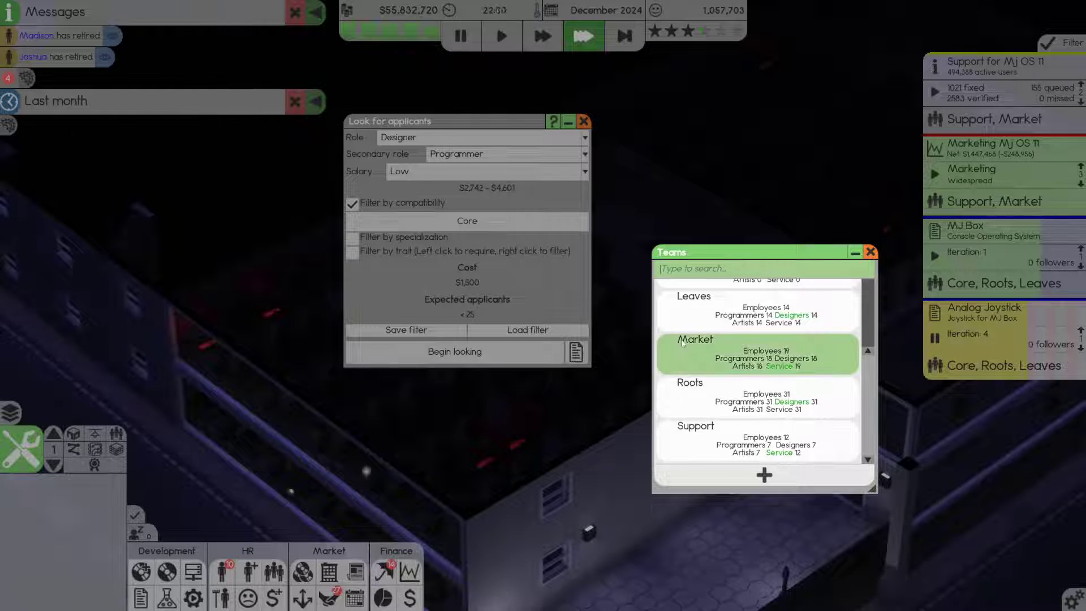
scroll(683, 346, up, 3)
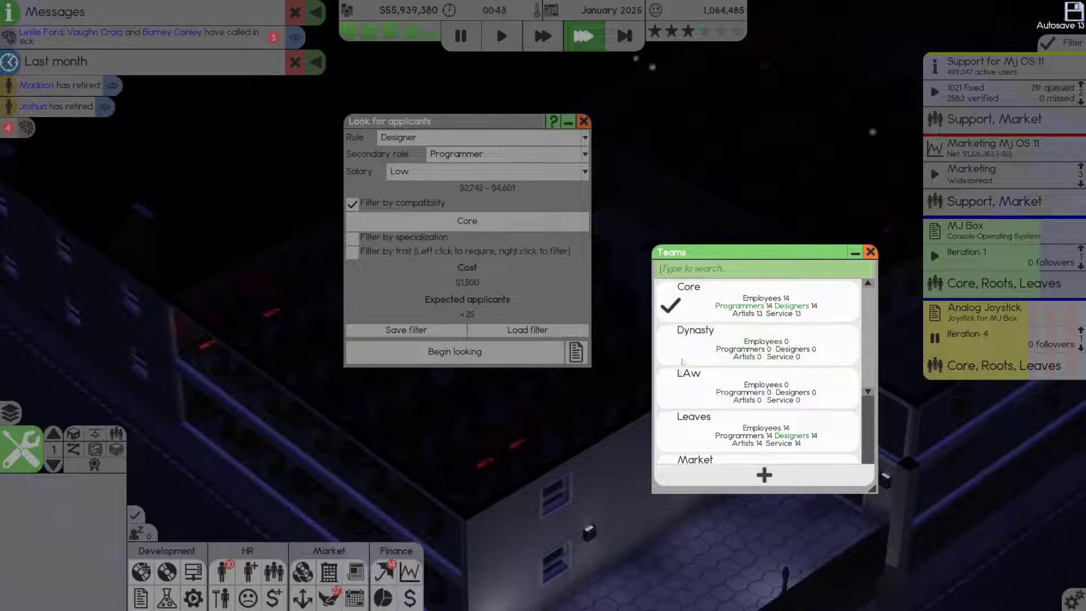
click(819, 307)
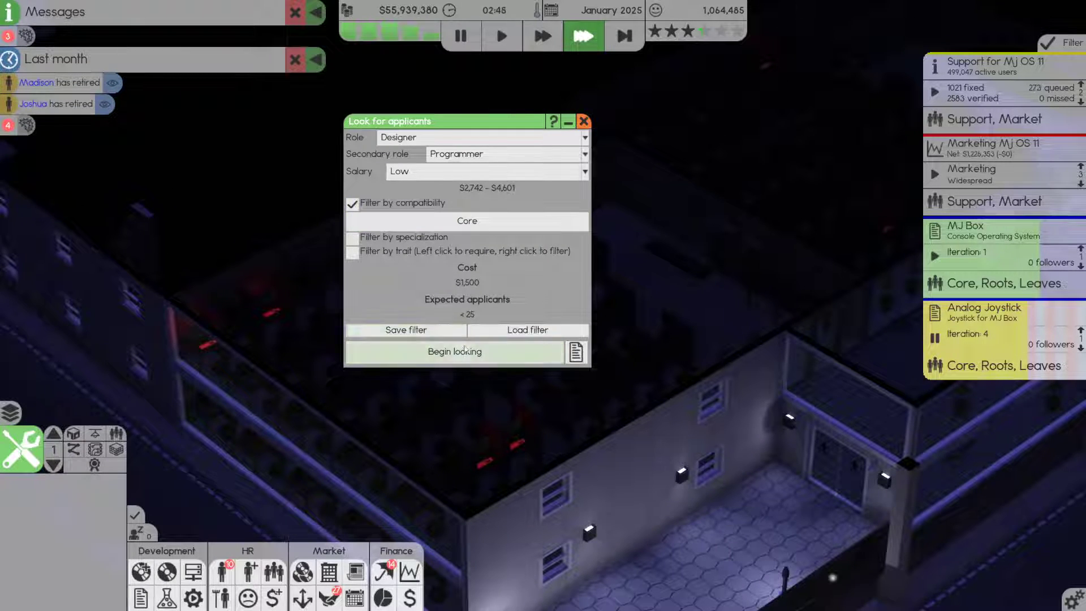
click(475, 171)
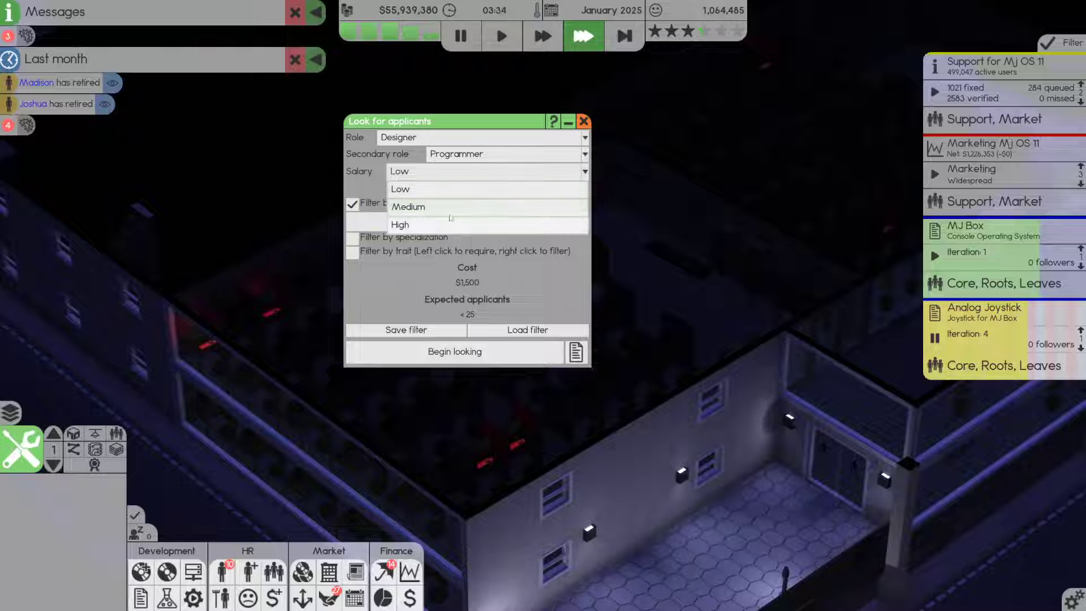
Run the search, hire the top applicants into Core and close the results
click(455, 352)
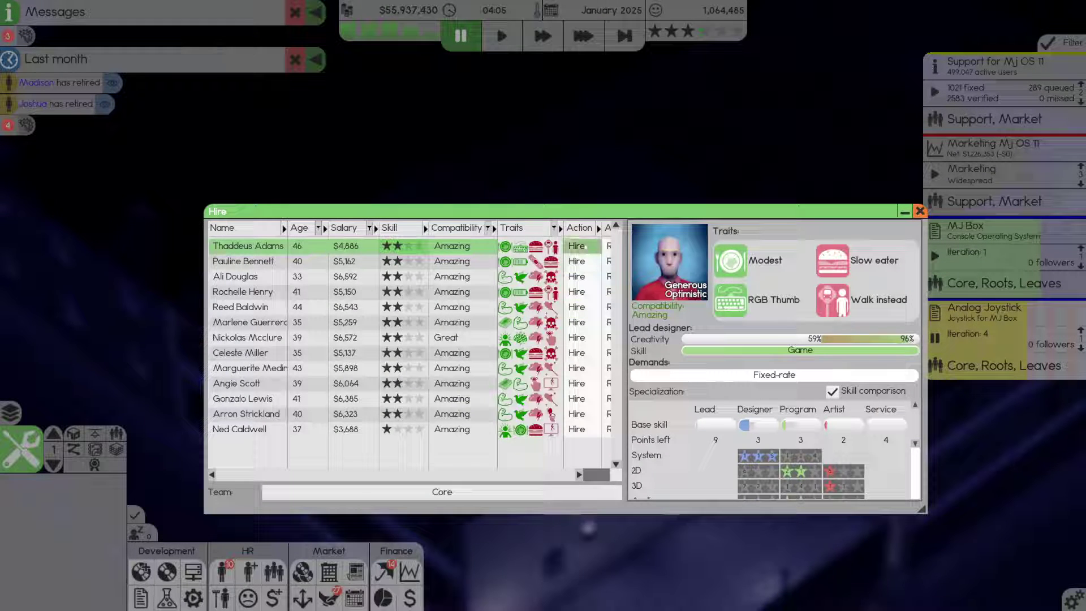
click(577, 244)
click(578, 245)
click(578, 246)
click(576, 245)
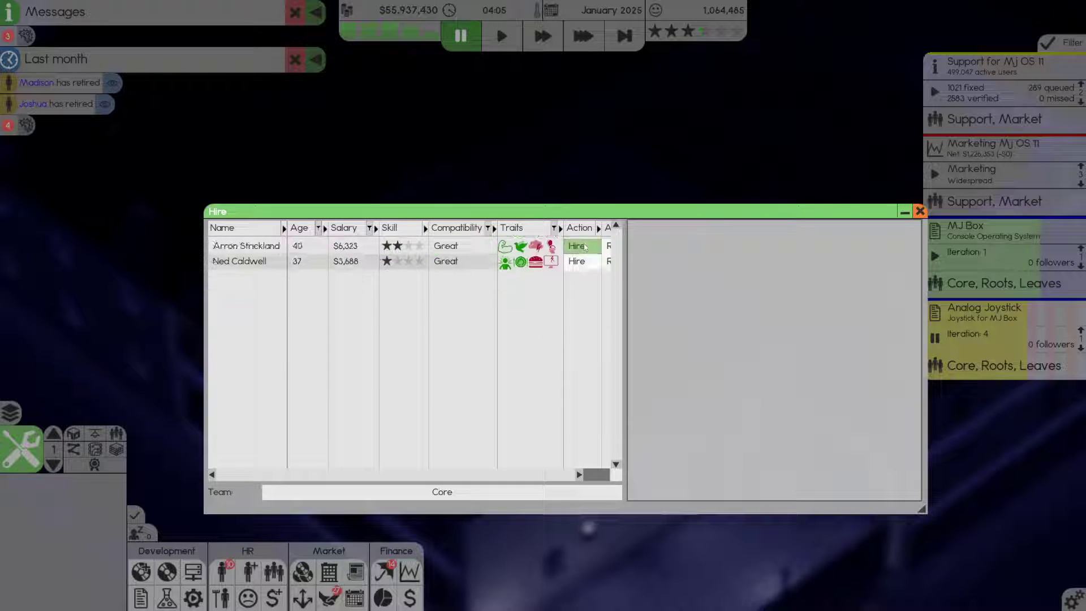
click(919, 210)
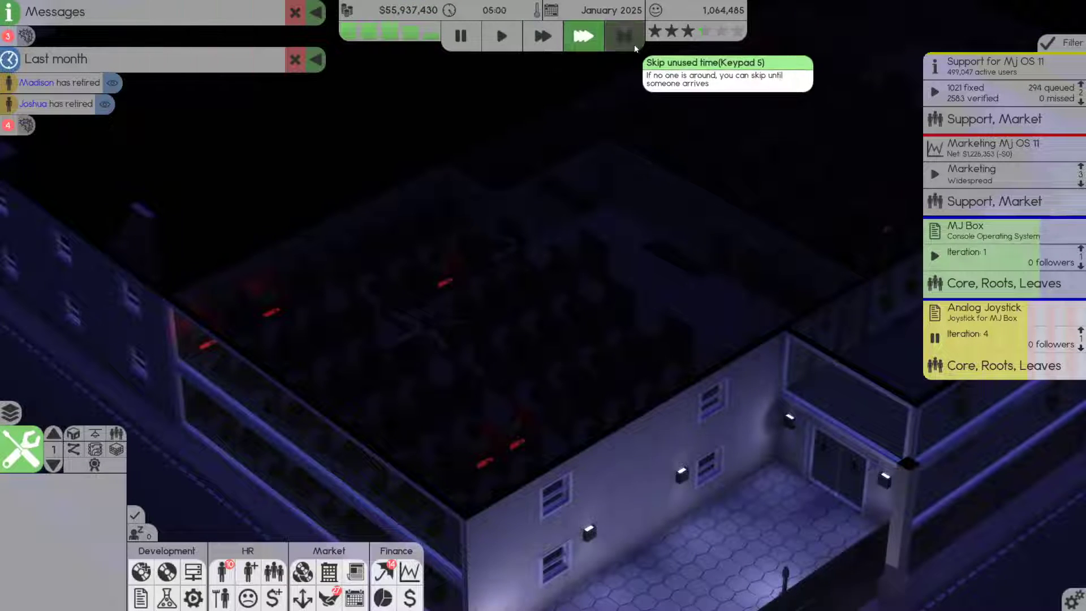
Review the finances overview and MJ Studios share holdings, then close all finance windows
click(425, 36)
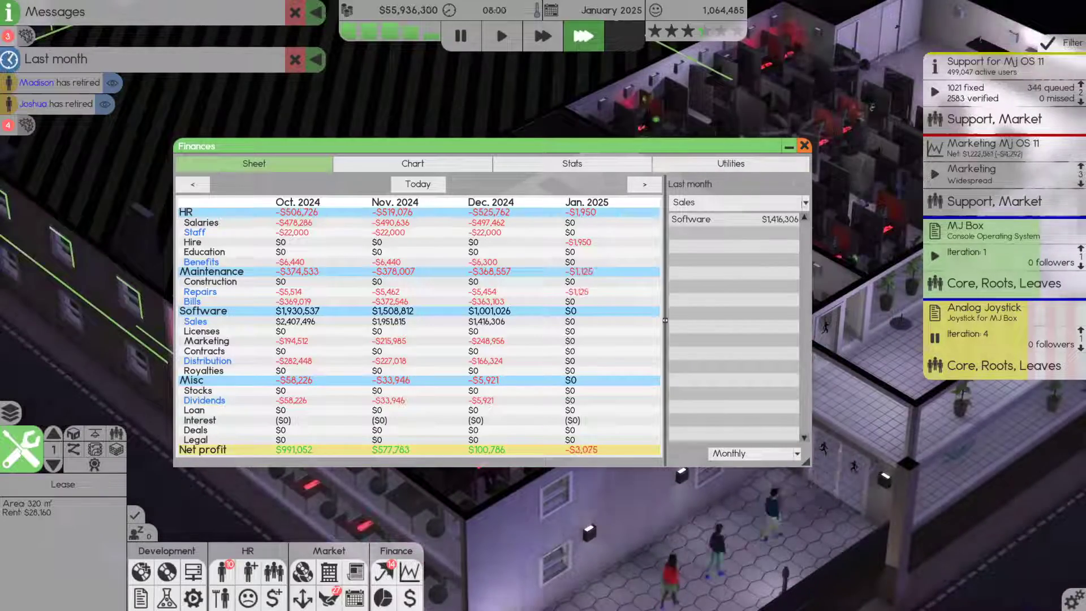
click(804, 147)
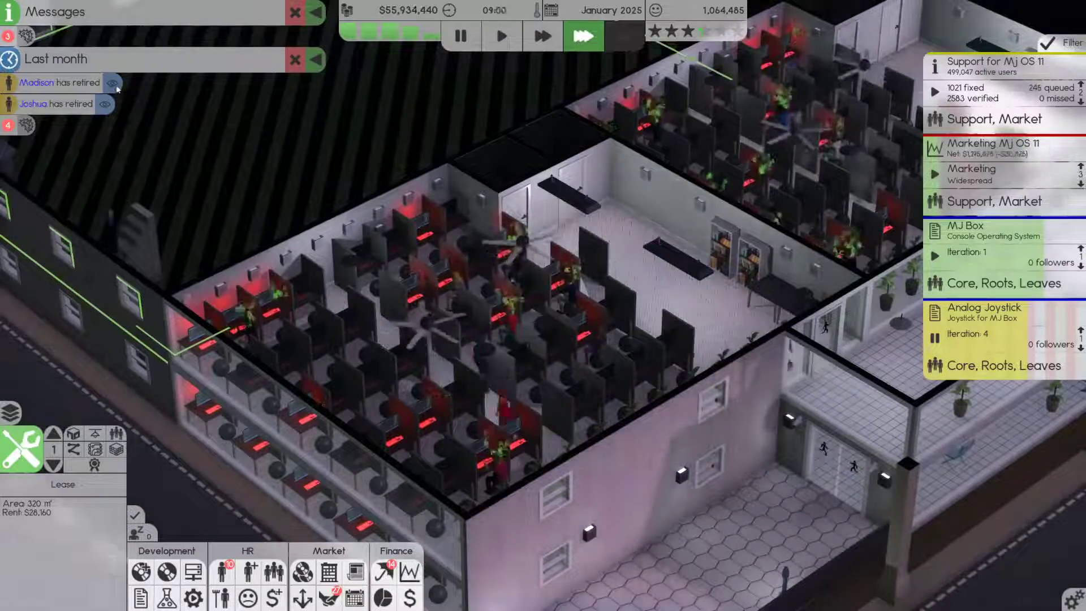
click(408, 571)
click(384, 597)
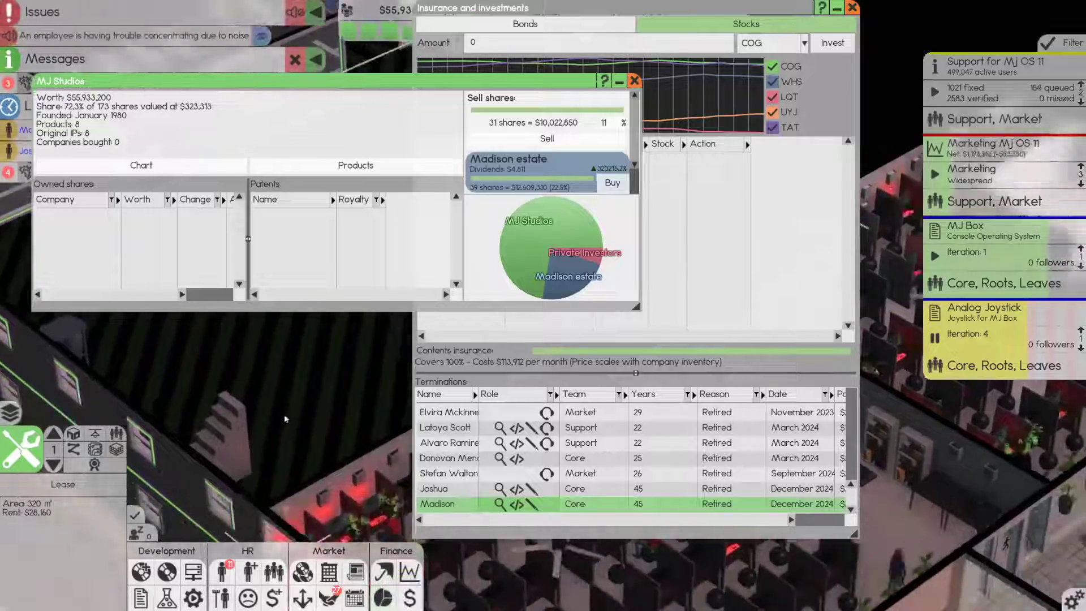
scroll(284, 416, up, 5)
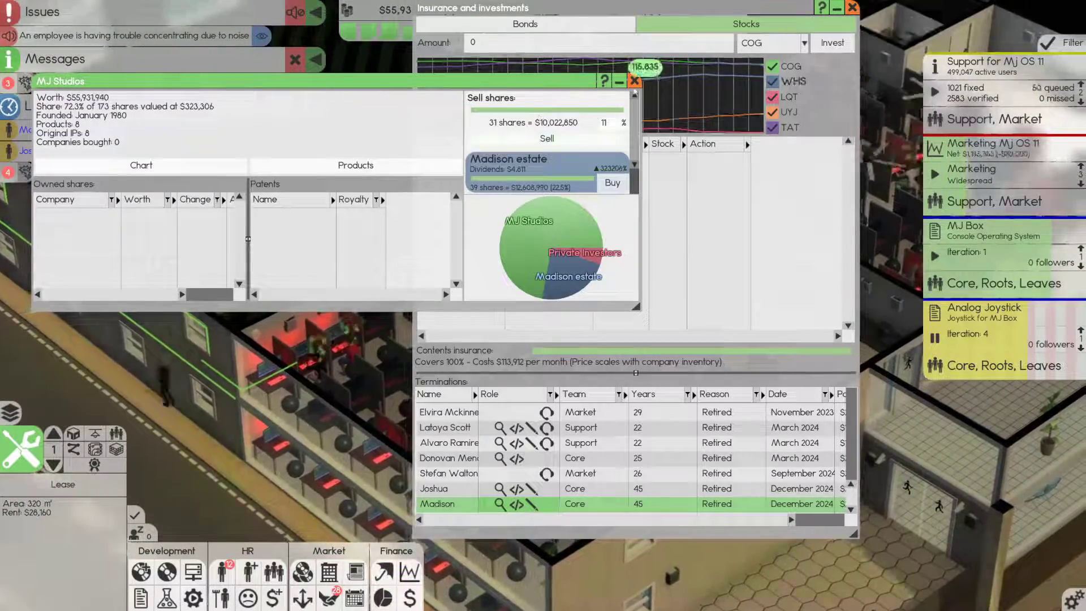
click(635, 81)
key(Escape)
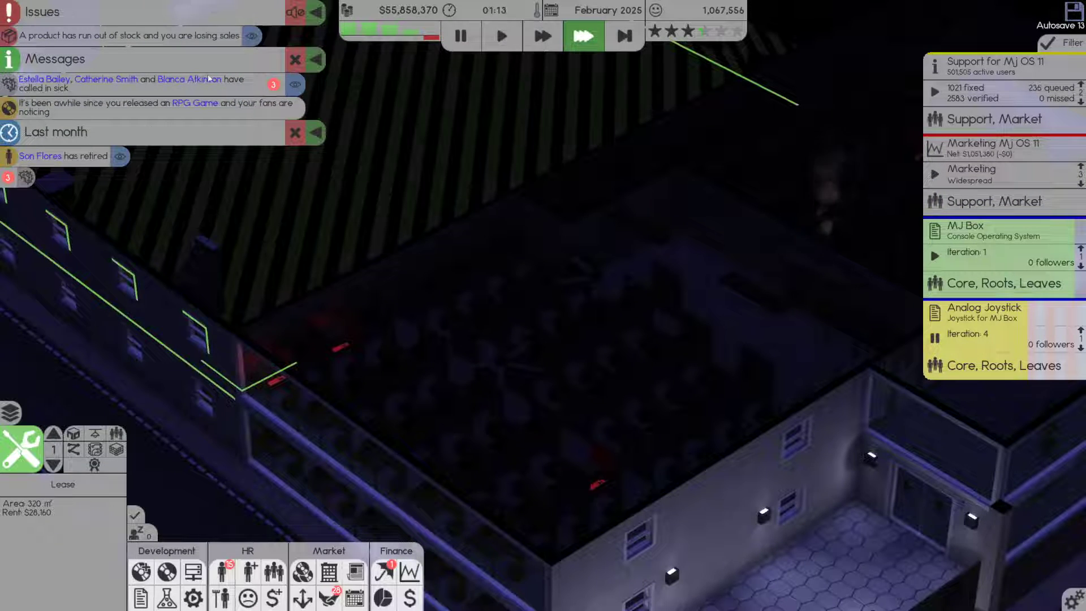
Order 160 more copies of MJ OS 10 and launch a bug-patch update for MJ OS 11
click(253, 37)
click(168, 322)
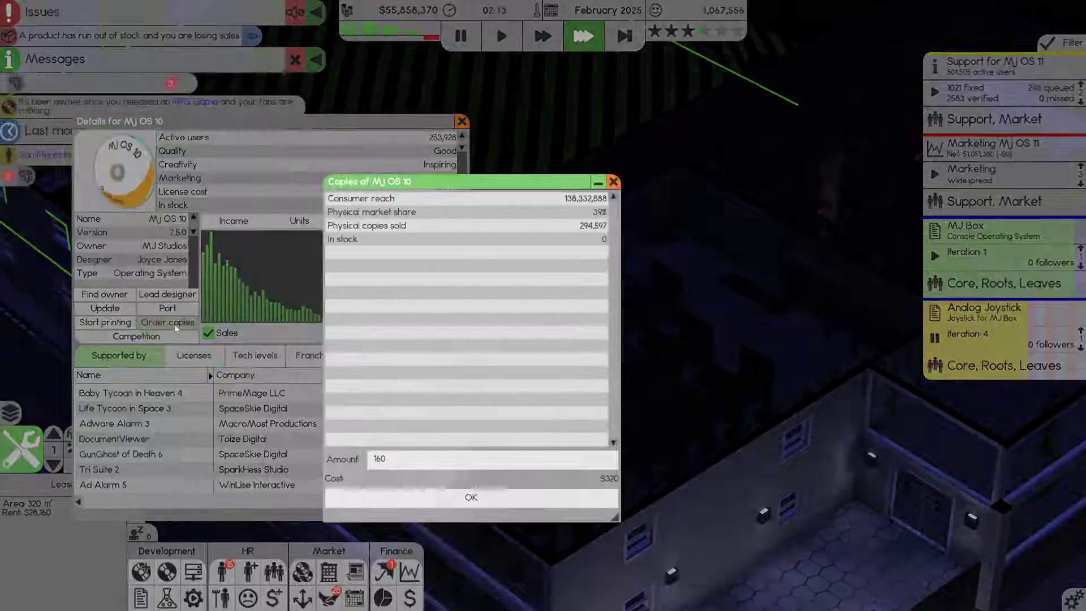
click(439, 500)
click(461, 121)
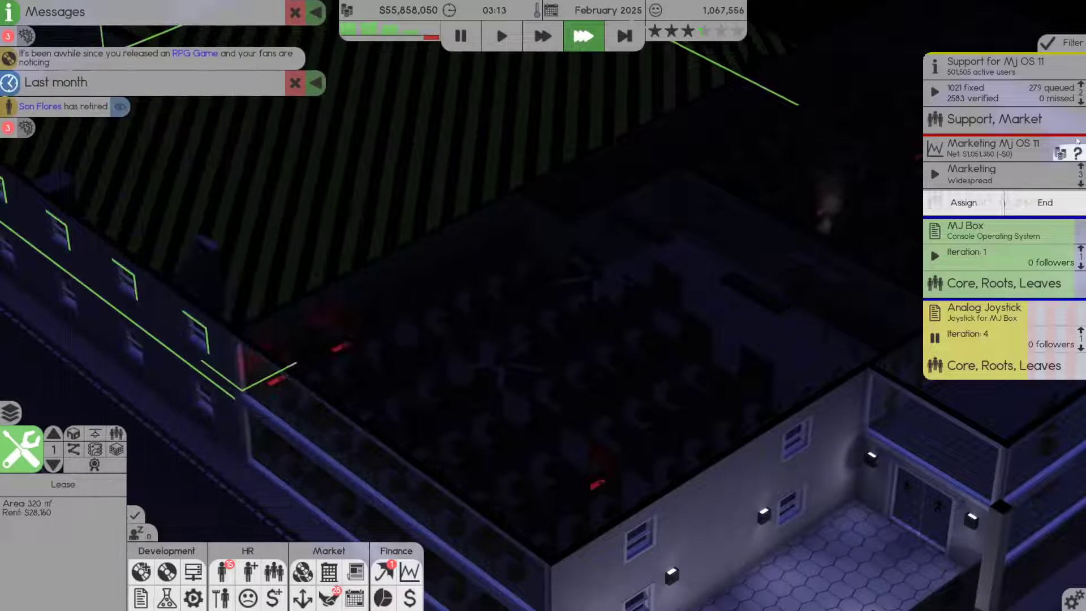
click(1004, 120)
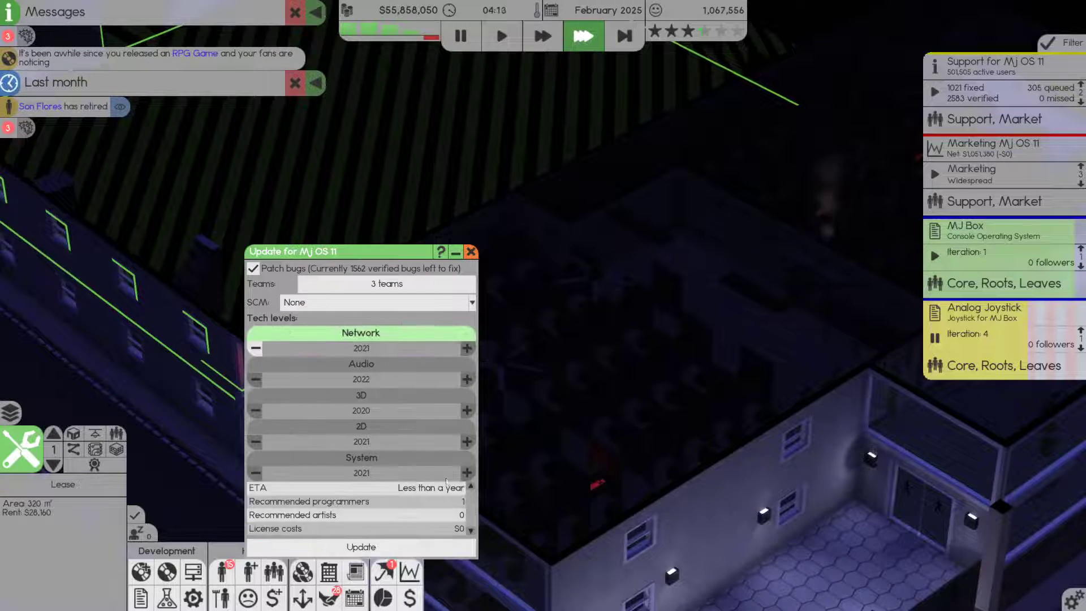
click(361, 536)
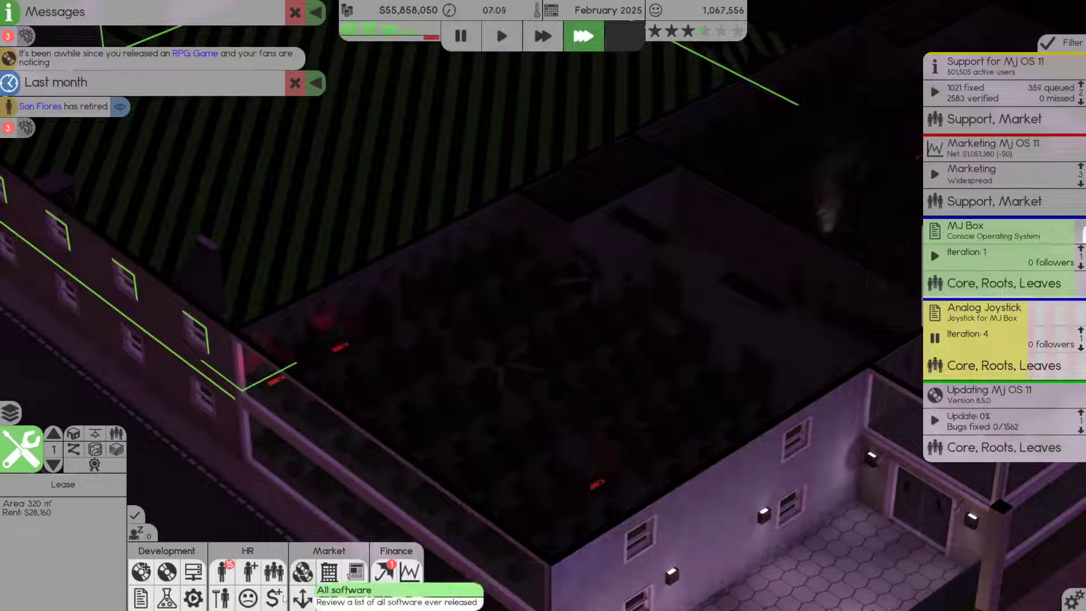
Set up an applicant search for Programmers with Designer secondary role, matched to the Leaves team
click(249, 570)
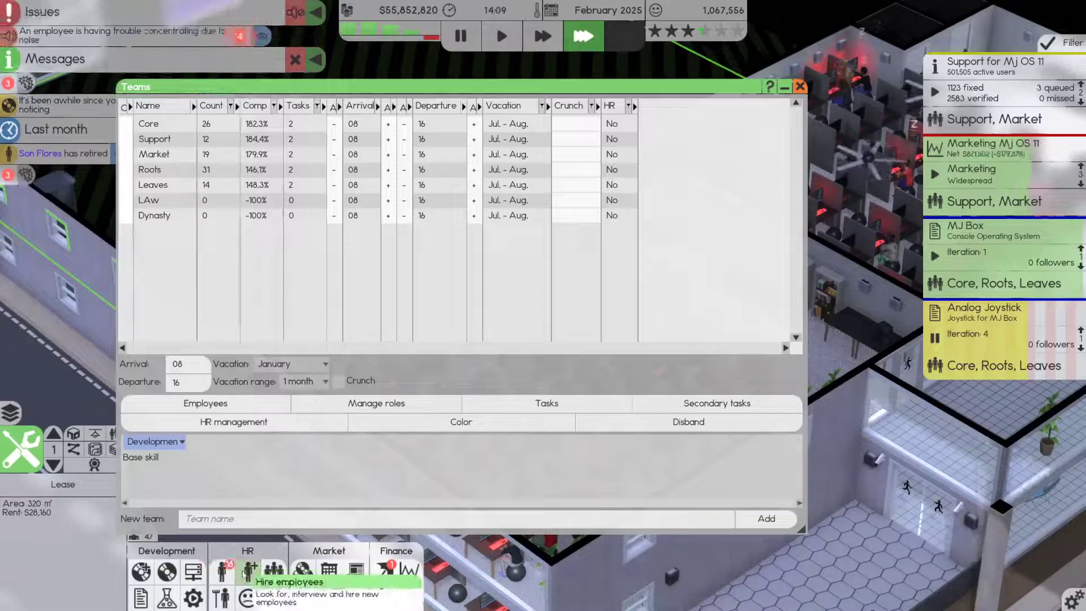
click(274, 571)
key(Escape)
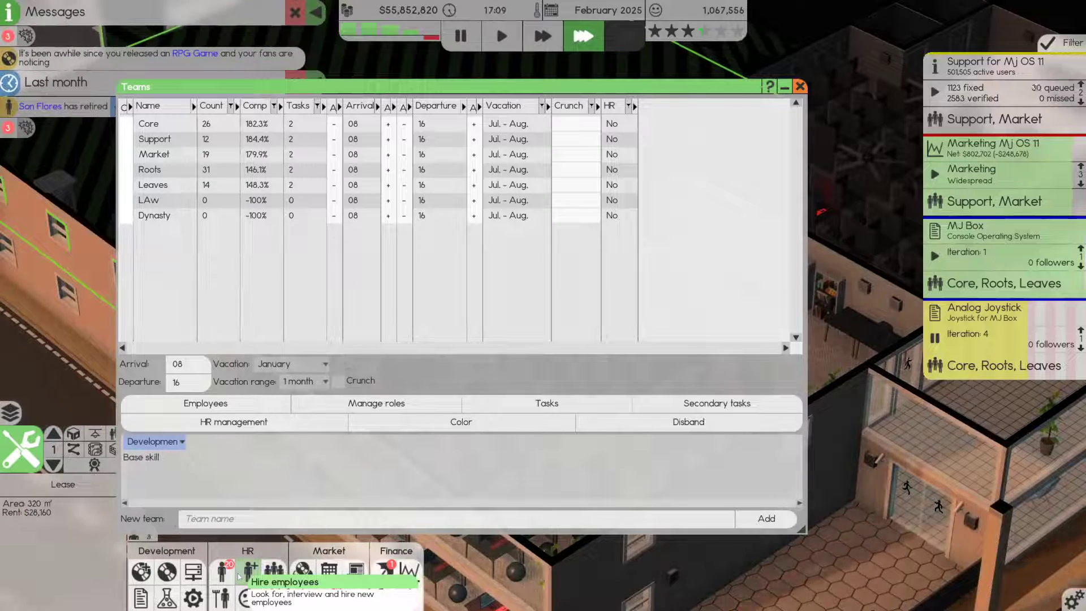
click(274, 571)
click(475, 137)
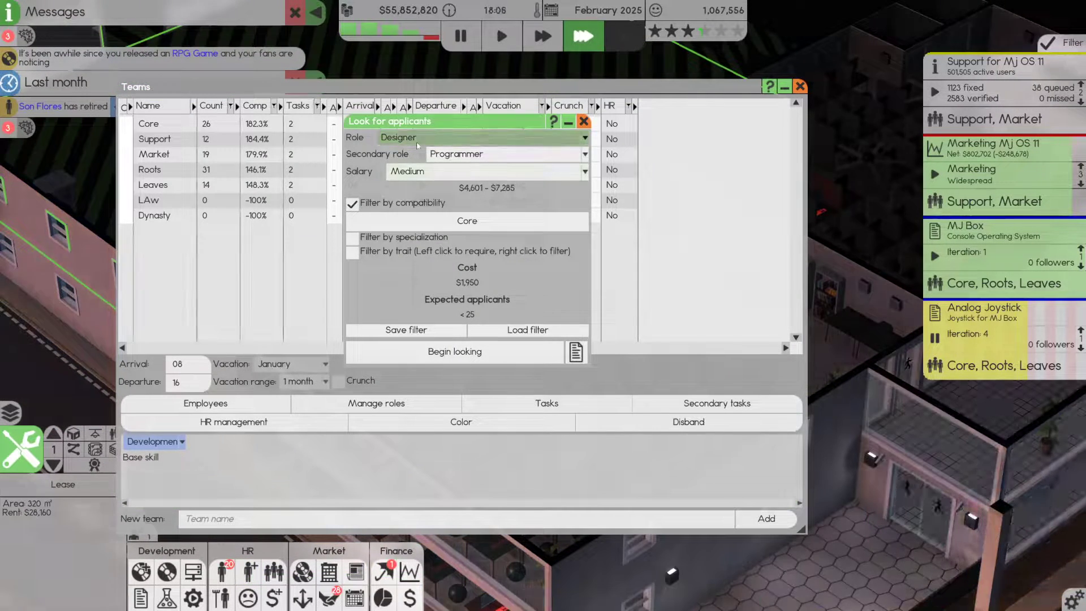
click(458, 173)
click(506, 153)
click(448, 206)
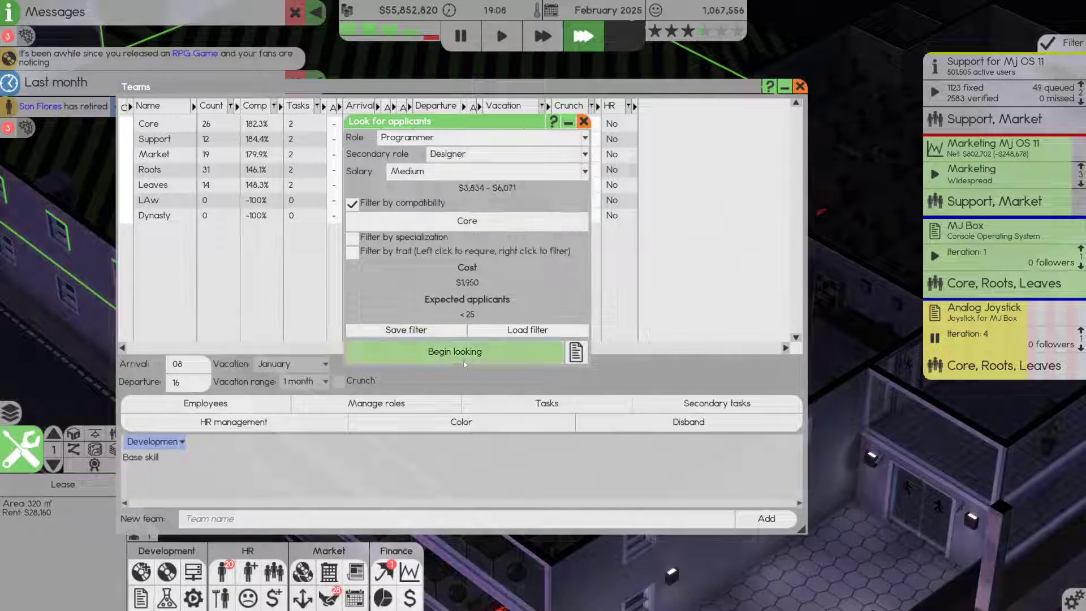
click(466, 222)
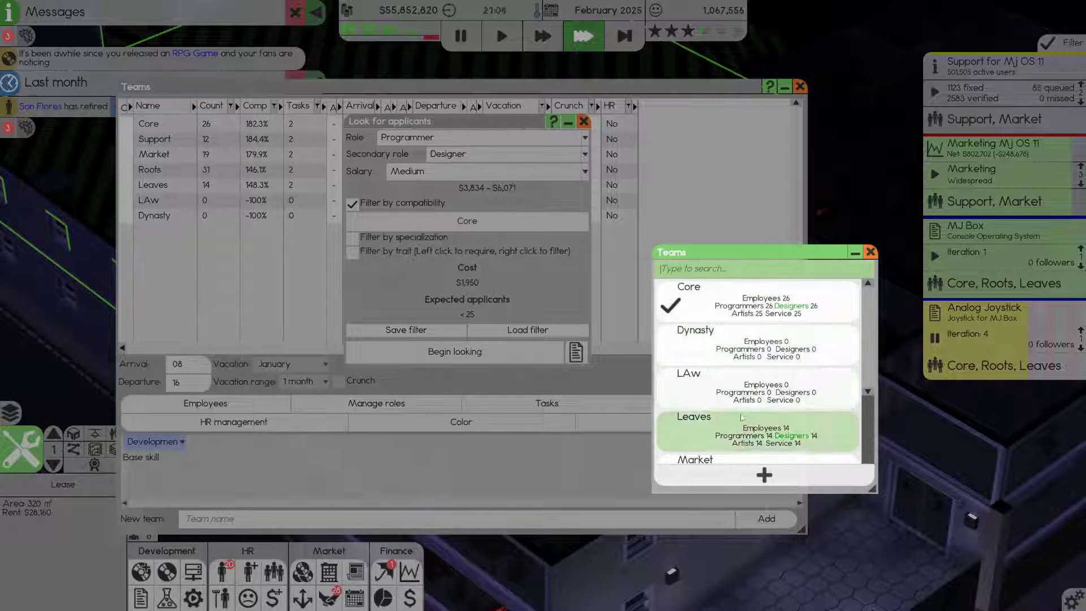
scroll(764, 373, down, 2)
click(755, 365)
Run the search and hire the top applicants into the Leaves team
click(465, 353)
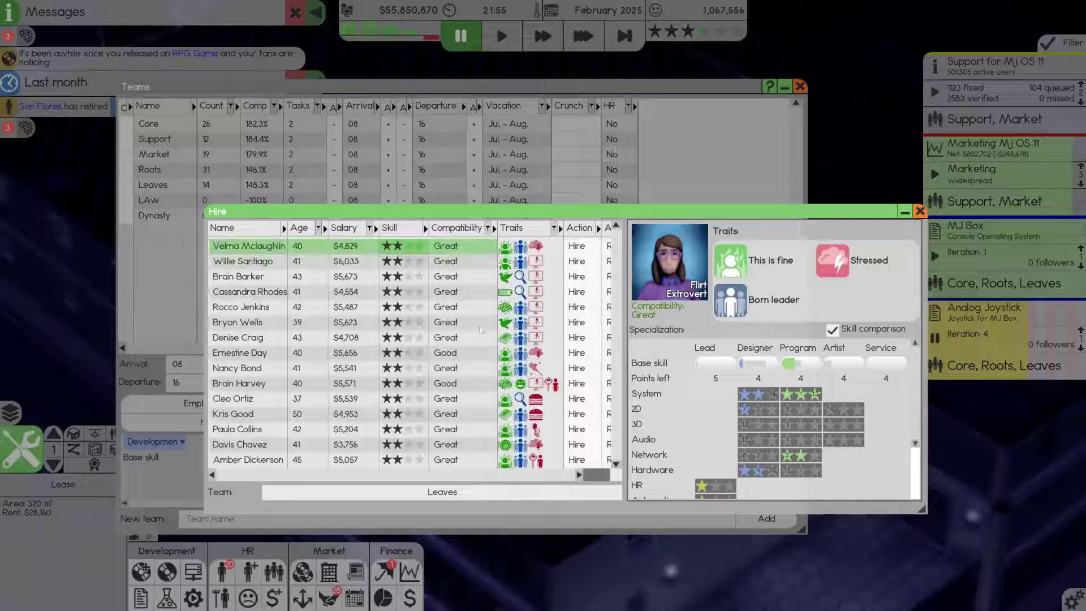
scroll(381, 297, up, 1)
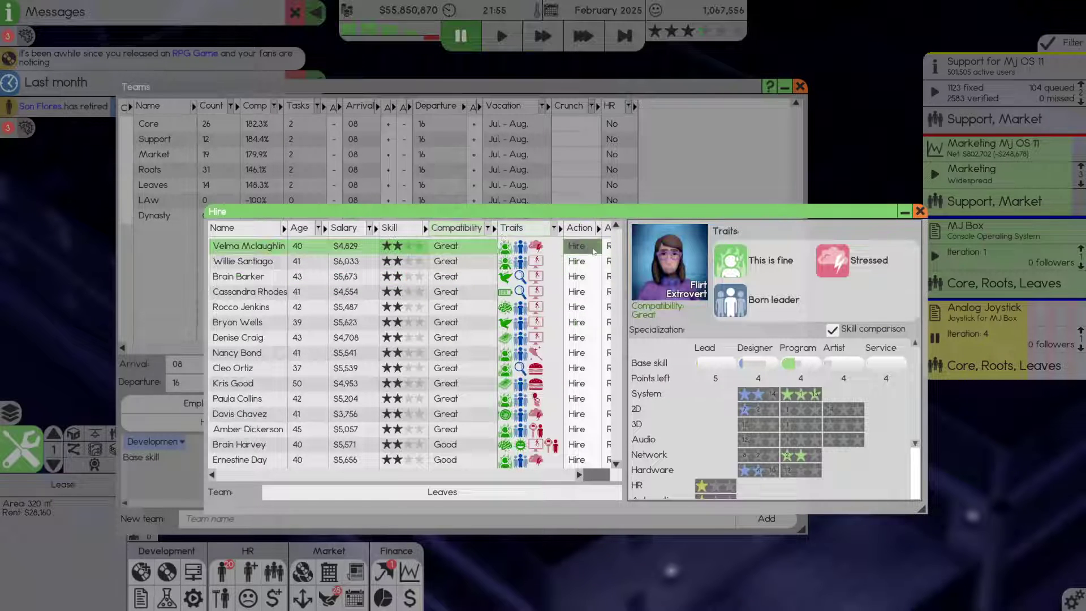
click(577, 245)
click(577, 244)
click(578, 245)
click(578, 245)
click(577, 244)
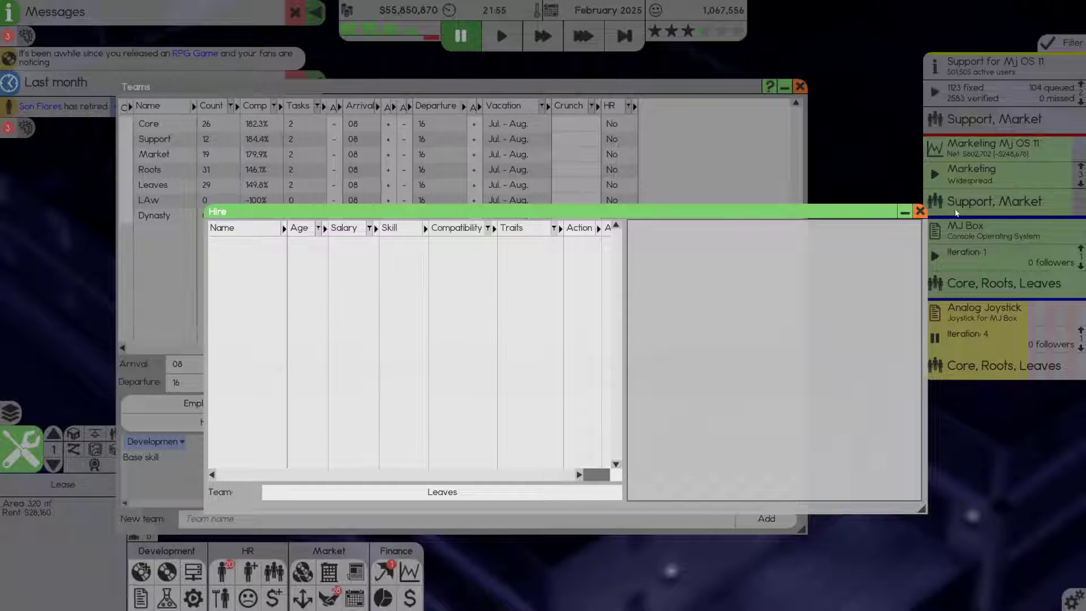
Set up a search for Service staff with no secondary role, Low salary, matched to the Support team
click(920, 211)
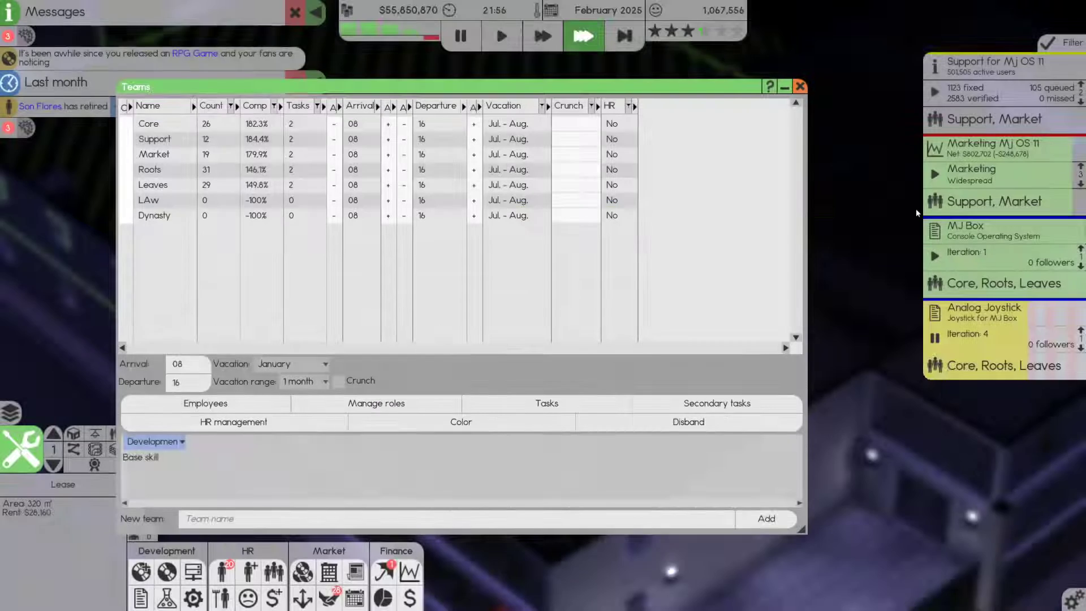
click(249, 571)
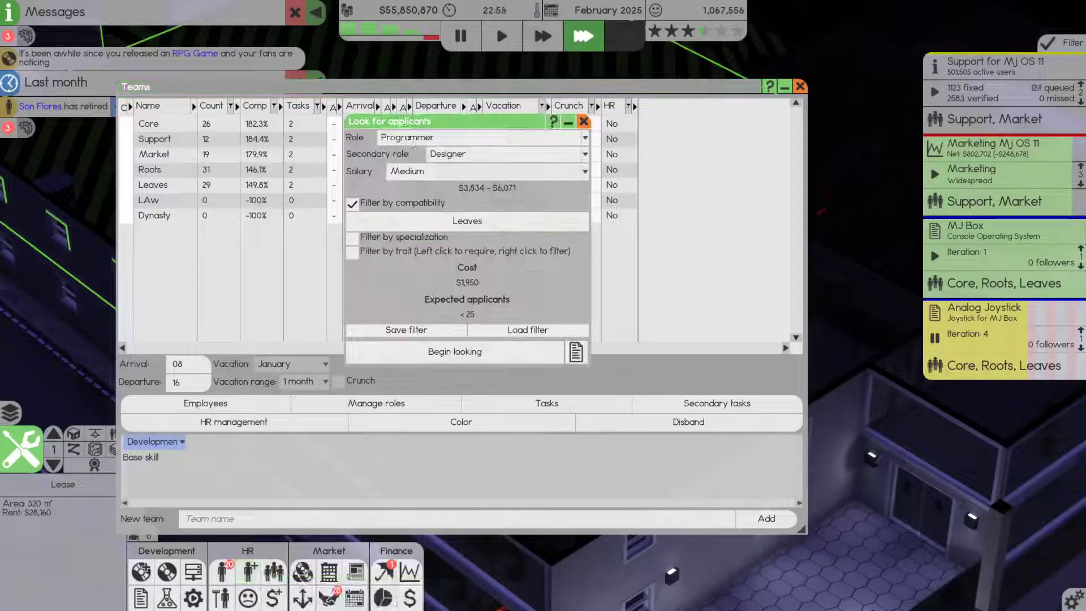
click(408, 139)
click(432, 217)
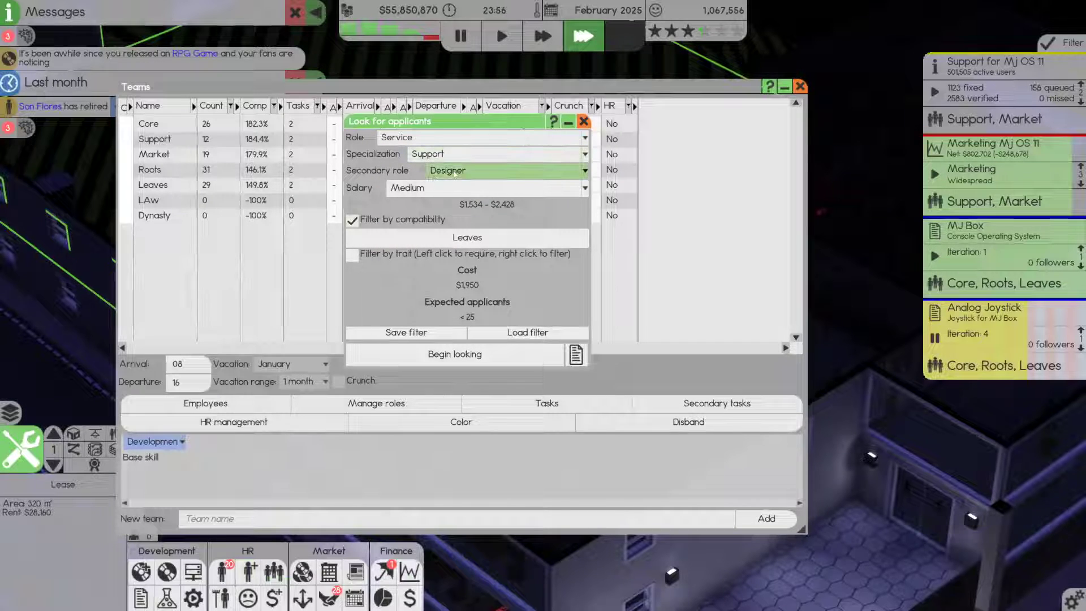
click(455, 171)
click(450, 188)
click(433, 212)
click(452, 244)
scroll(760, 382, down, 2)
click(759, 399)
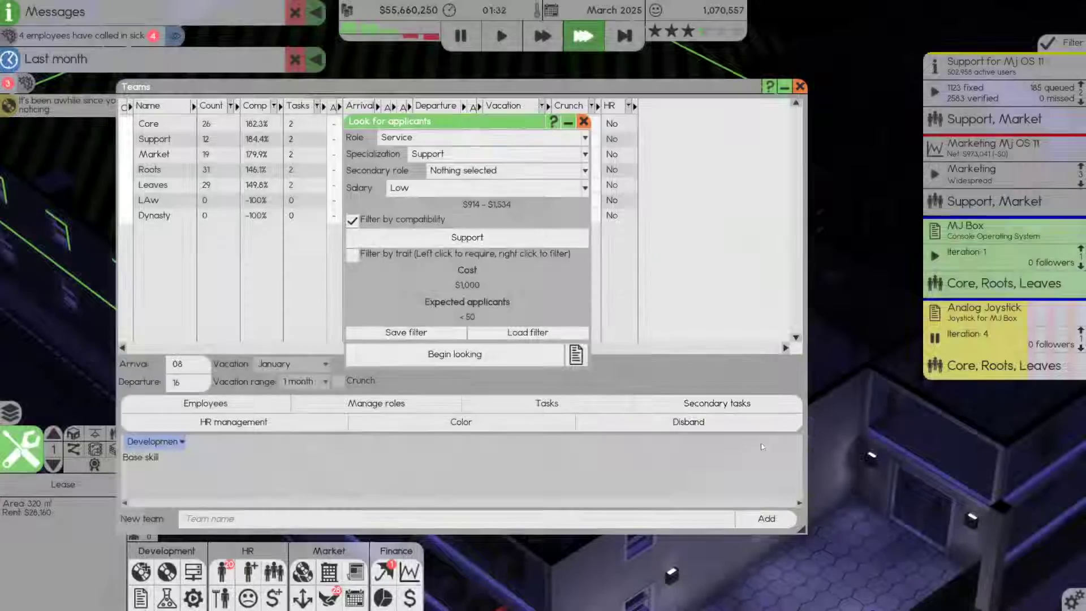
Run the search and hire the top applicants into the Support team
click(409, 354)
click(576, 246)
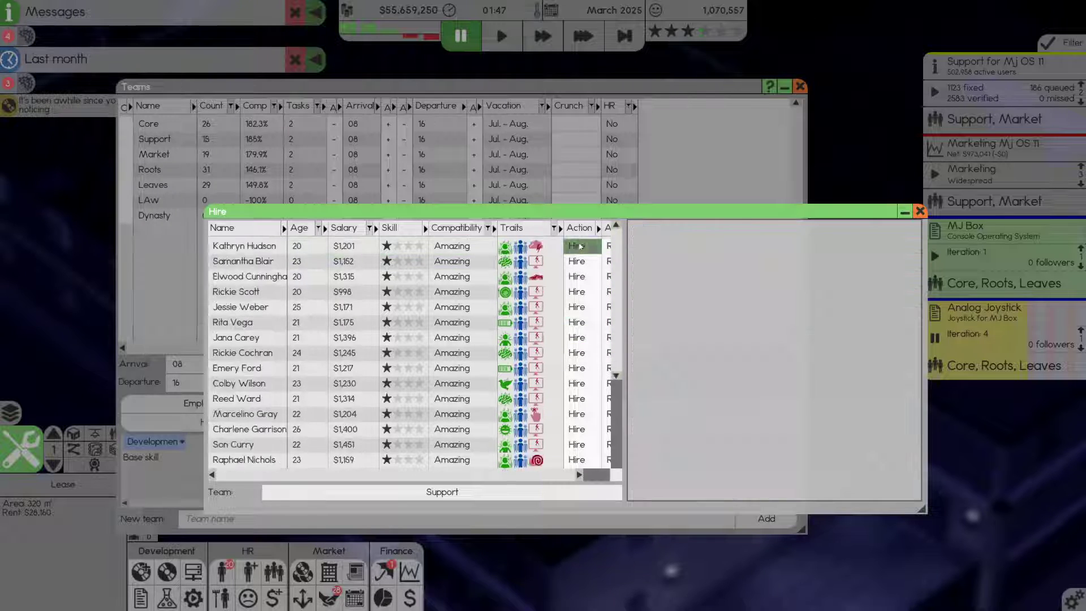
click(575, 245)
click(577, 246)
click(577, 245)
Search for low-salary Marketing applicants who fit the Market team
click(920, 211)
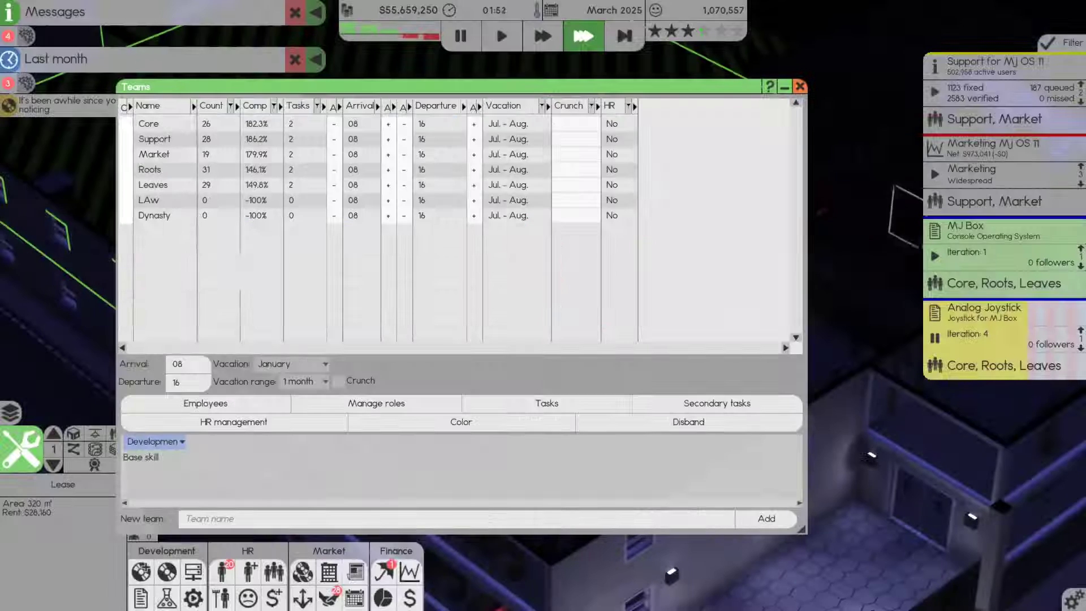
click(252, 570)
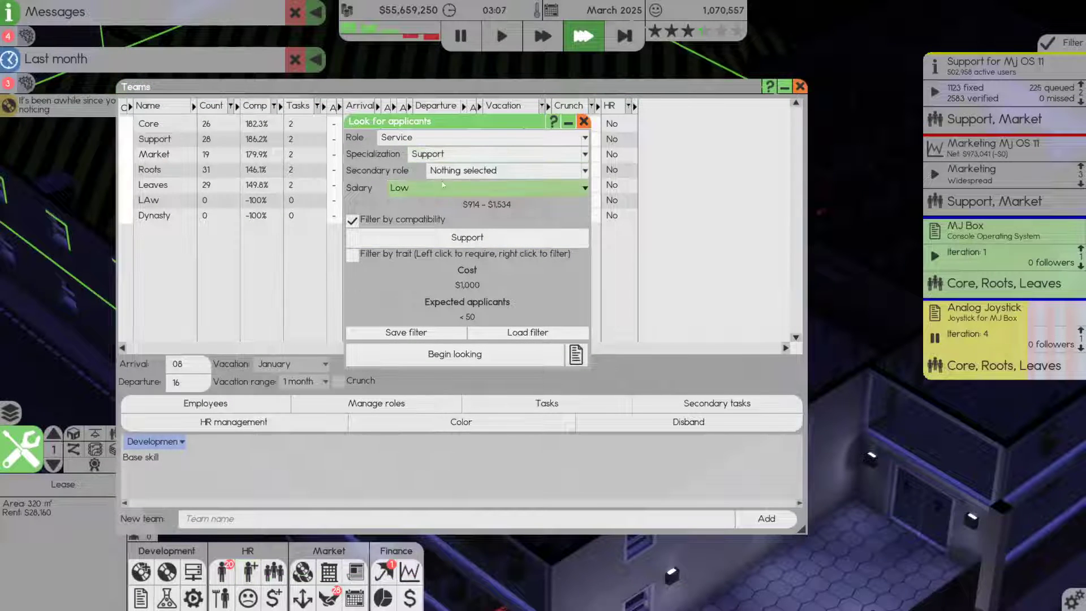
click(497, 154)
click(475, 187)
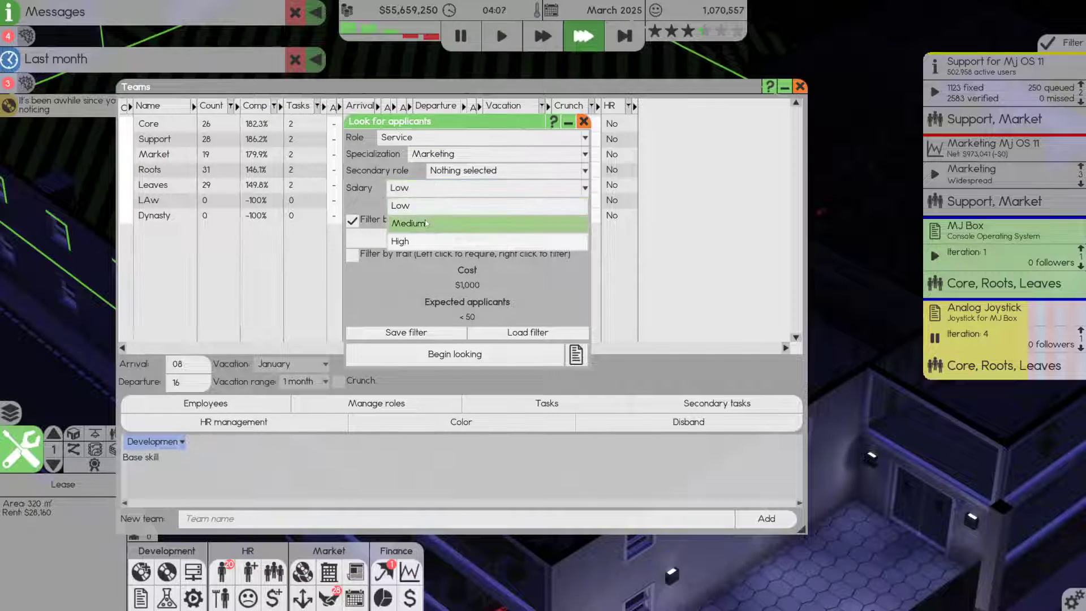
click(399, 205)
click(466, 237)
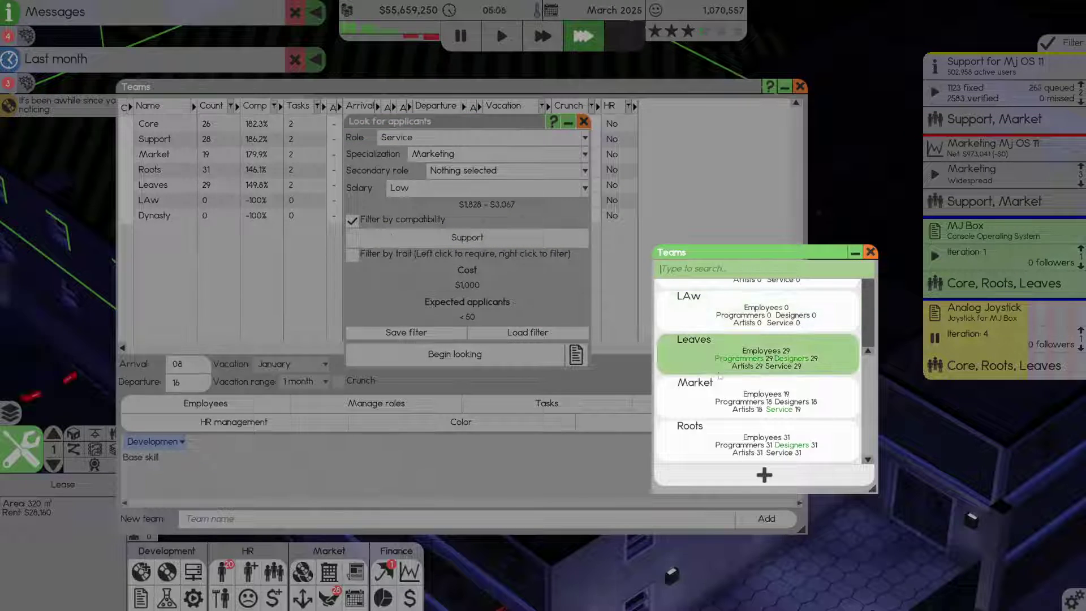
click(727, 392)
click(454, 354)
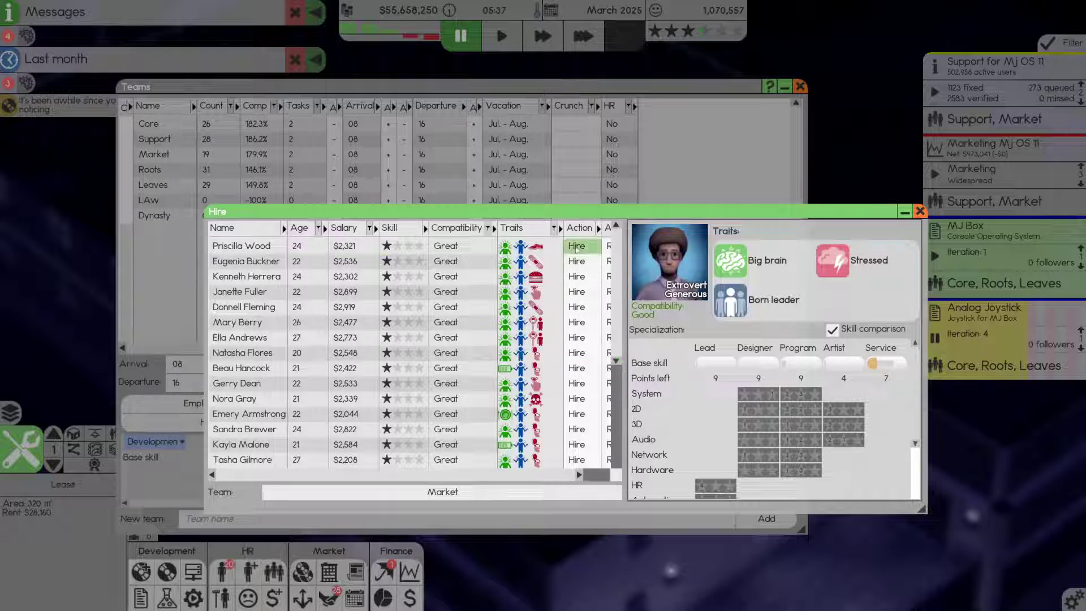
Hire the applicants into Market, lifting it to 30 staff, and close the teams overview
click(576, 245)
click(577, 245)
click(576, 244)
click(577, 245)
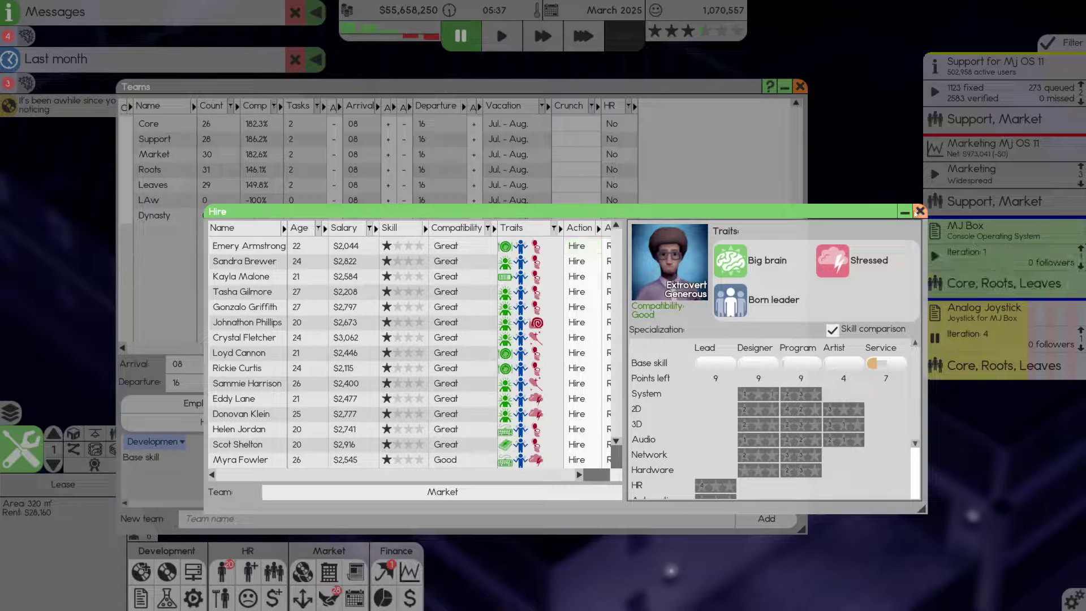
click(919, 210)
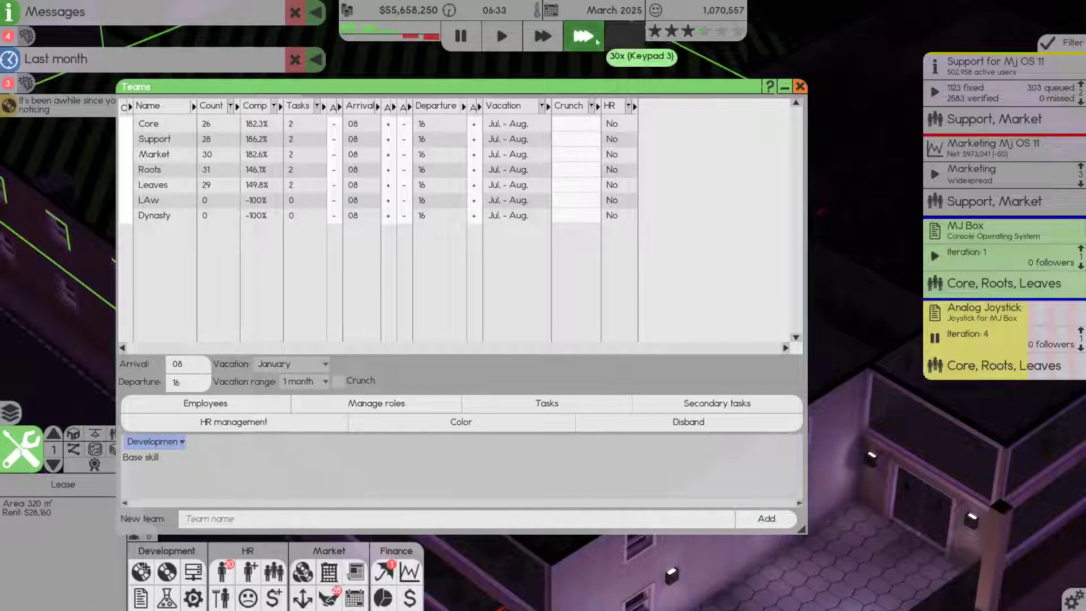
click(1001, 246)
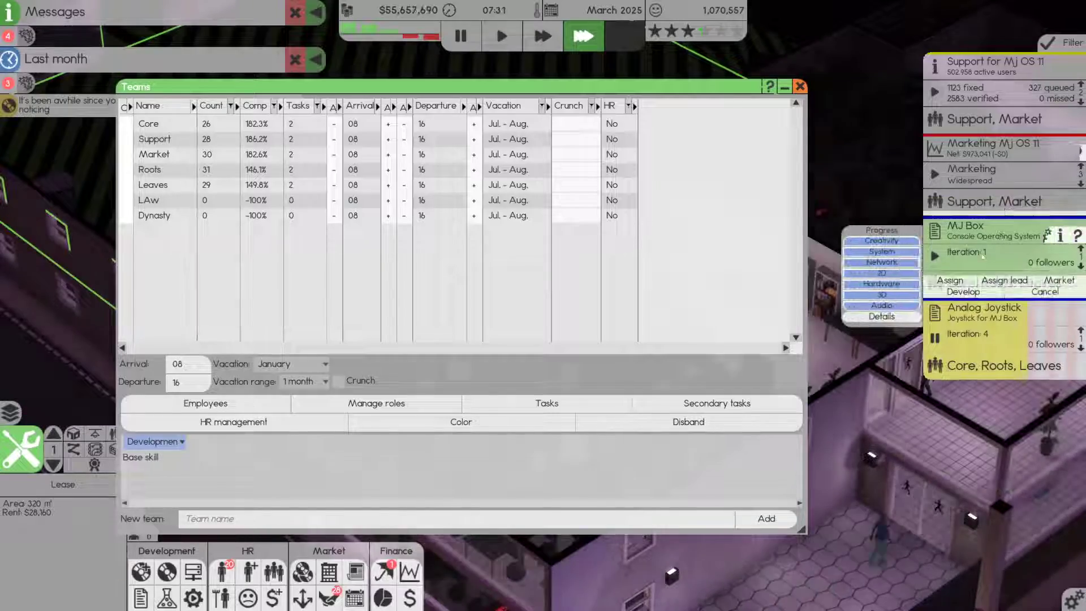
key(Escape)
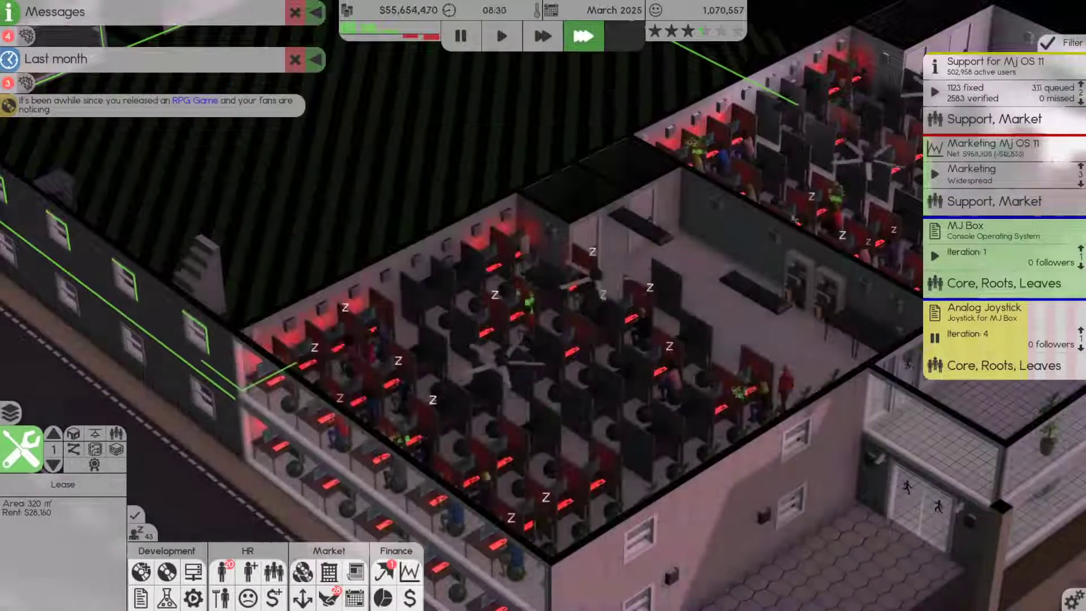
Show the working-hours calendar and the company finances' Stats view
click(136, 533)
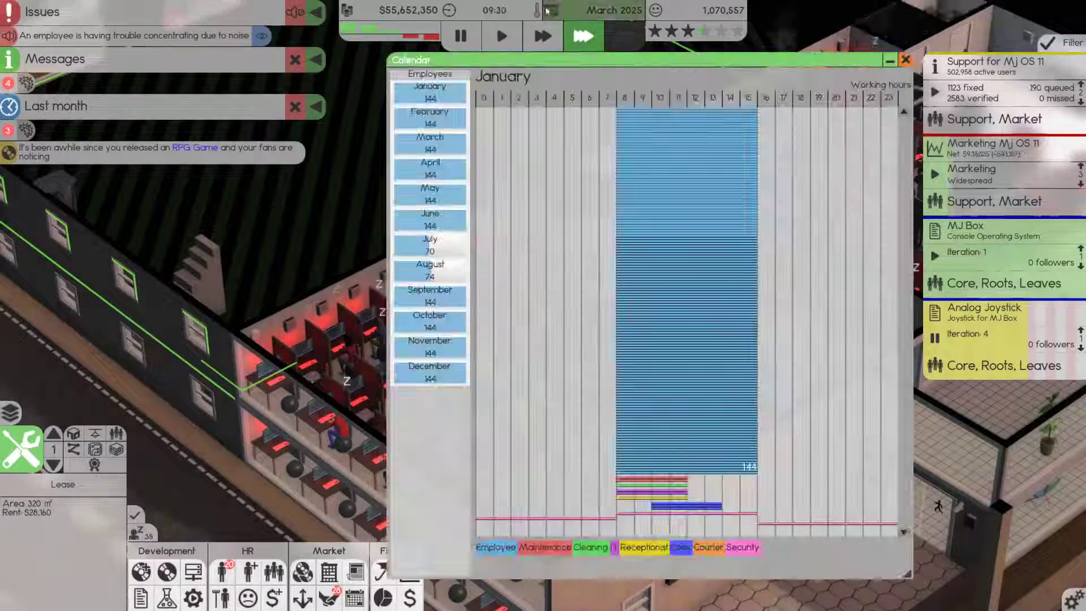
click(410, 597)
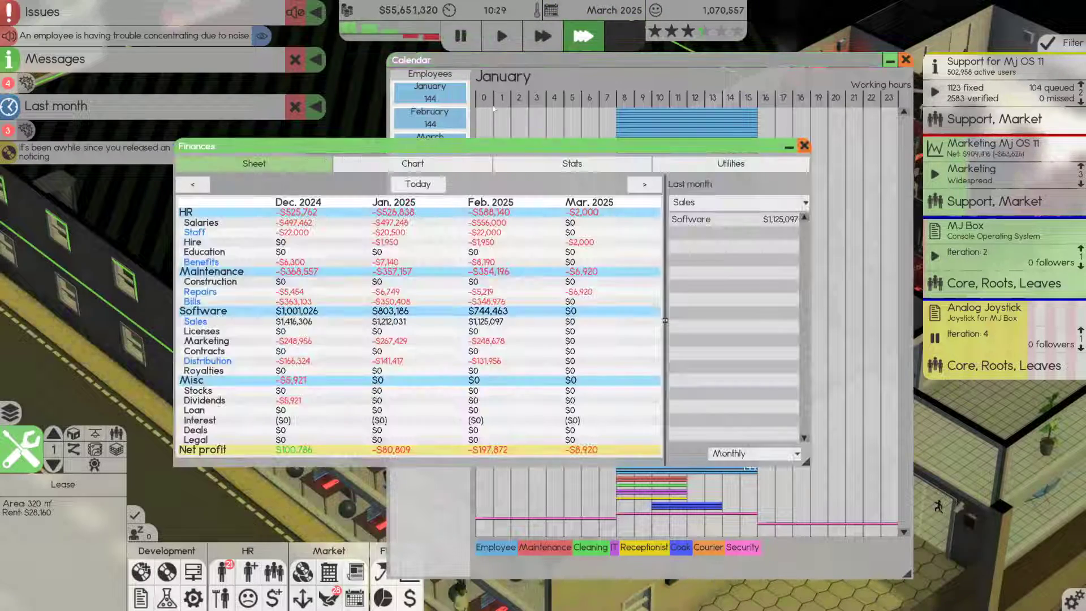
click(412, 163)
click(571, 163)
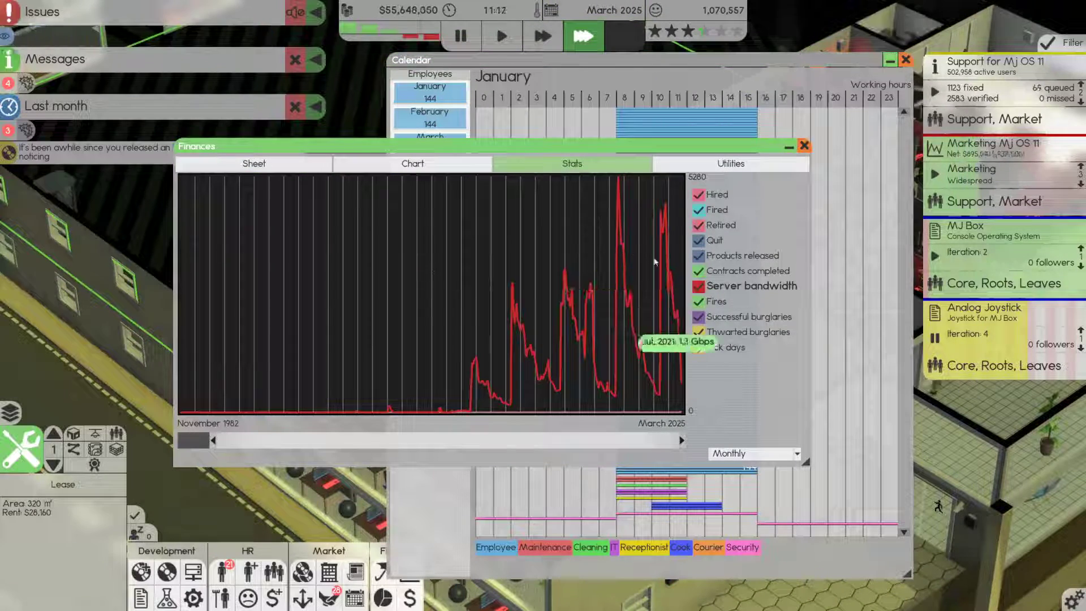
Hide every statistics series except Hired, then view the long-term financial history chart
click(697, 210)
click(697, 225)
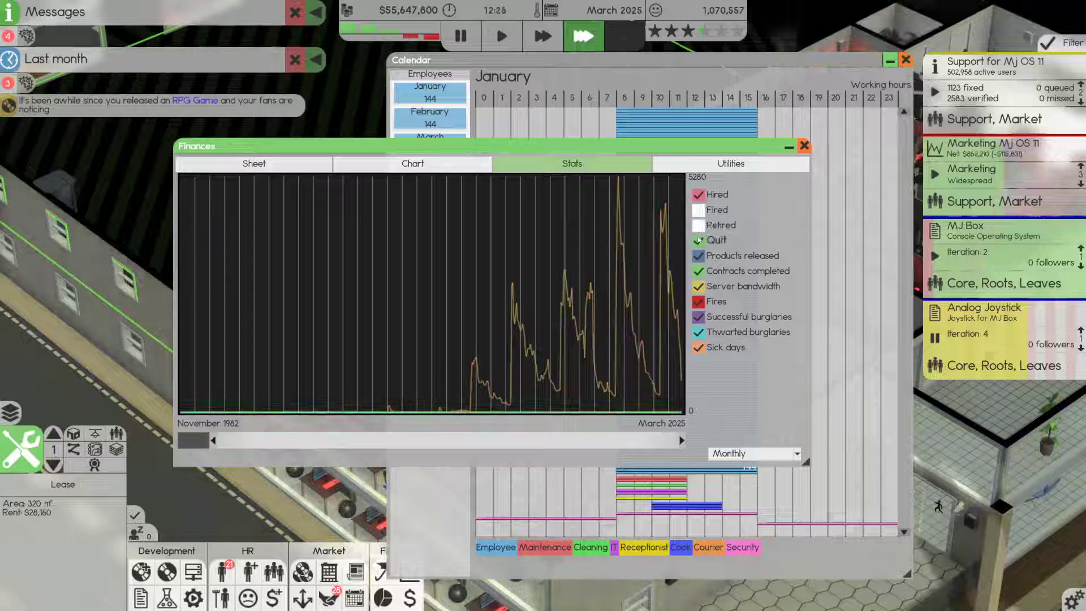
click(698, 270)
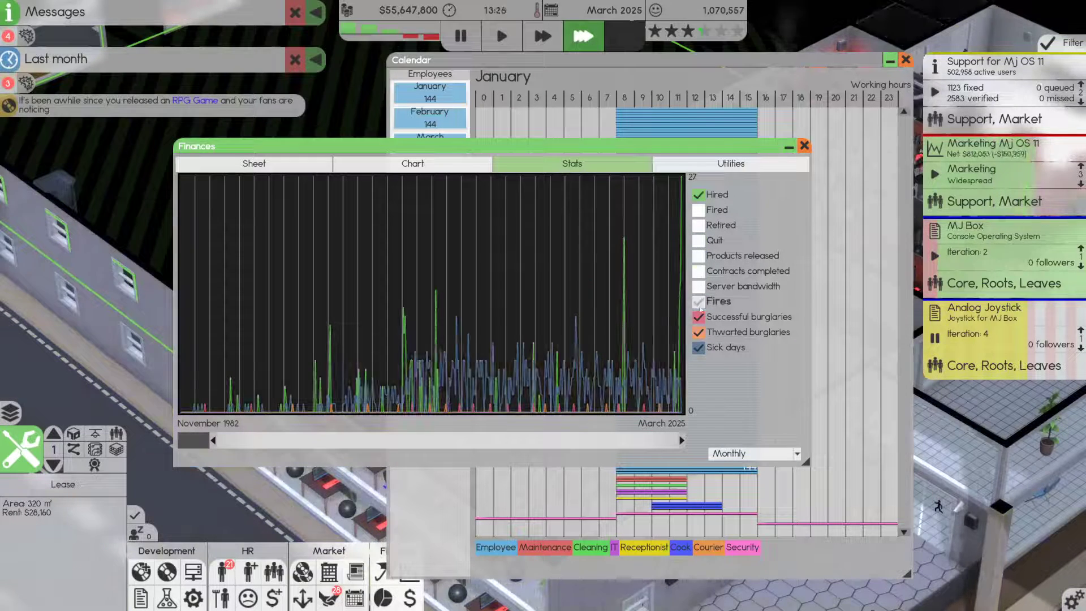
click(697, 301)
click(698, 331)
click(698, 347)
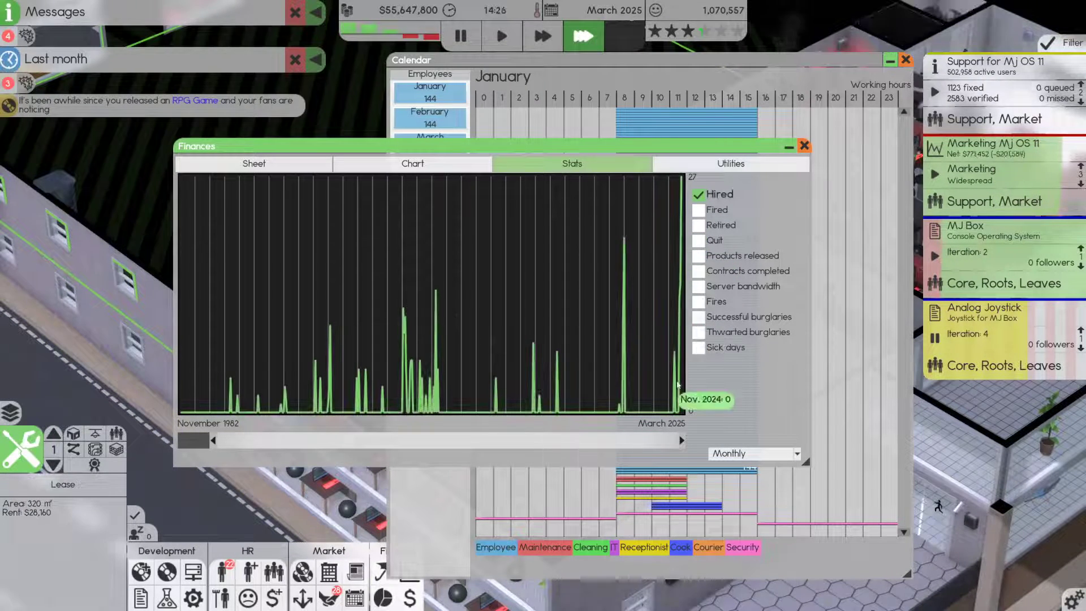
click(697, 194)
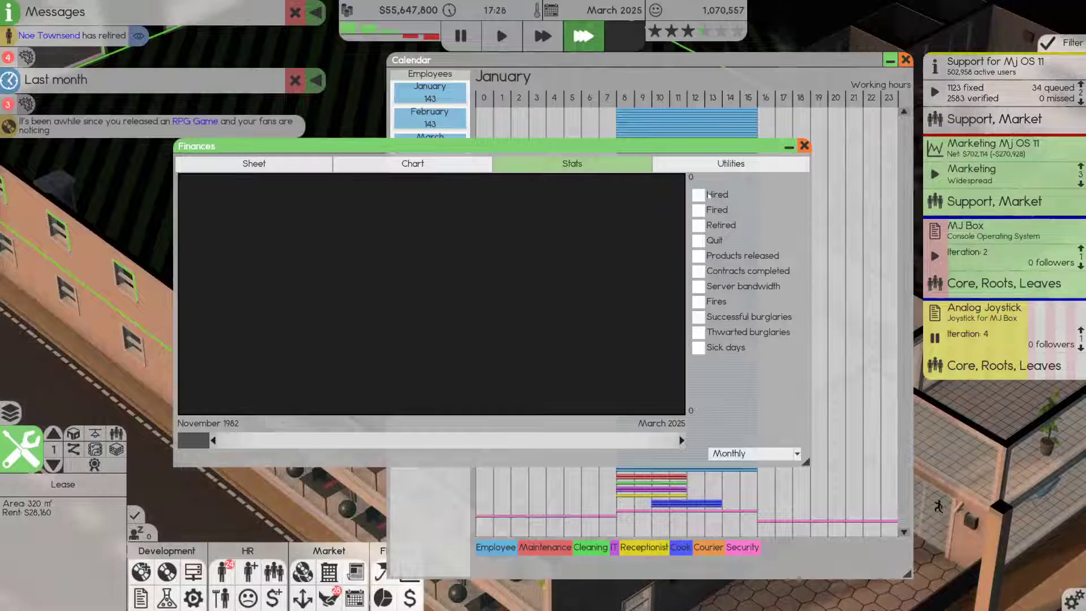
click(697, 194)
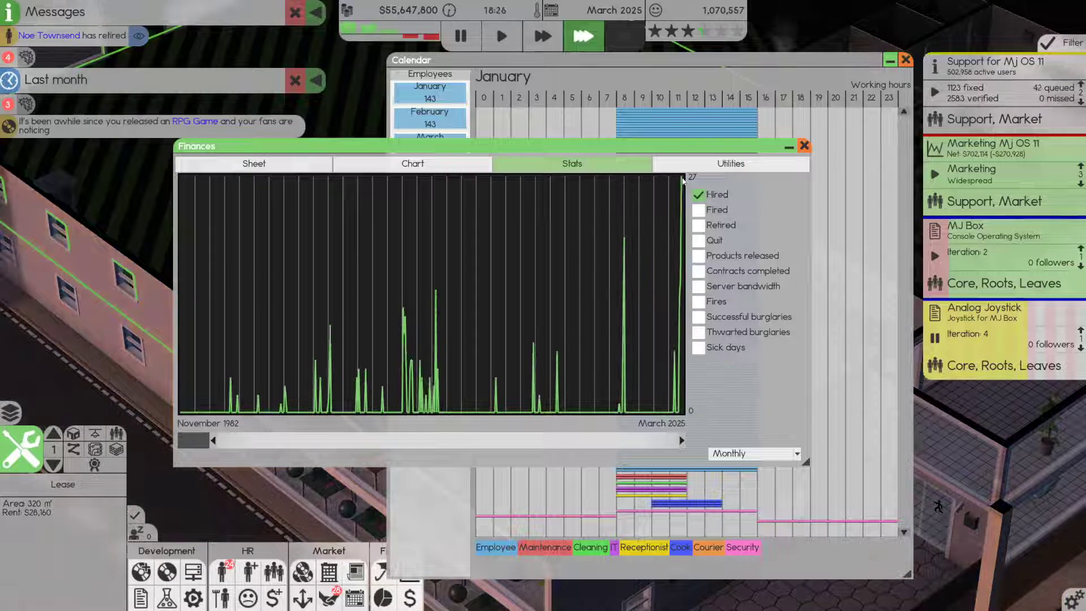
click(730, 163)
click(459, 165)
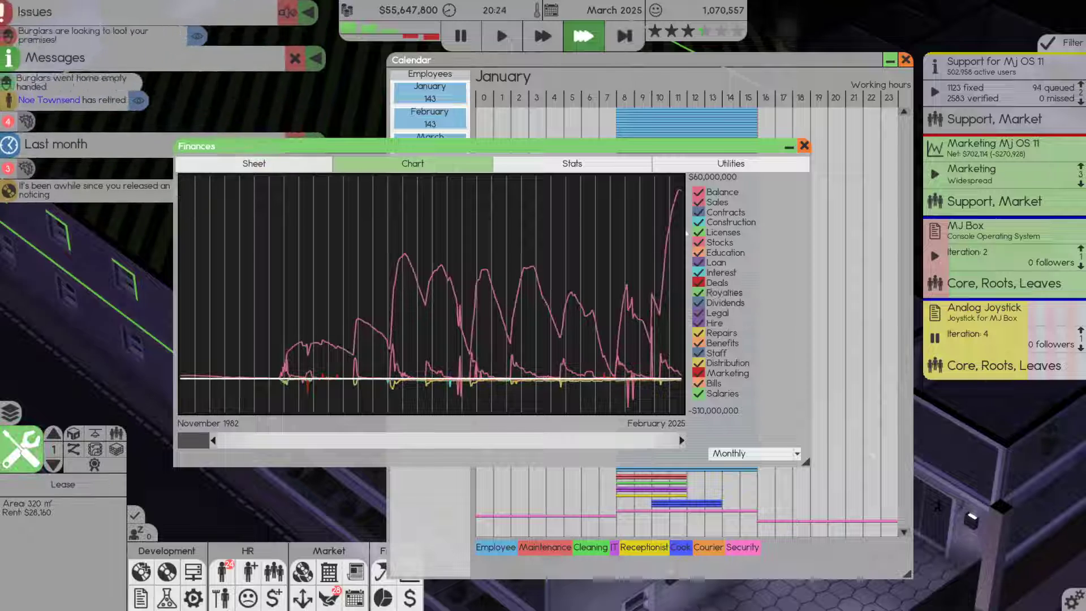
Show the finance sheet in quarterly periods back to Q2 2024
click(254, 163)
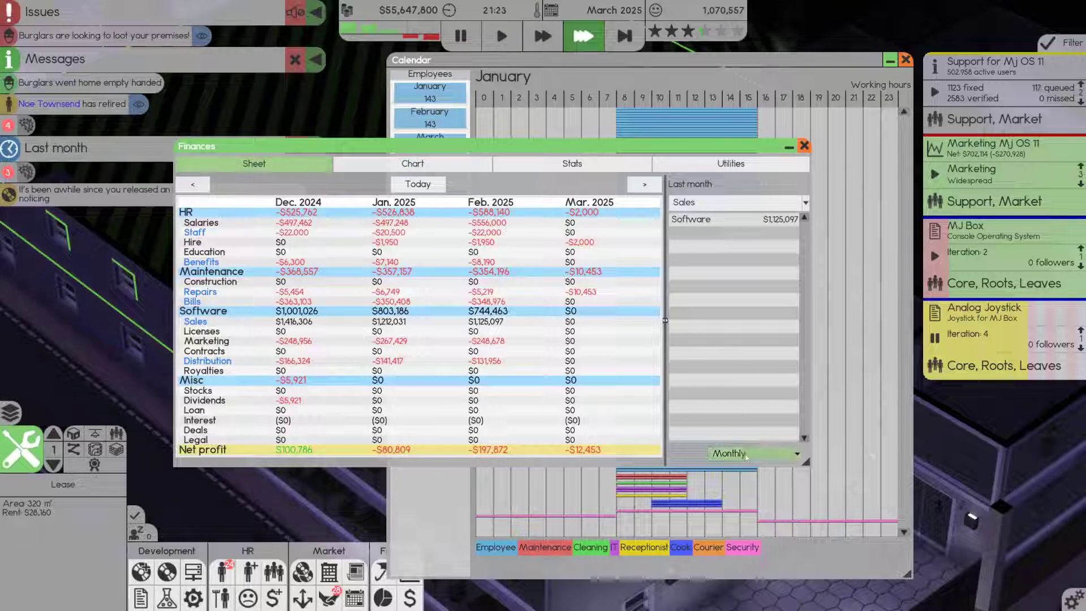
click(732, 486)
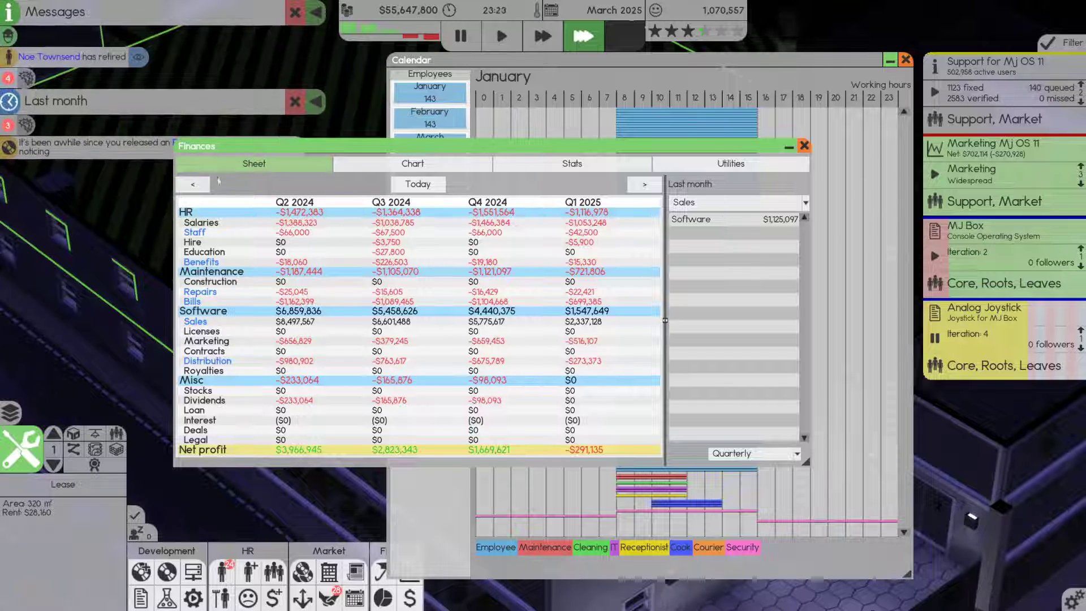
click(193, 185)
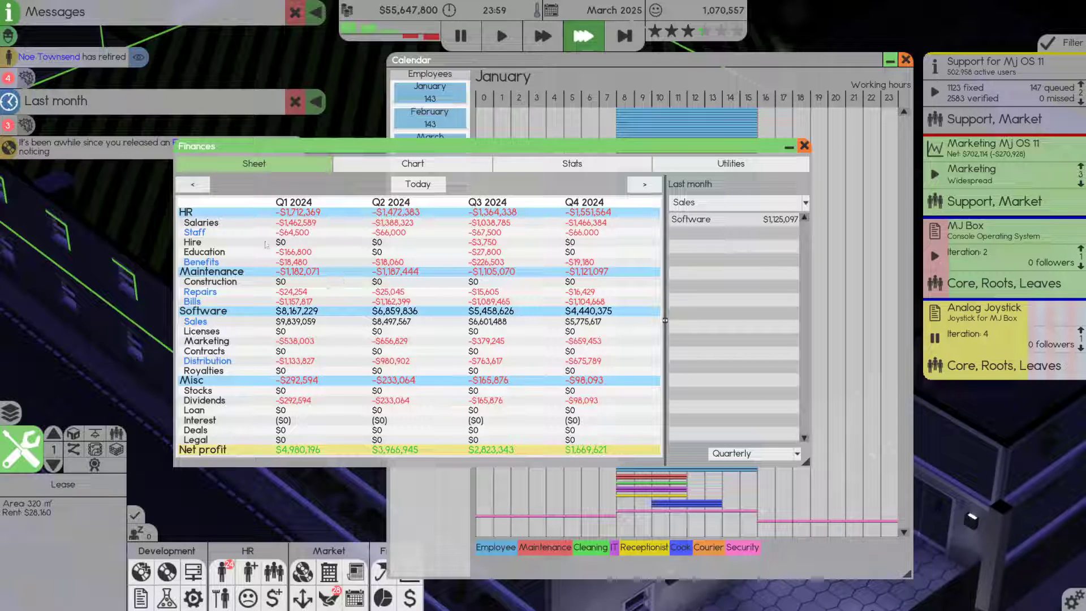
Order 223 more physical copies of MJ OS 10 from its details
click(252, 36)
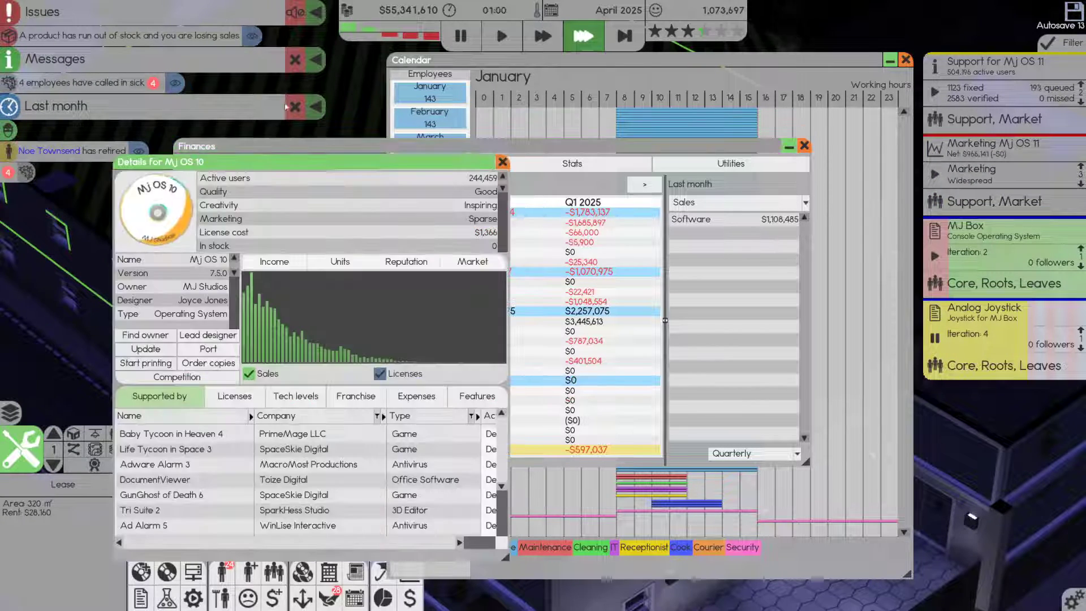
click(208, 362)
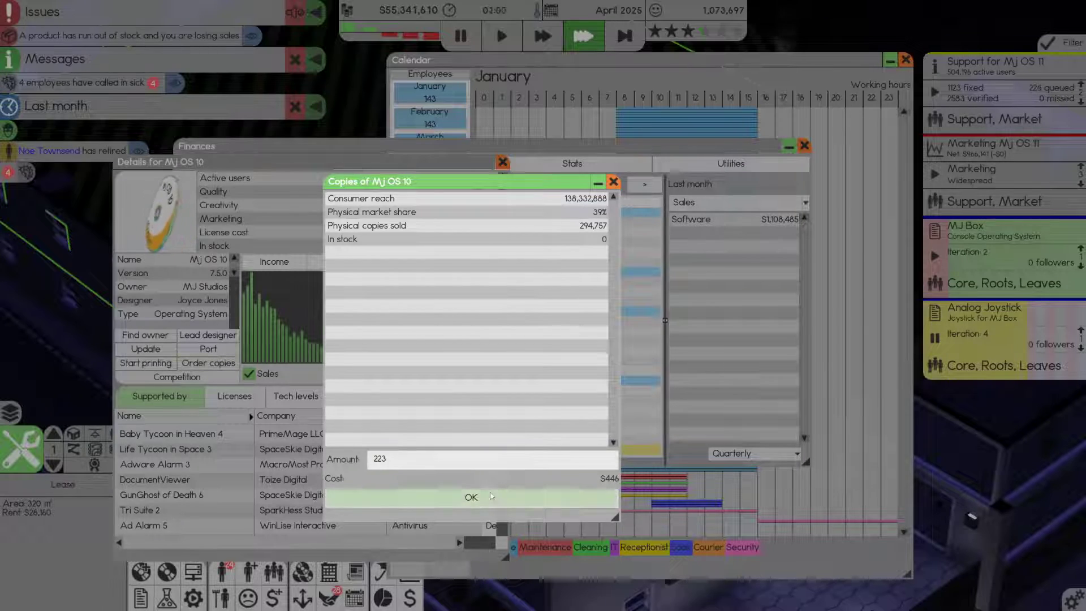
click(471, 497)
Close MJ OS 10 details and step the quarterly sheet back and forward to Q2 2025
click(501, 163)
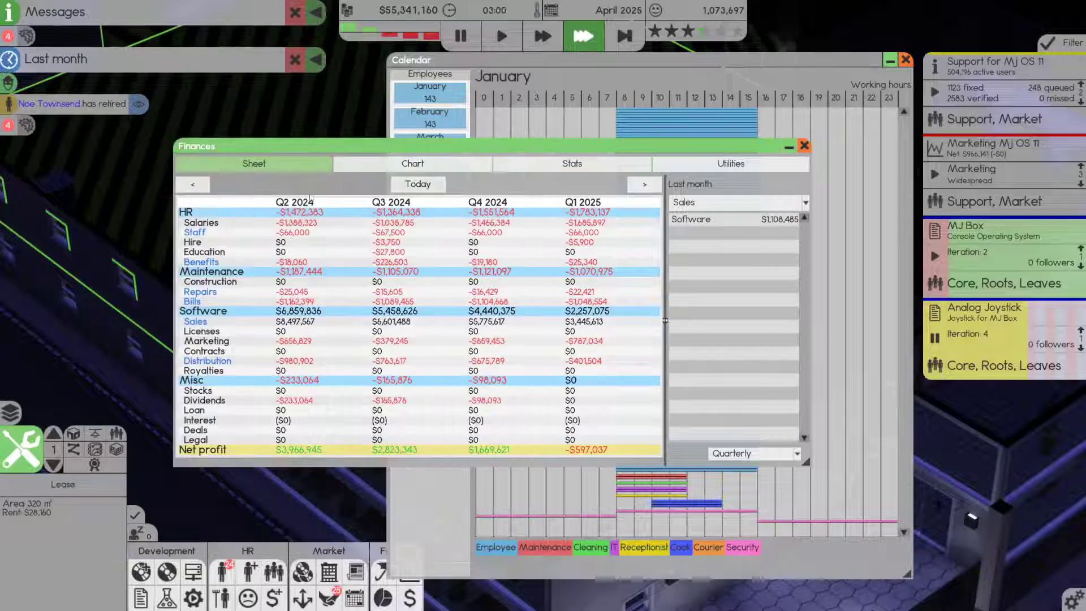
click(192, 185)
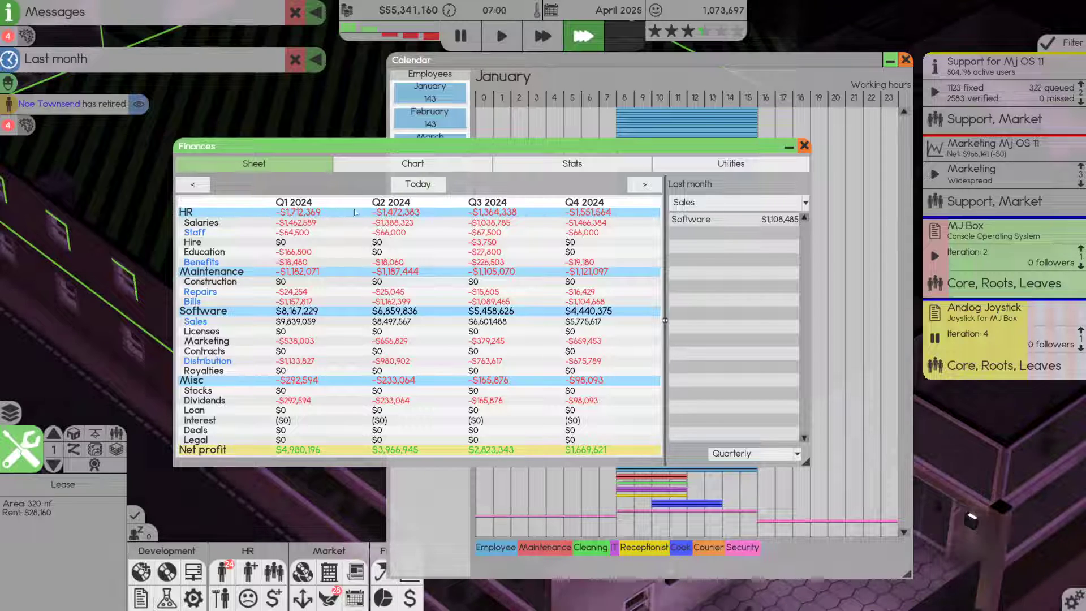
click(638, 185)
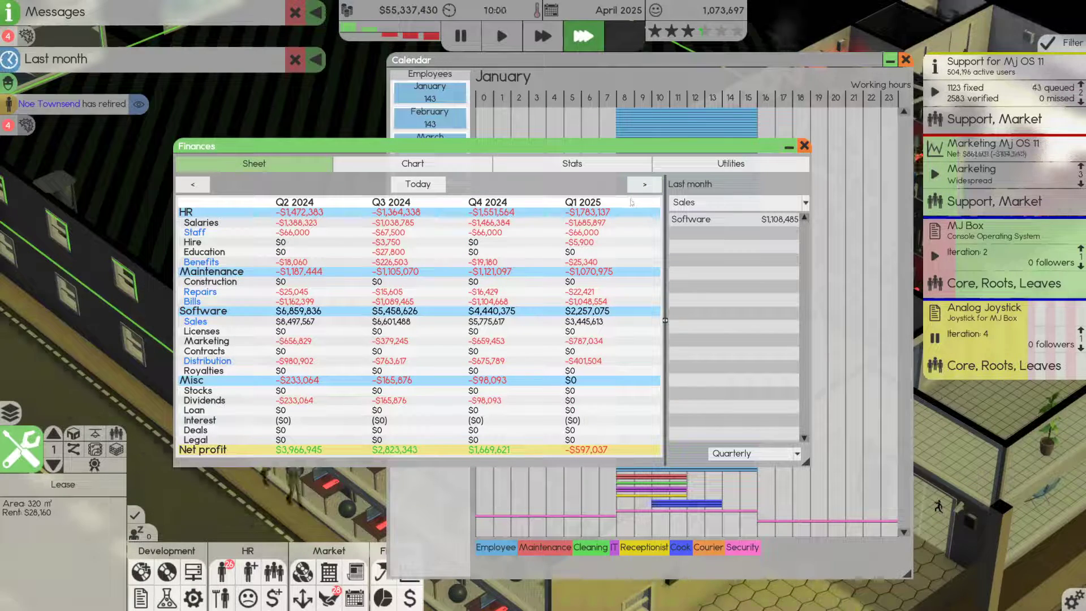
click(643, 185)
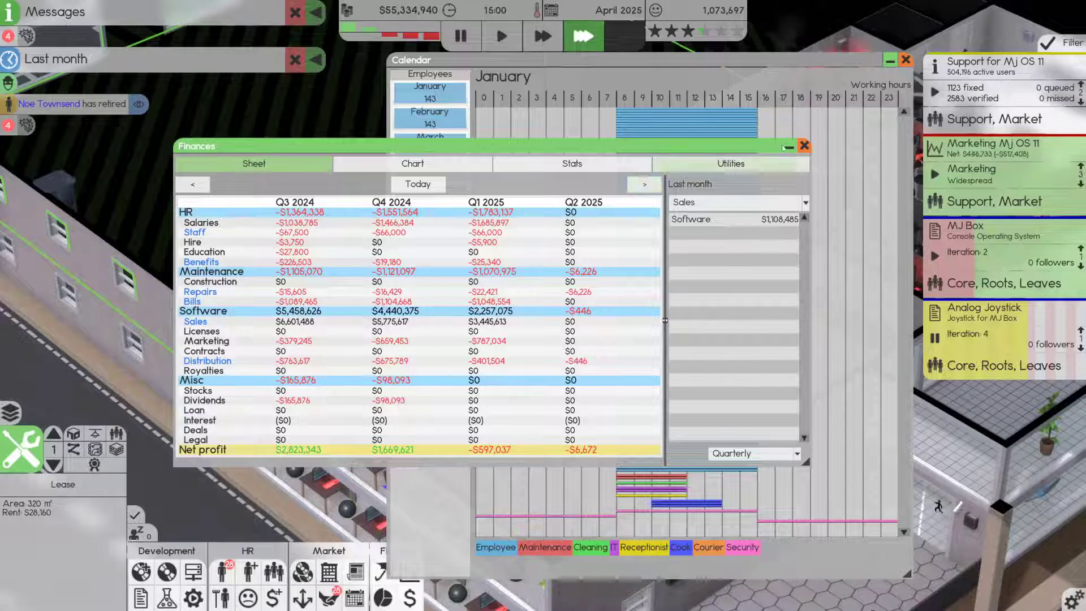
Close the calendar and finances windows
click(805, 140)
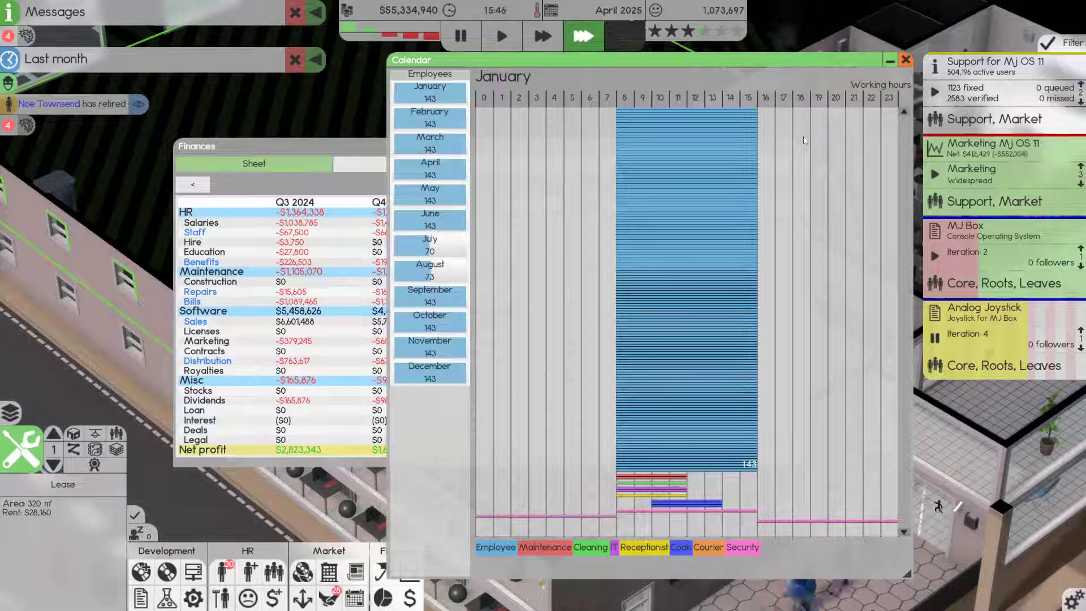
click(891, 47)
key(Escape)
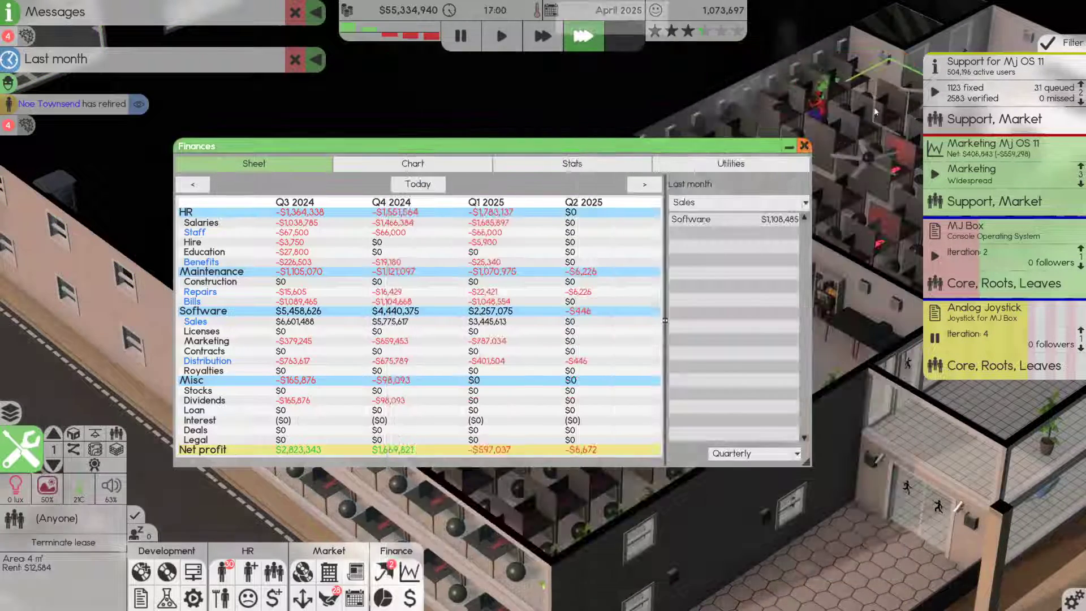
key(Escape)
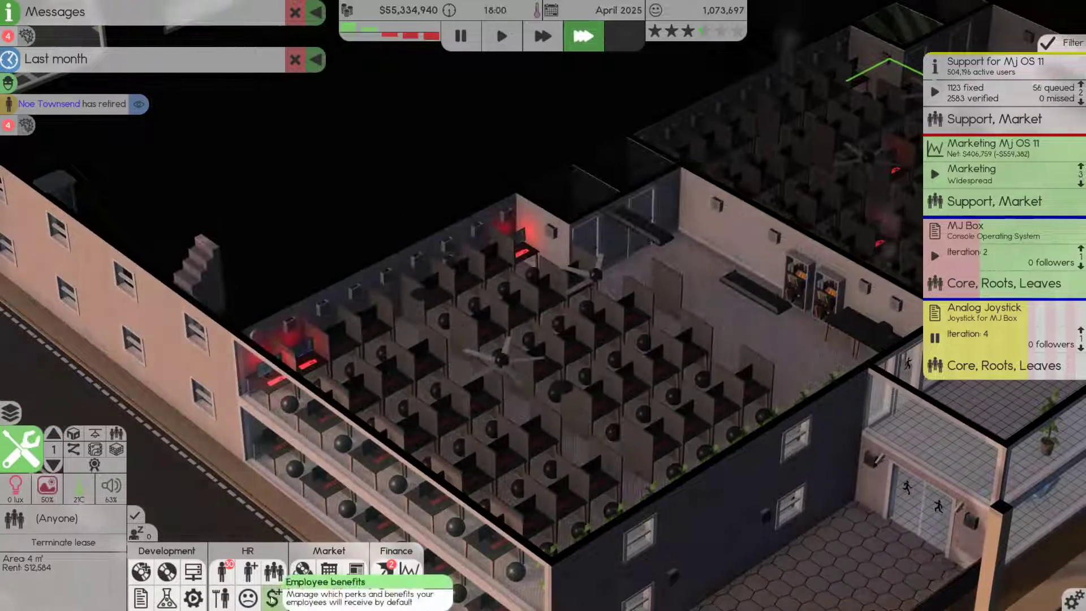
Select every employee in the staff list and bring up their education planner
click(247, 572)
click(346, 397)
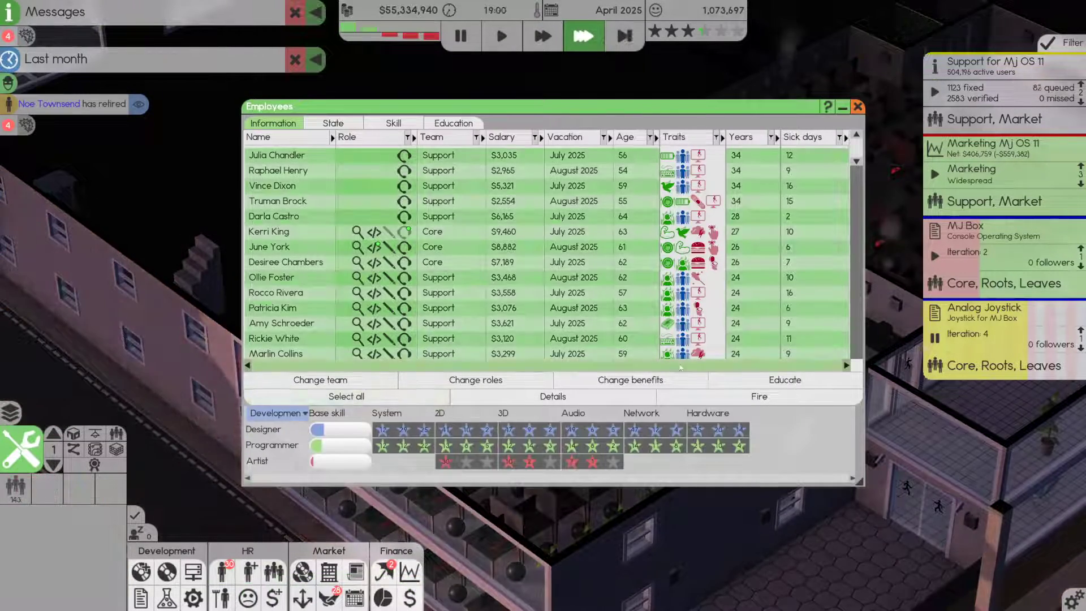
click(784, 379)
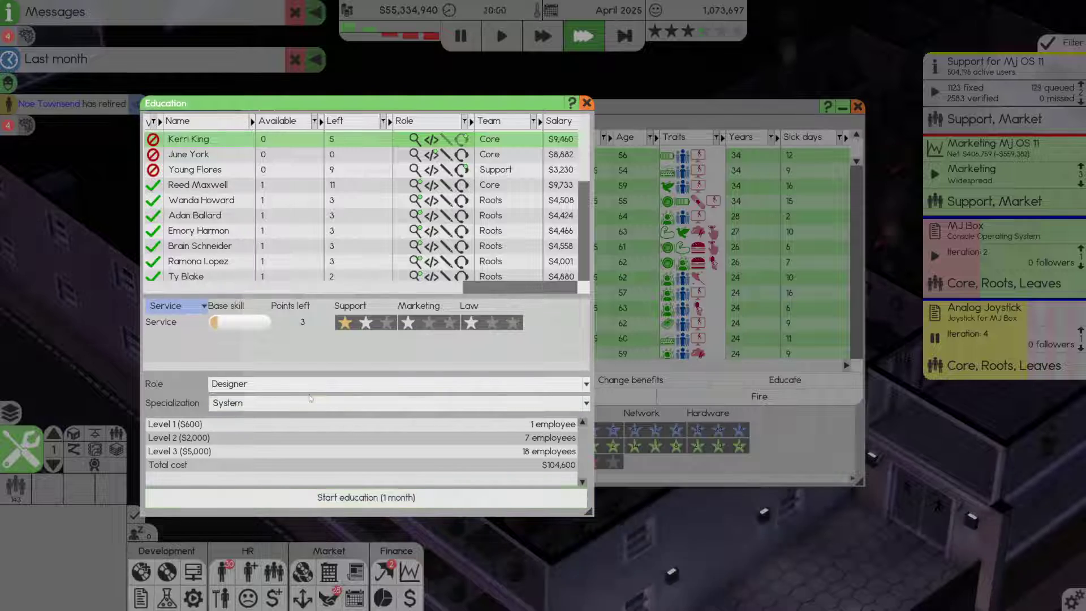
click(397, 402)
click(246, 509)
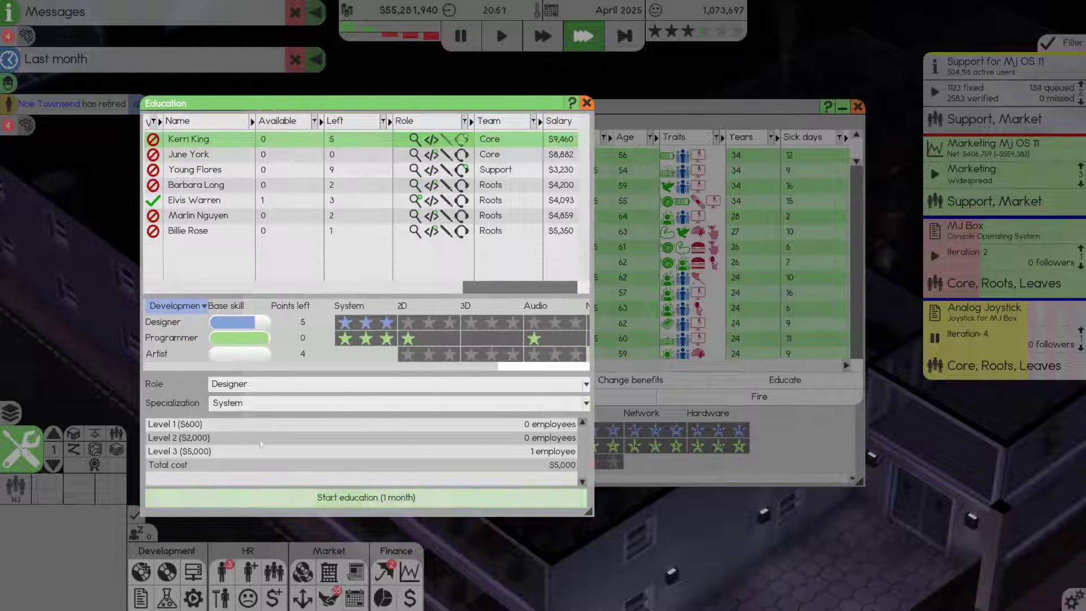
click(397, 402)
click(247, 488)
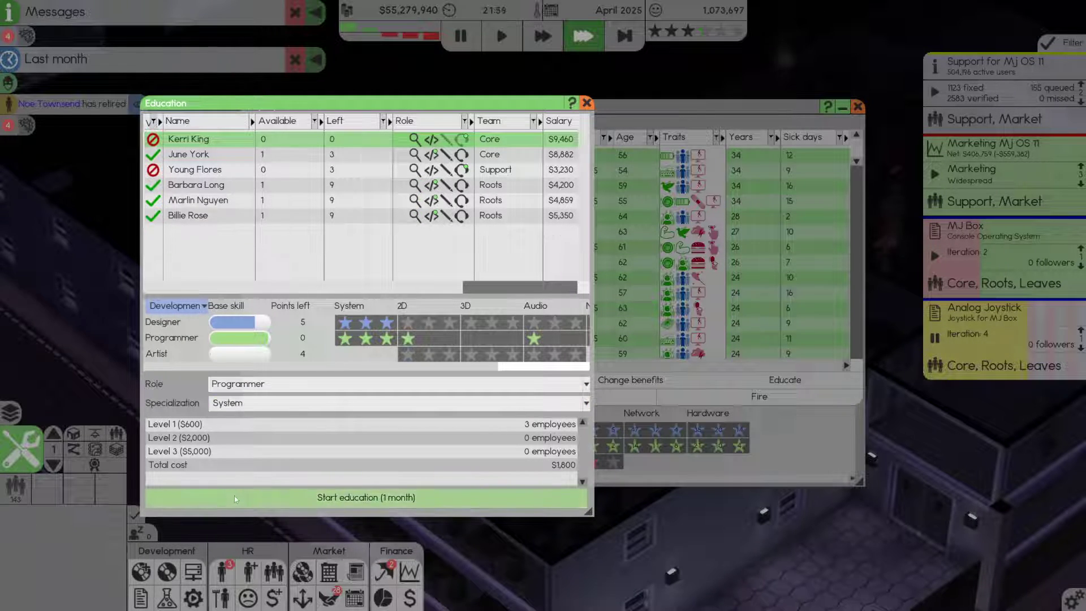
click(236, 498)
click(396, 402)
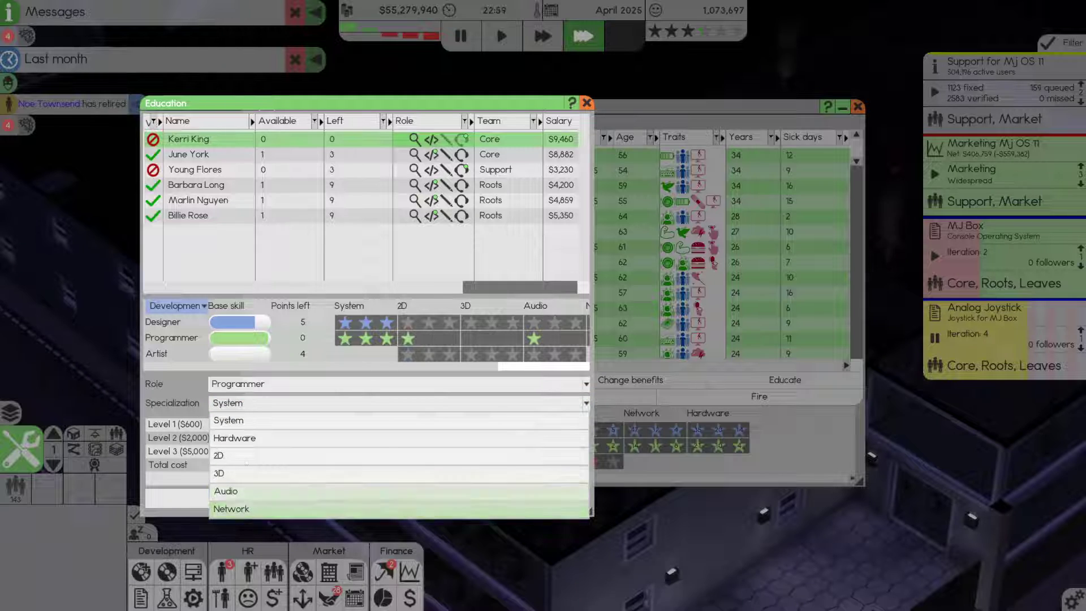
click(234, 438)
click(274, 497)
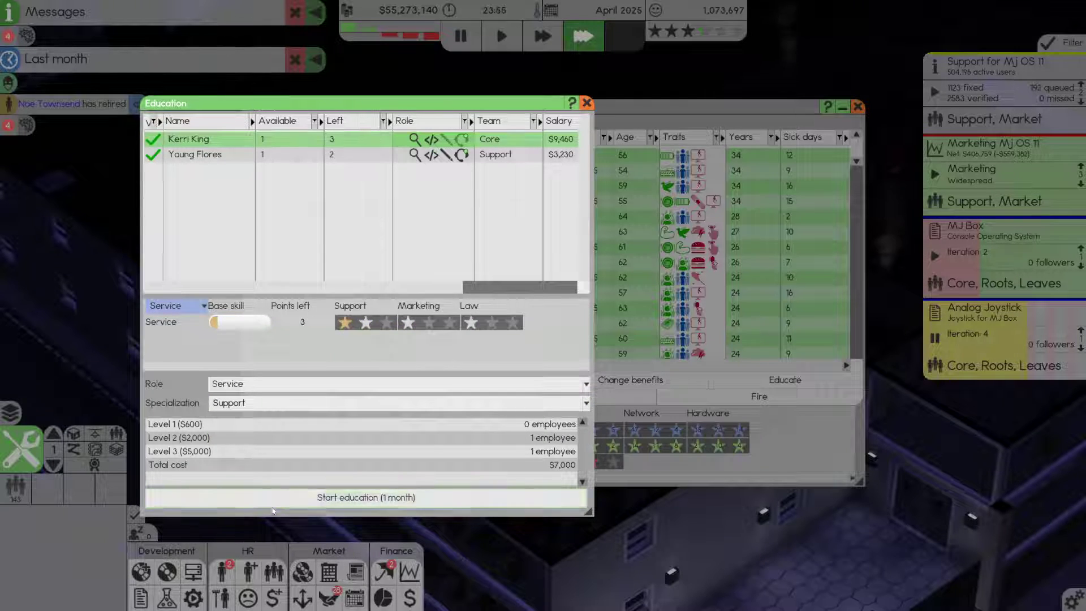
click(273, 500)
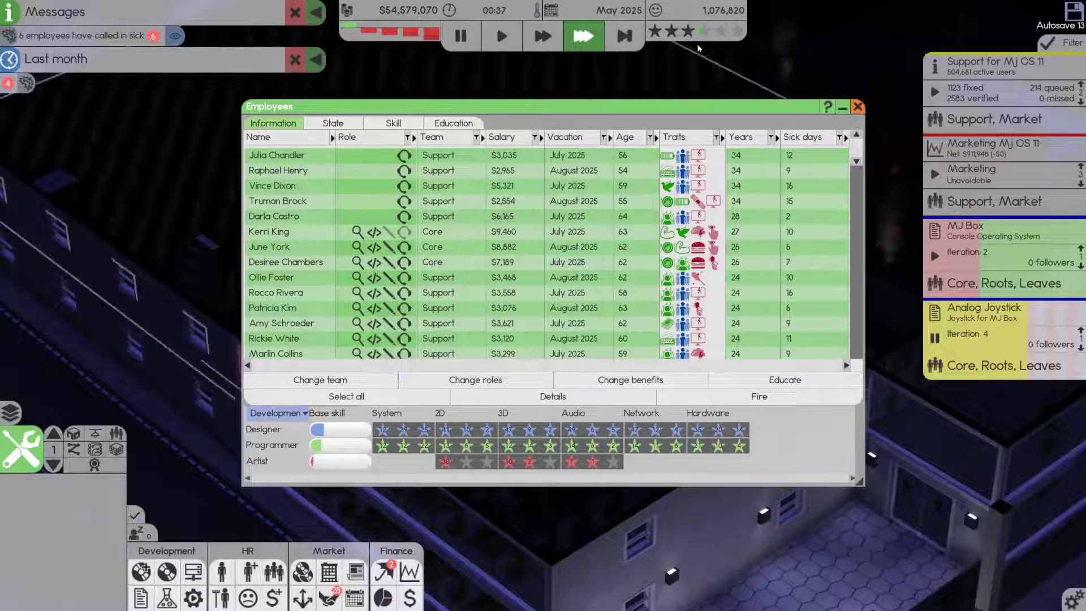
click(857, 106)
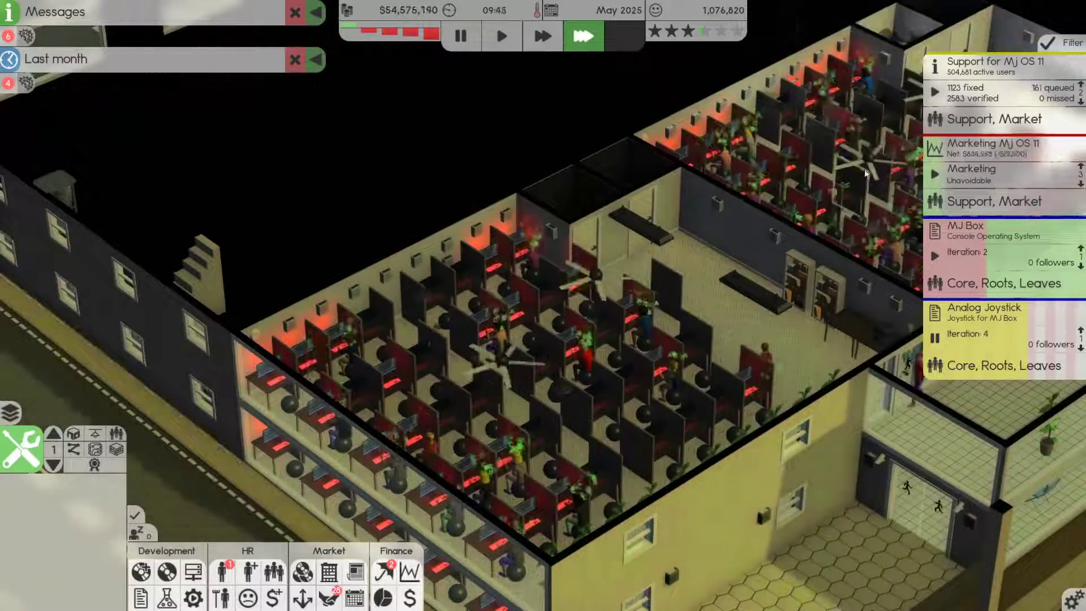
List the lead designer candidates for the MJ Box project
click(1002, 242)
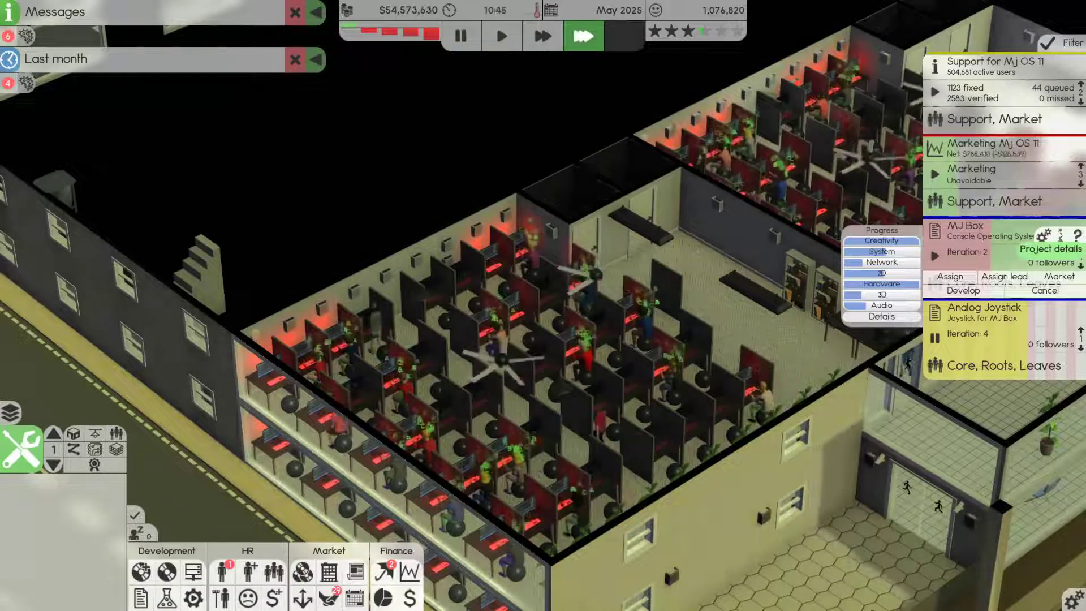
click(1004, 276)
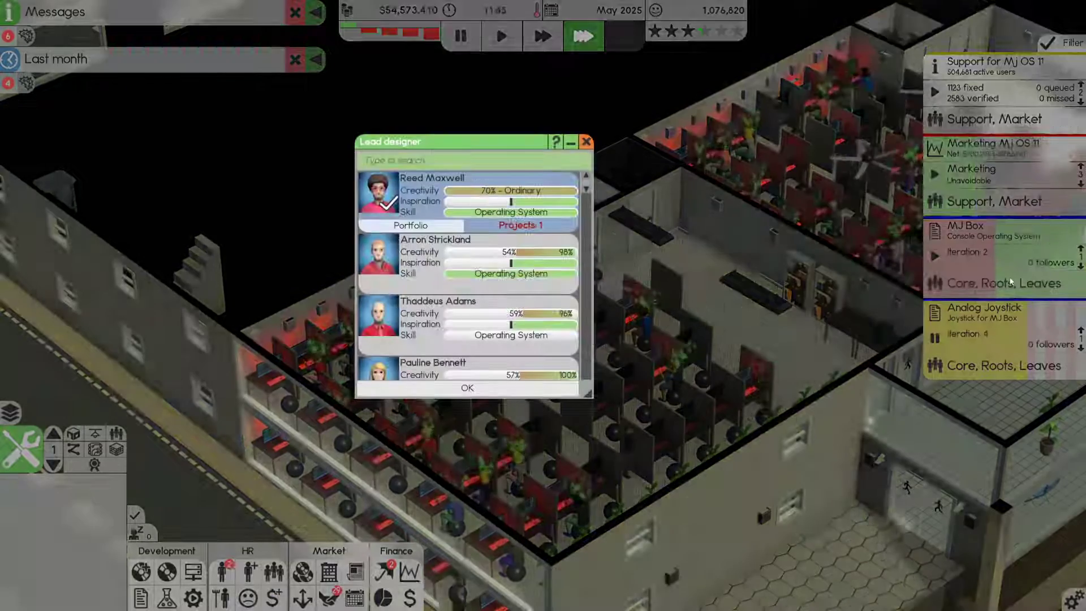
scroll(519, 297, down, 4)
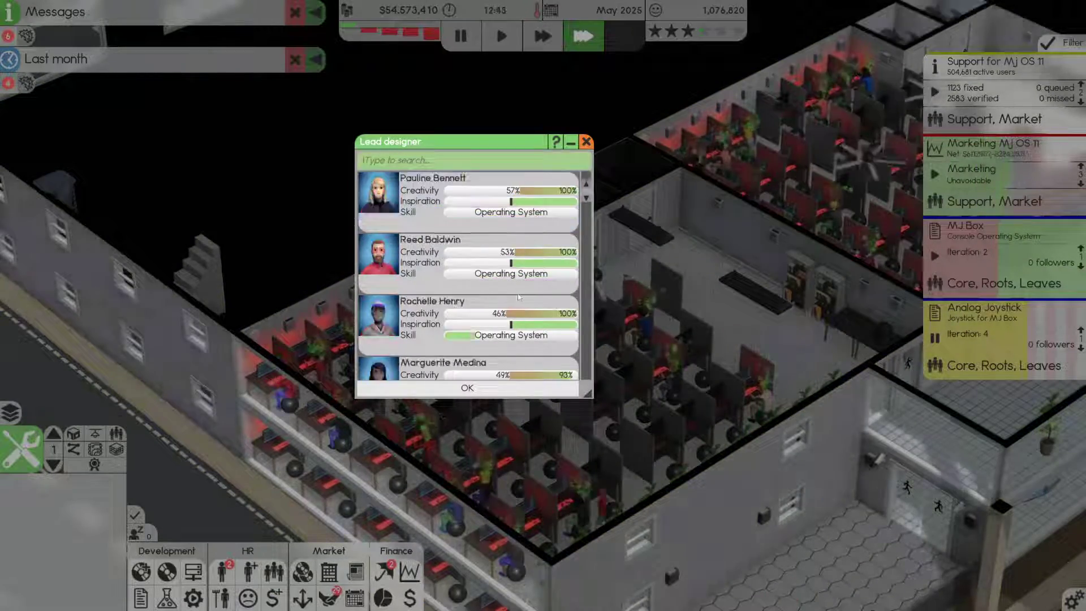
scroll(519, 297, down, 4)
scroll(519, 297, up, 8)
scroll(526, 288, down, 4)
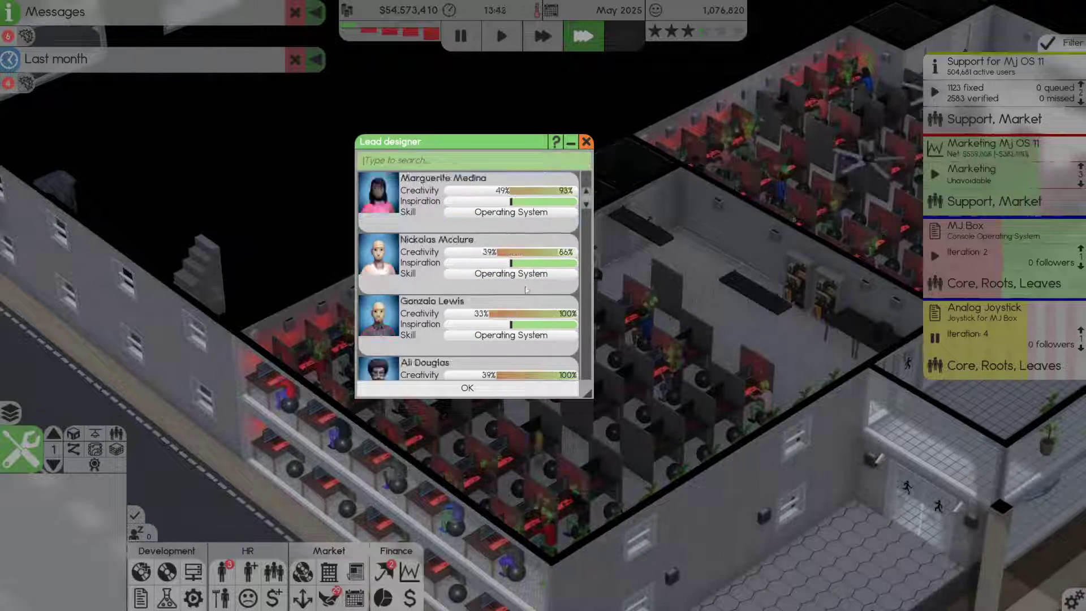
scroll(530, 292, down, 4)
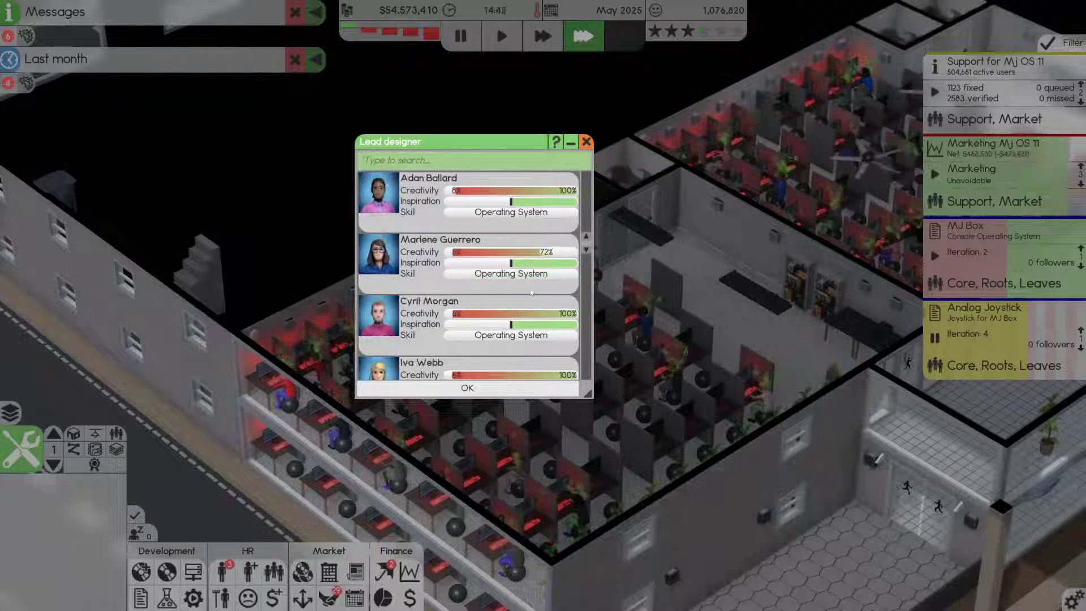
scroll(532, 290, down, 4)
scroll(532, 291, down, 4)
scroll(532, 290, down, 4)
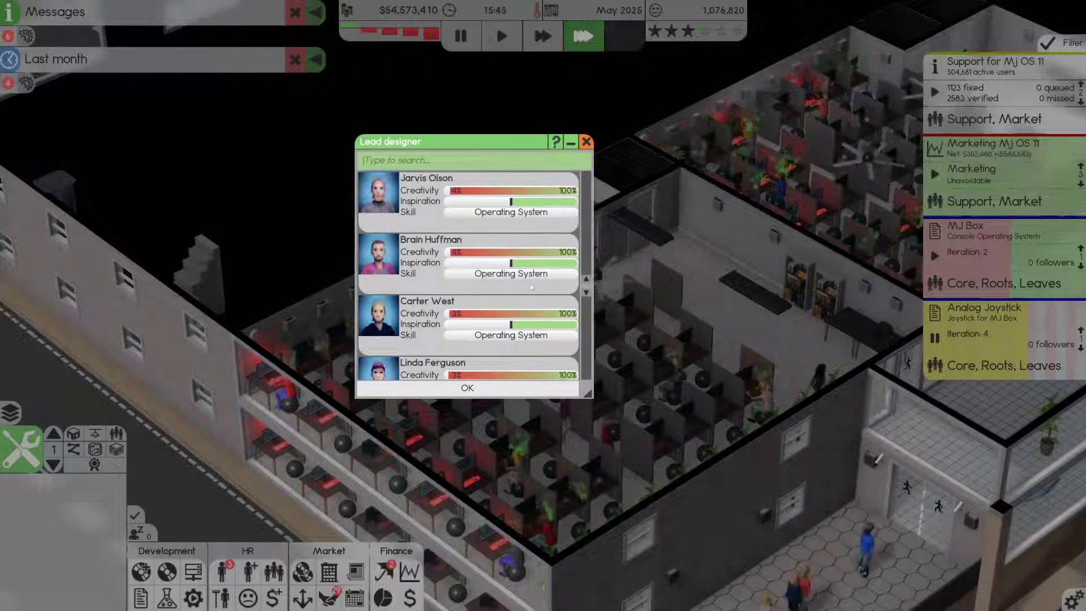
scroll(480, 315, down, 4)
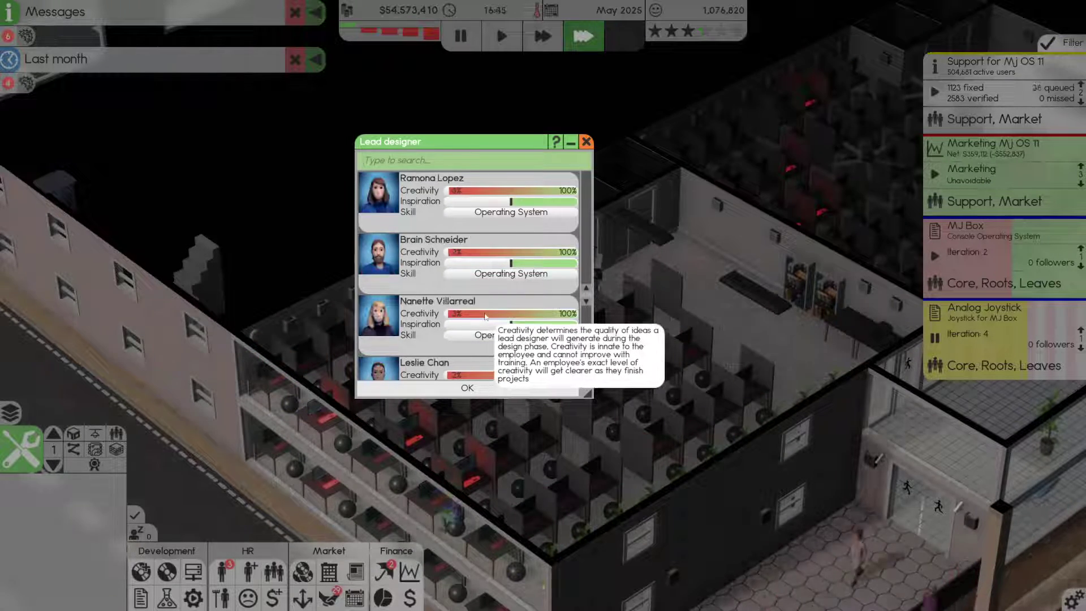
scroll(489, 314, down, 4)
scroll(489, 314, down, 4)
scroll(511, 308, down, 4)
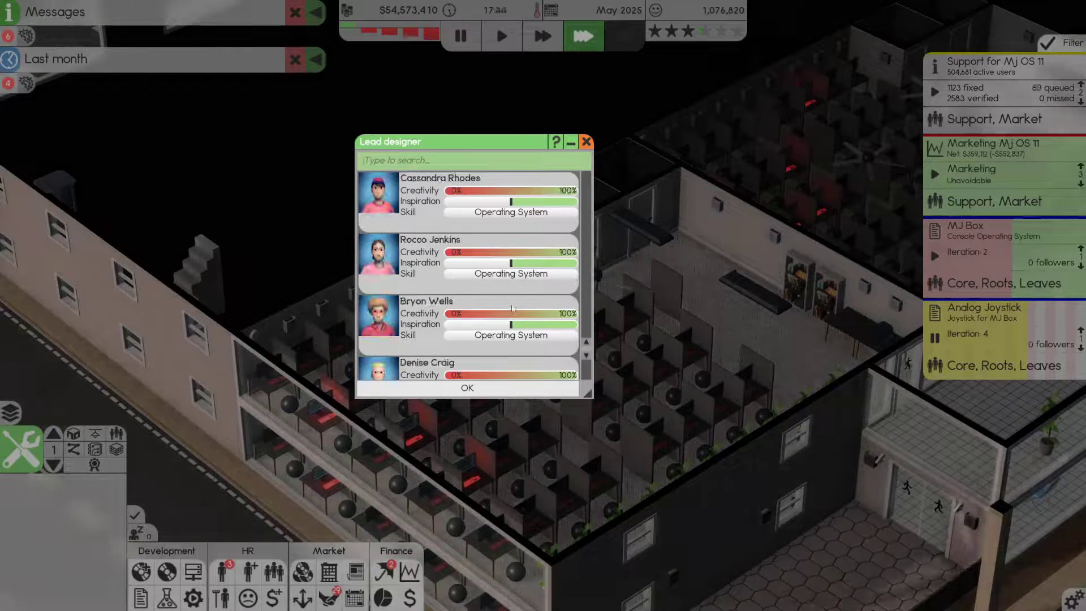
scroll(511, 307, down, 4)
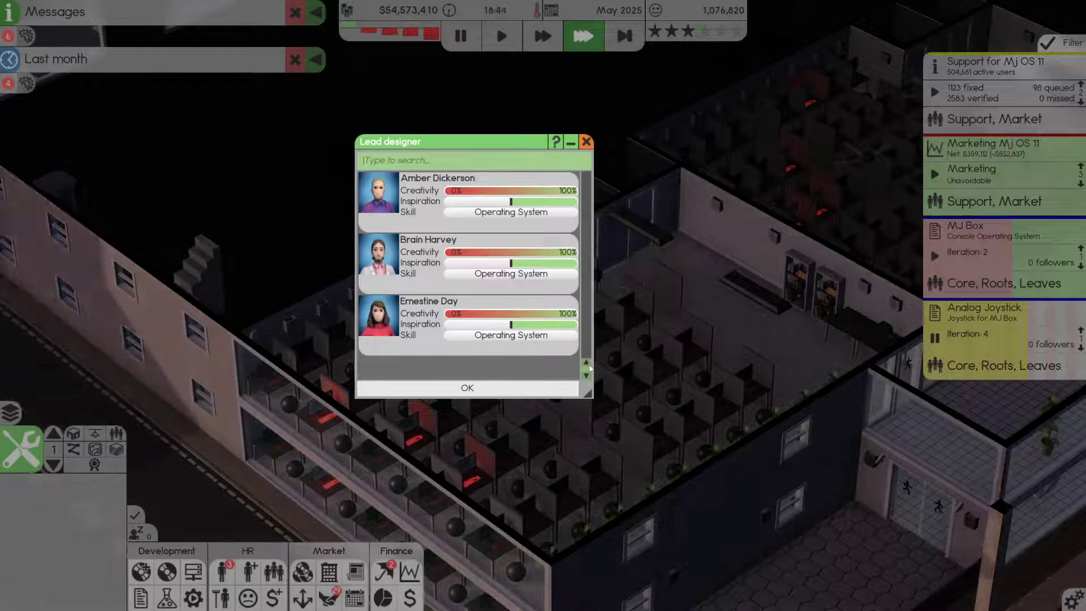
scroll(512, 307, up, 10)
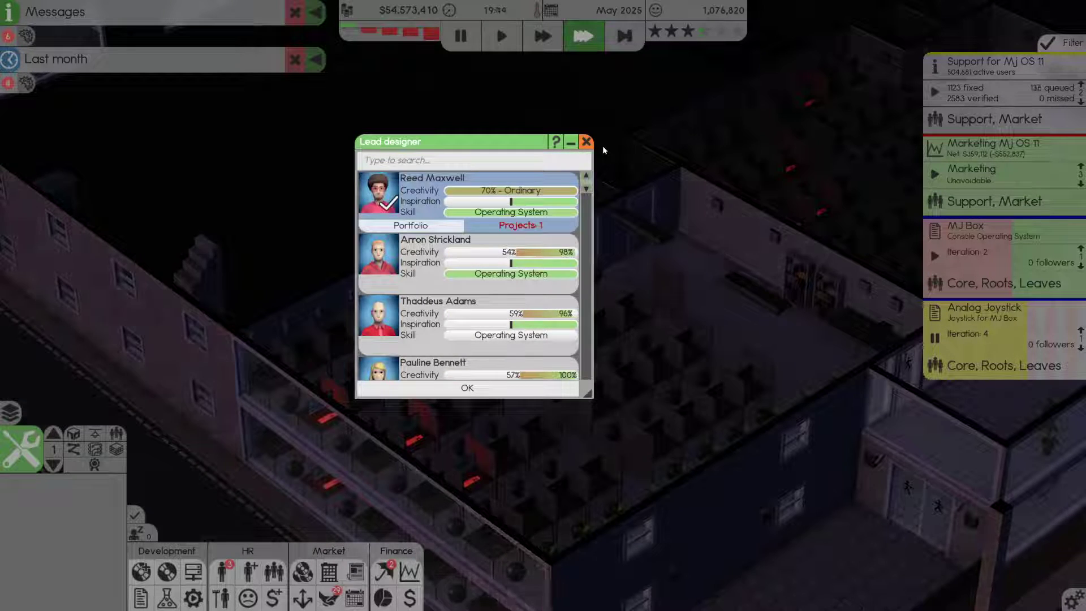
Dismiss the lead designer list and order 1,440 printed copies of out-of-stock MJ OS 10
key(Escape)
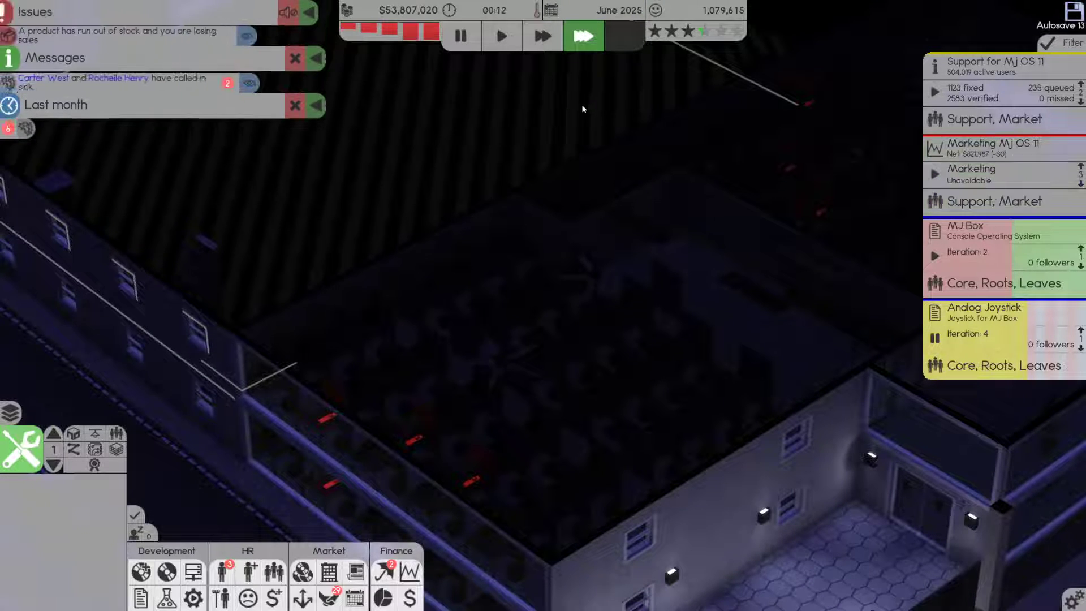
click(252, 38)
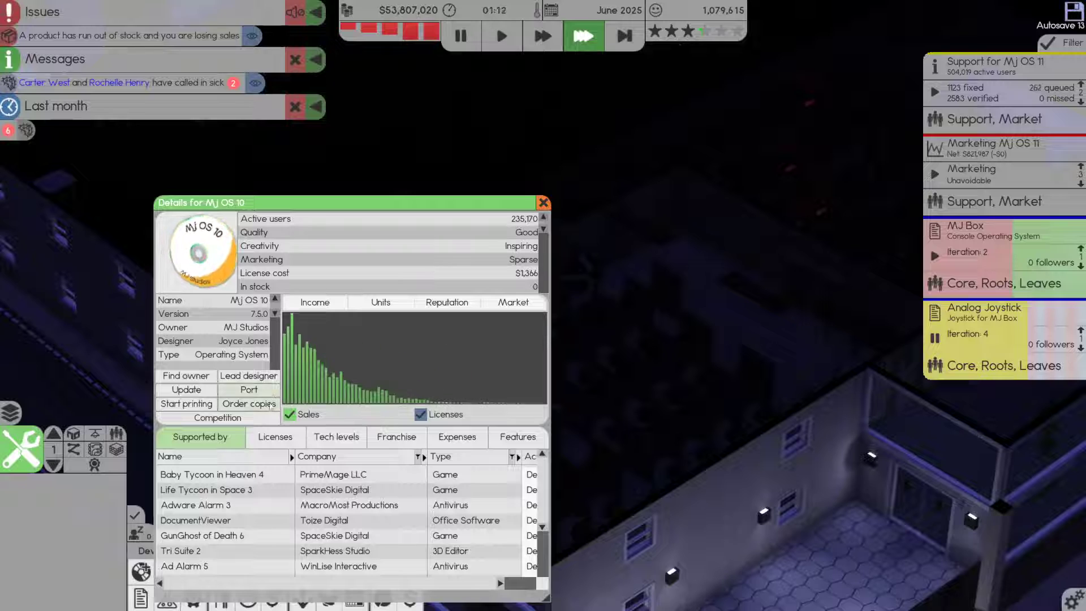
click(249, 404)
text(144)
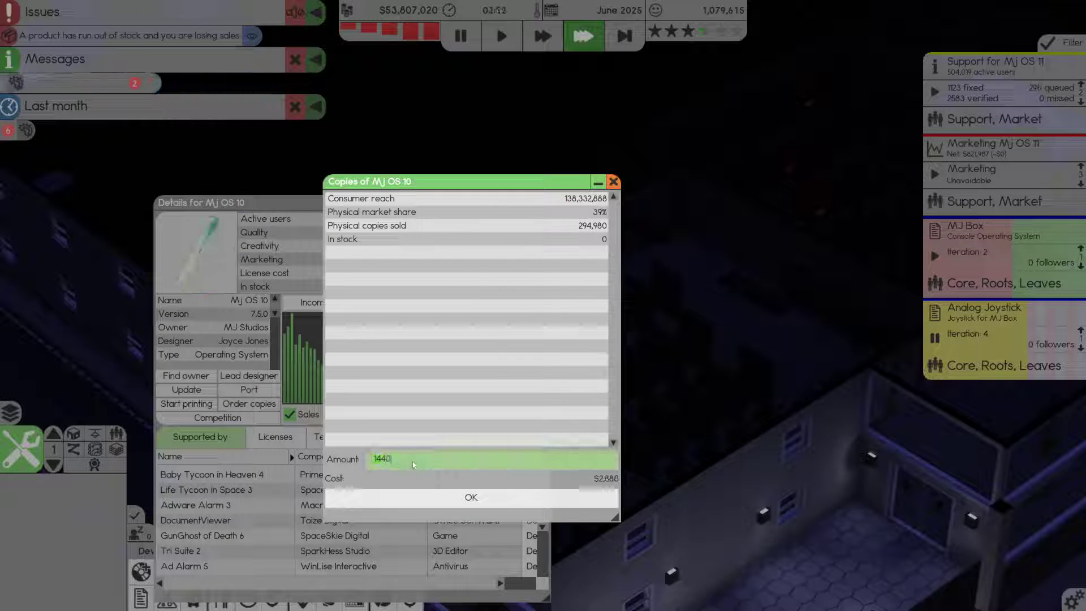
text(000)
click(470, 497)
drag(686, 263, 576, 233)
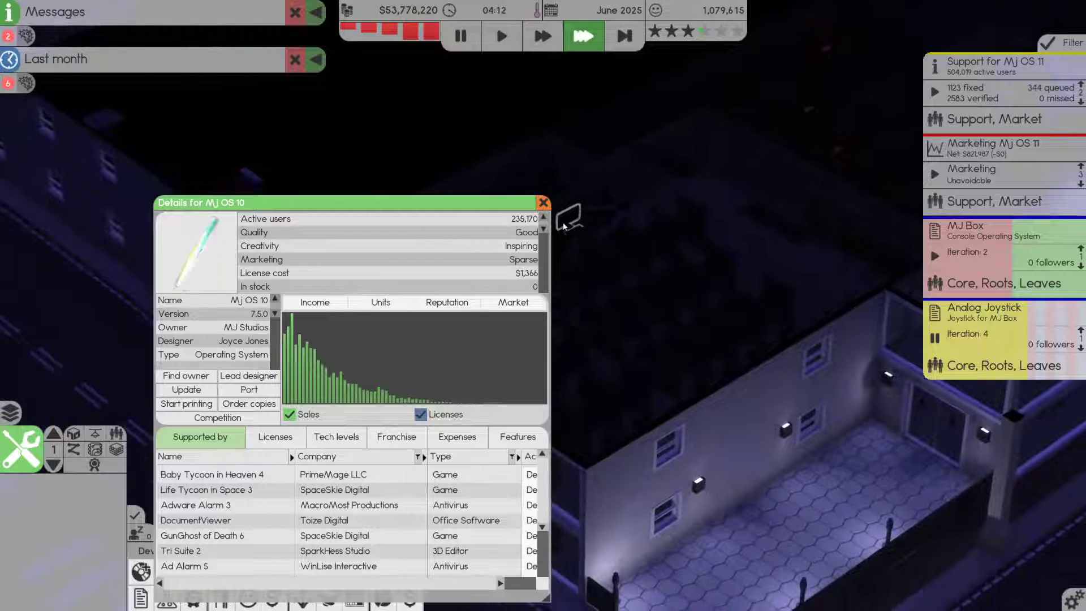
Review MJ OS 11's competition chart from its details, then return to the releases list
click(543, 203)
click(995, 66)
click(192, 571)
click(222, 230)
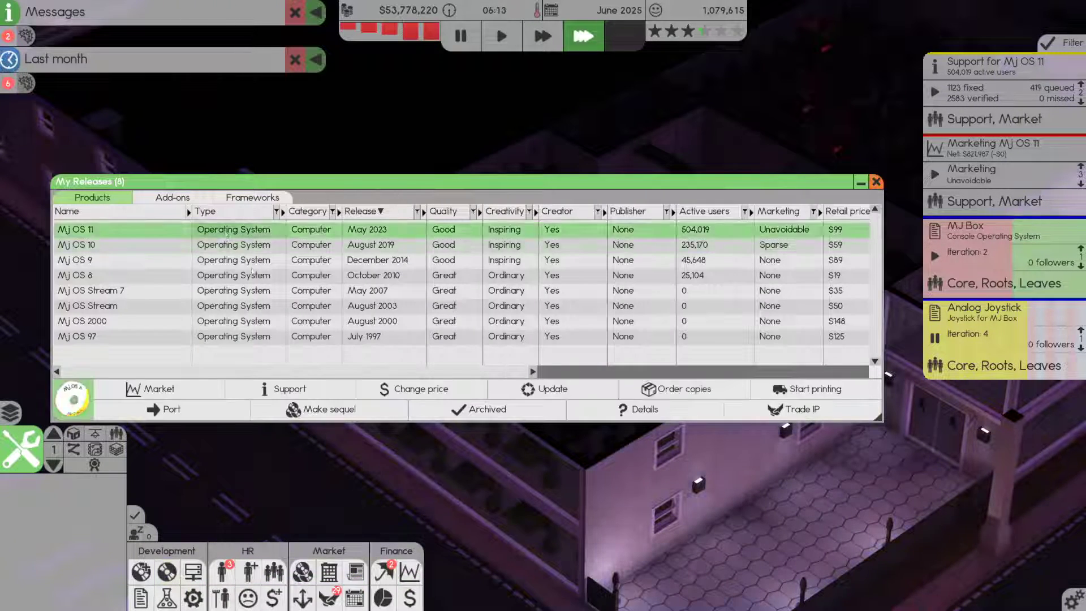
click(644, 410)
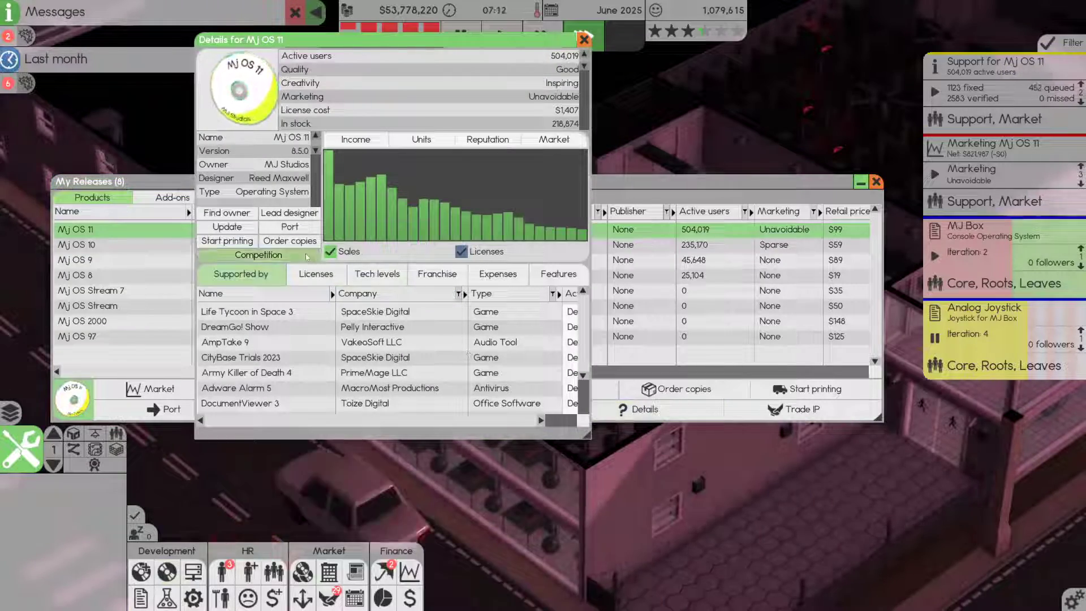
click(258, 255)
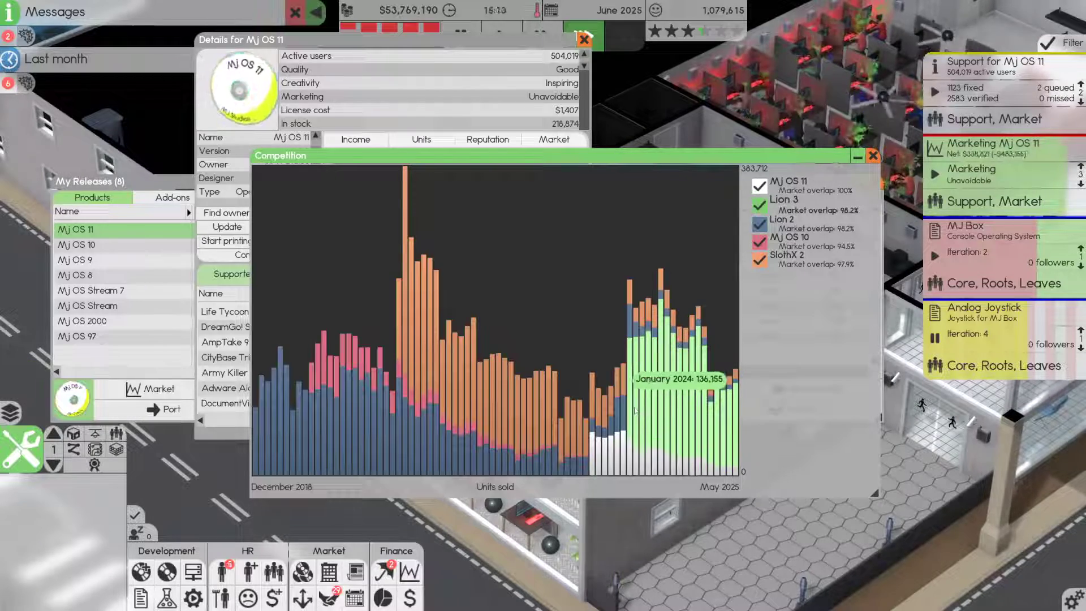
click(873, 155)
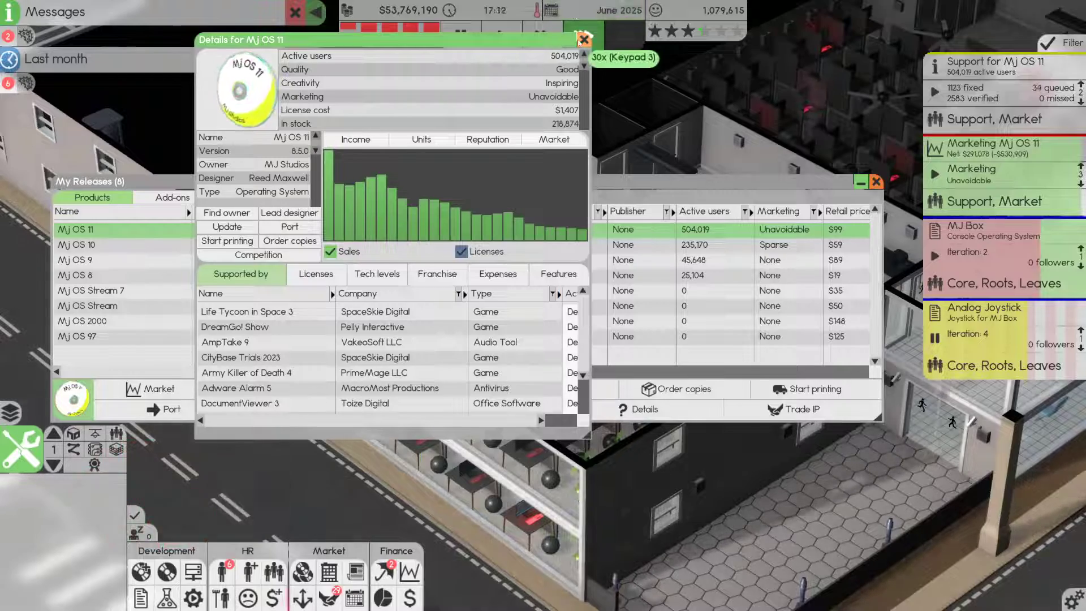
click(584, 39)
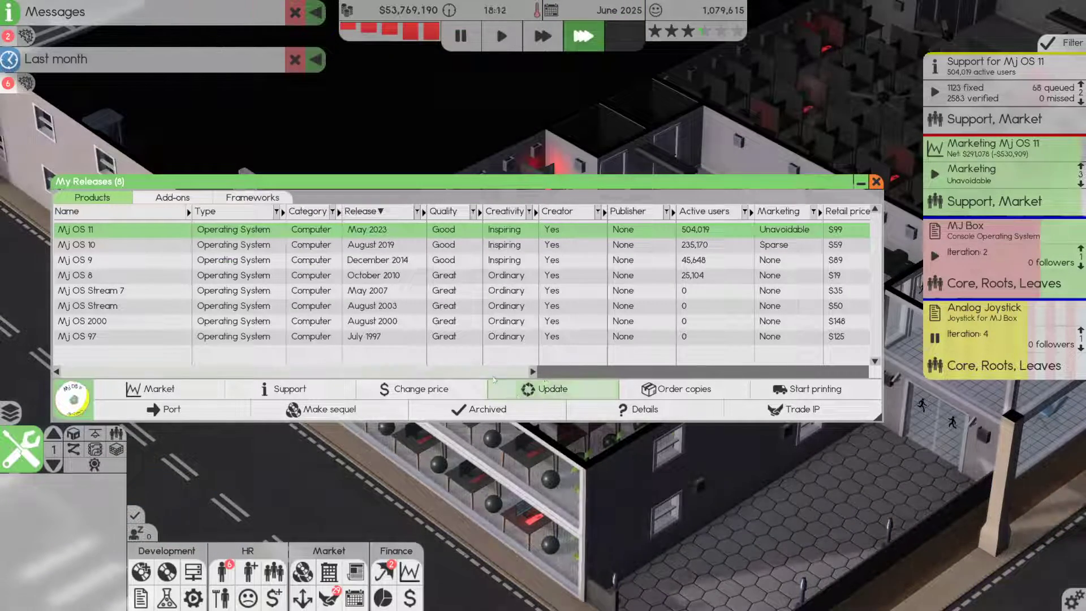
drag(495, 372, 621, 374)
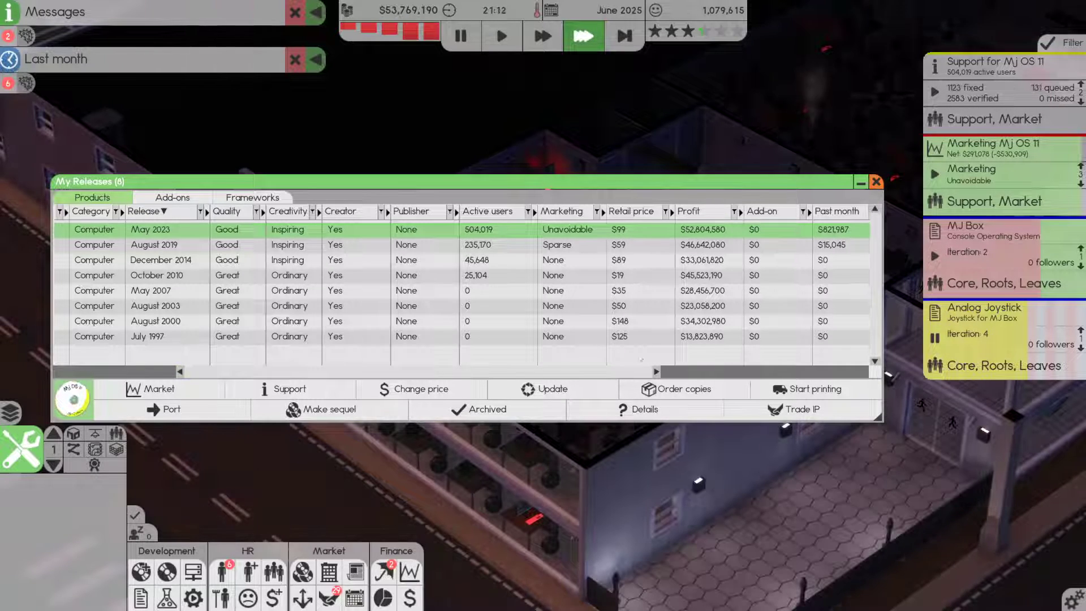
drag(488, 372, 652, 365)
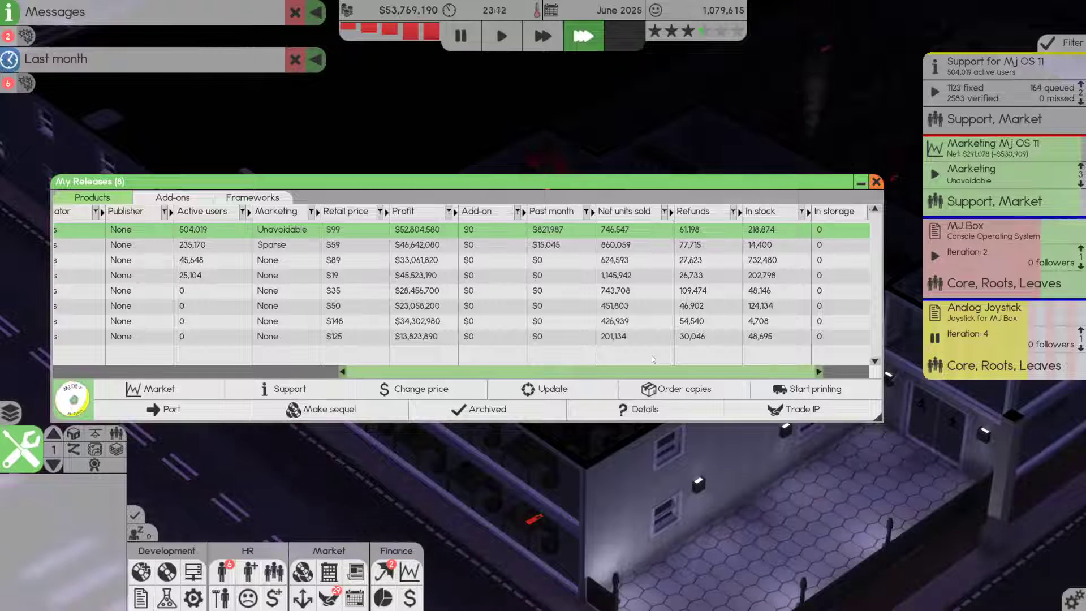
scroll(651, 358, up, 2)
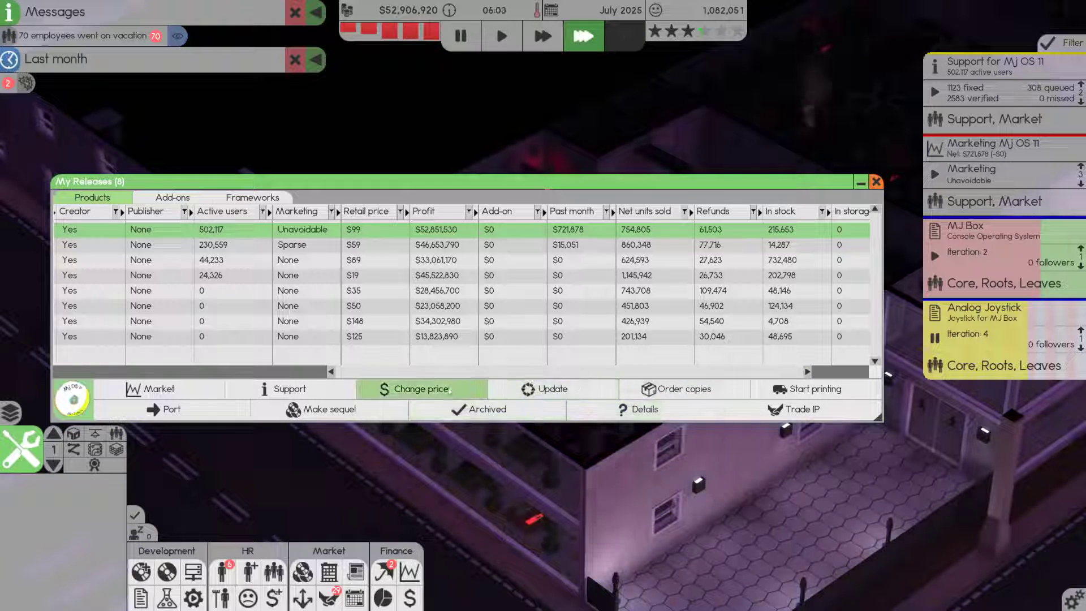
Reprice MJ OS 11 to $59, then to $39, keeping $39, and clear the selection
click(415, 389)
text(59)
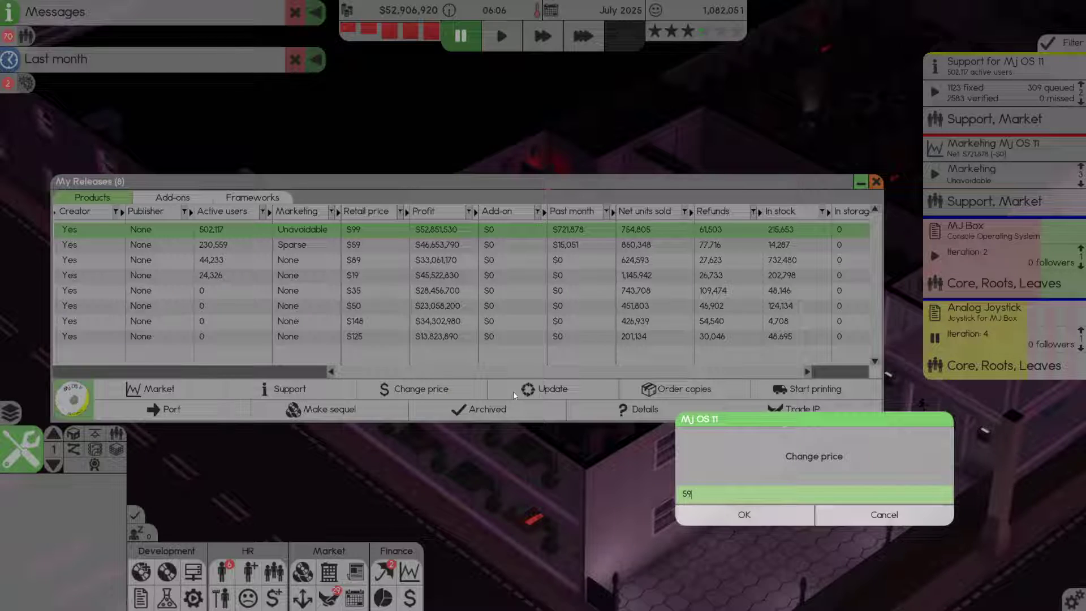
key(Return)
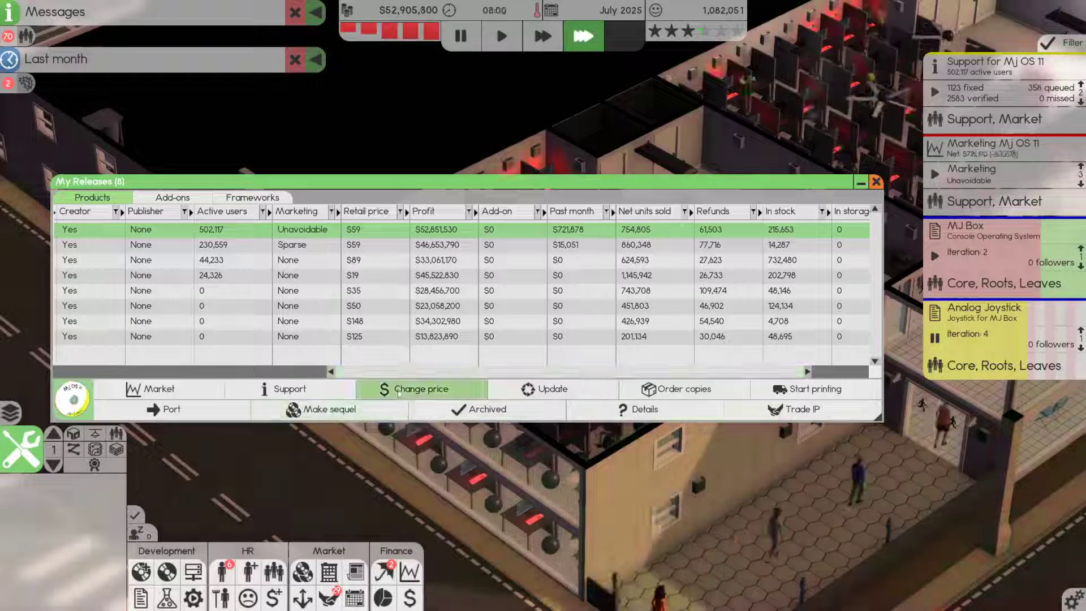
click(415, 389)
text(39)
key(Return)
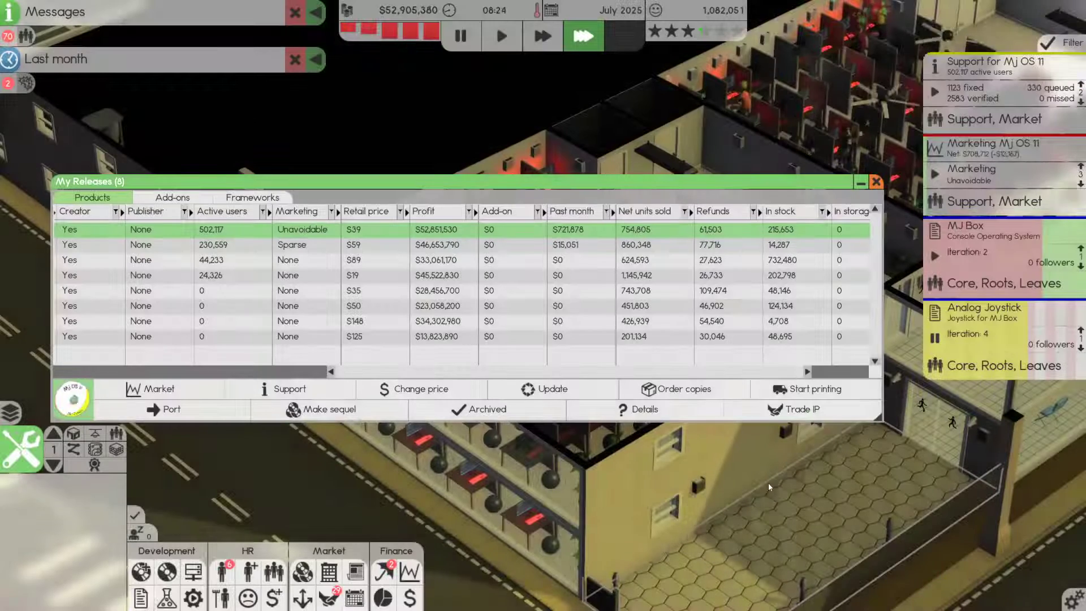
click(444, 391)
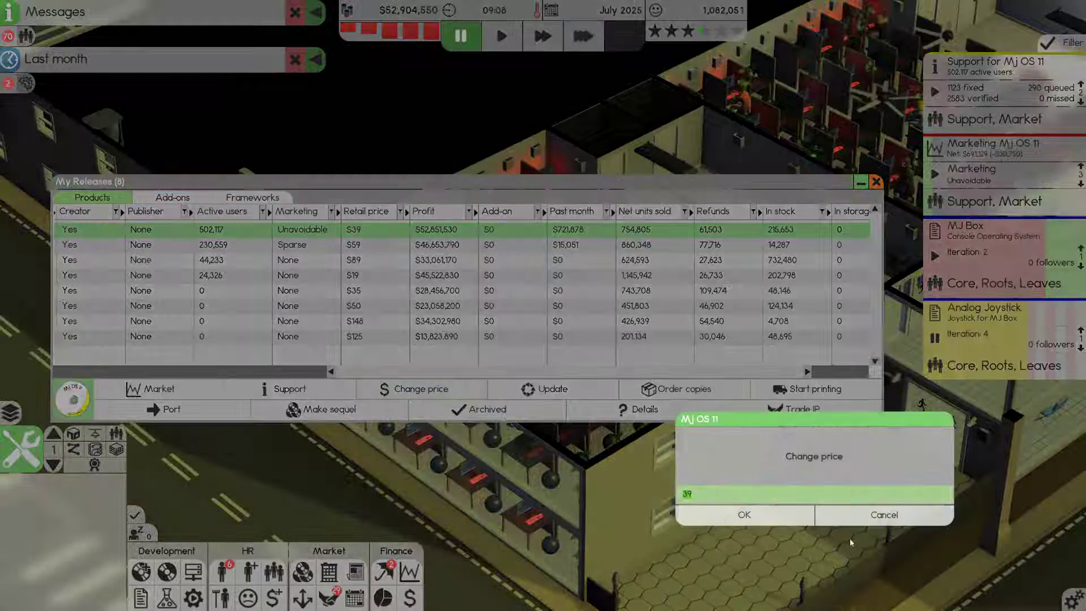
click(883, 514)
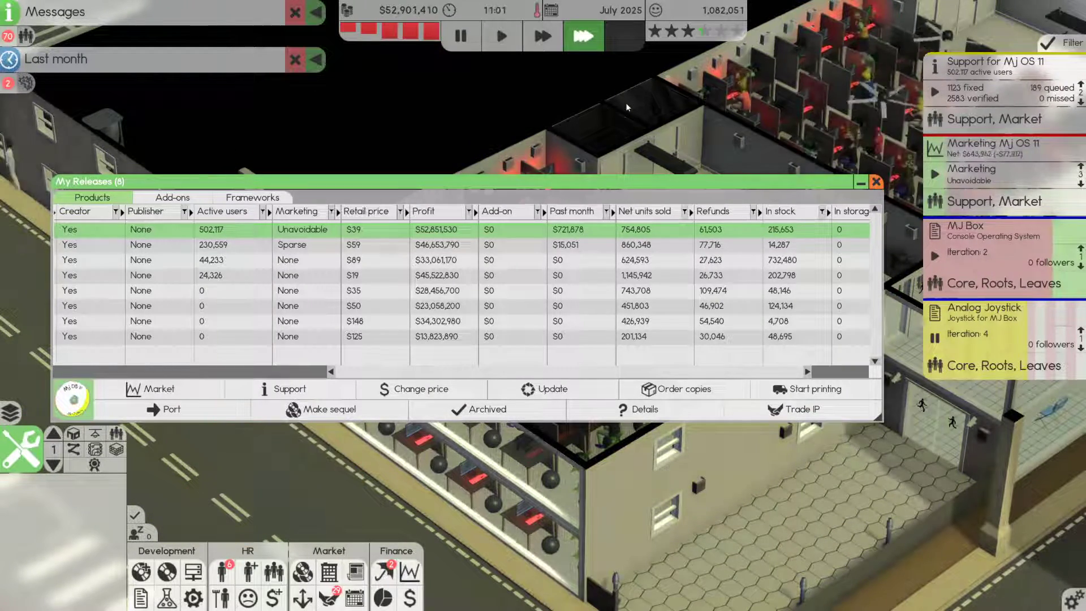
scroll(467, 288, up, 5)
click(167, 571)
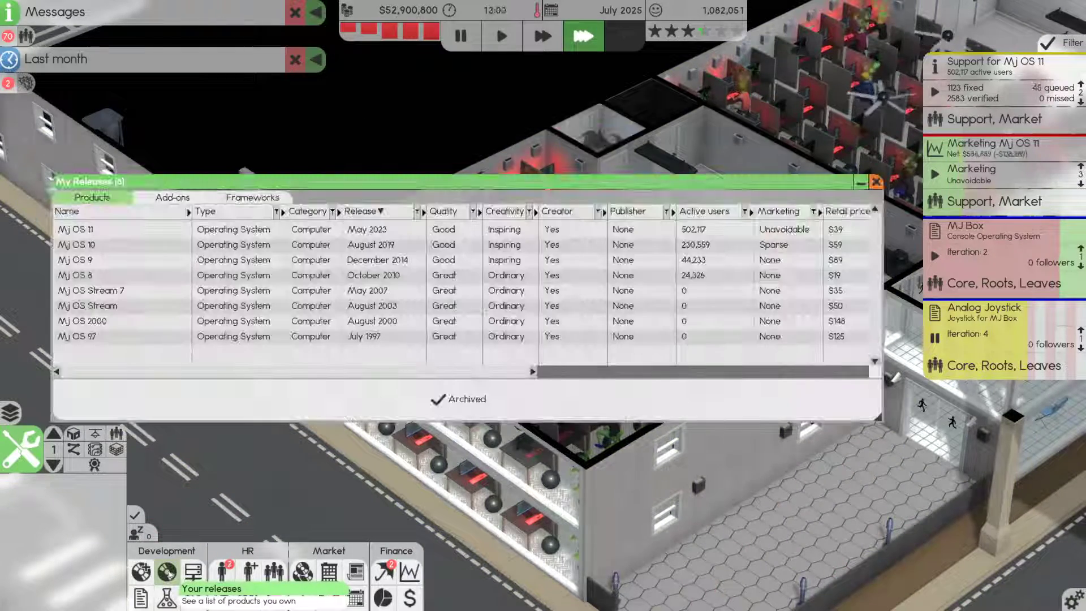
Close the releases list and select all employees for education
click(875, 183)
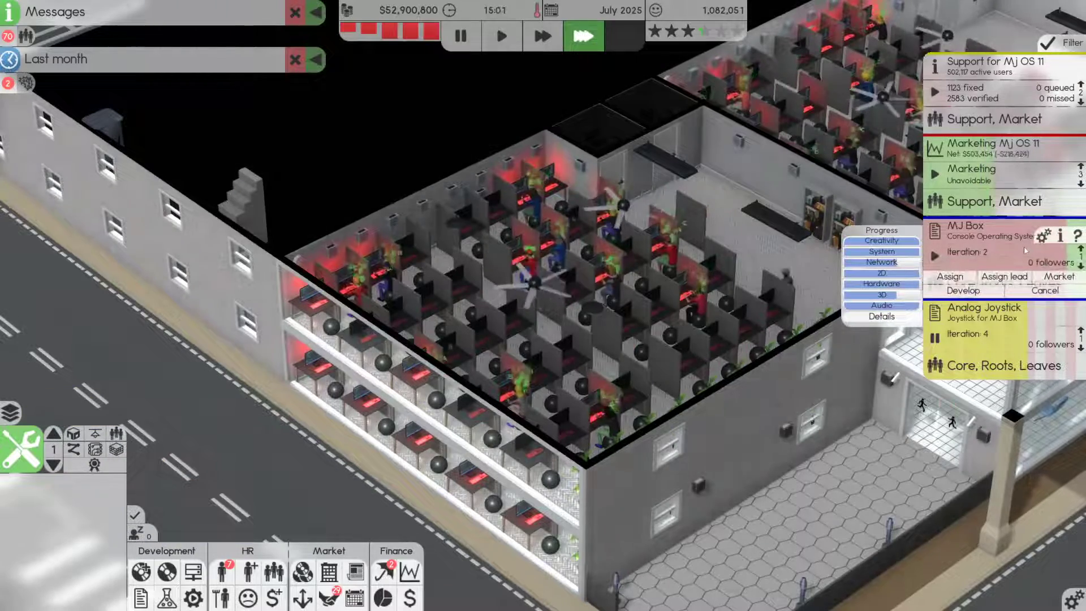
mouse_move(1005, 252)
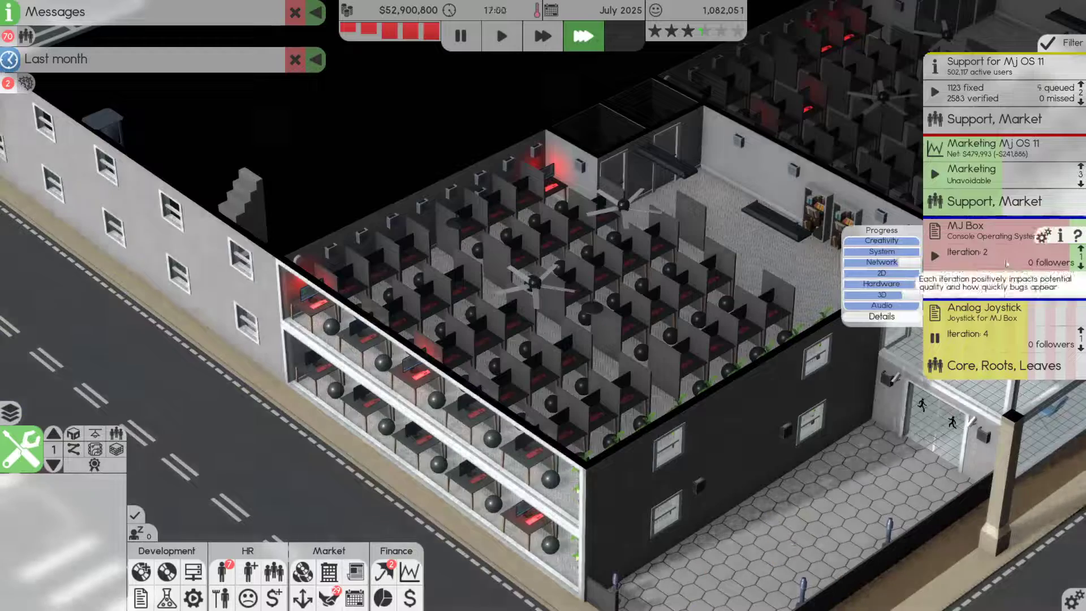
click(247, 570)
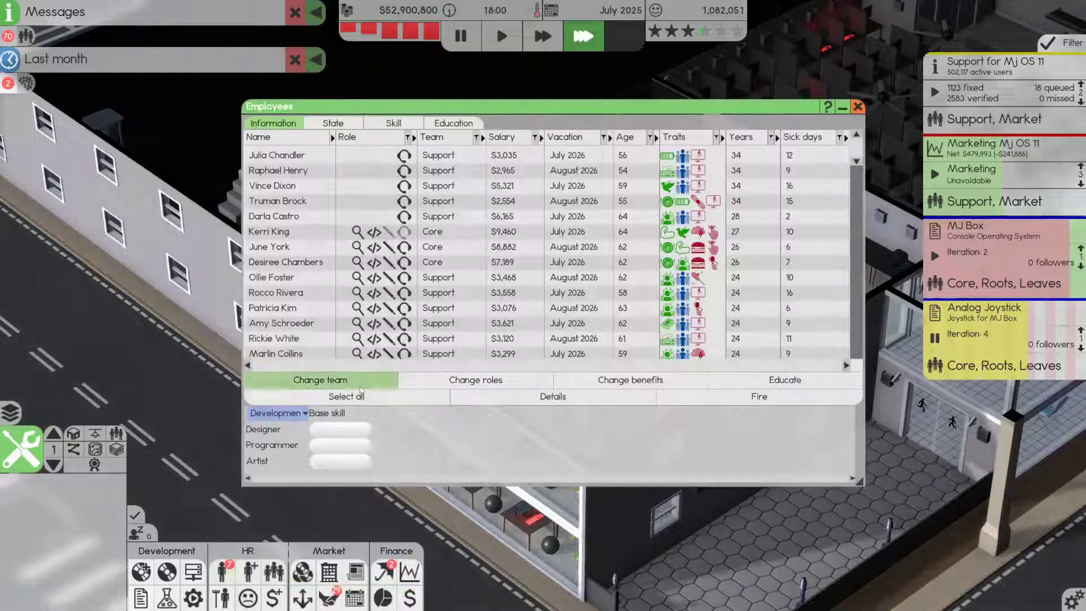
click(315, 414)
click(783, 382)
Start role and specialization training courses for the staff, then close the employee list
click(397, 402)
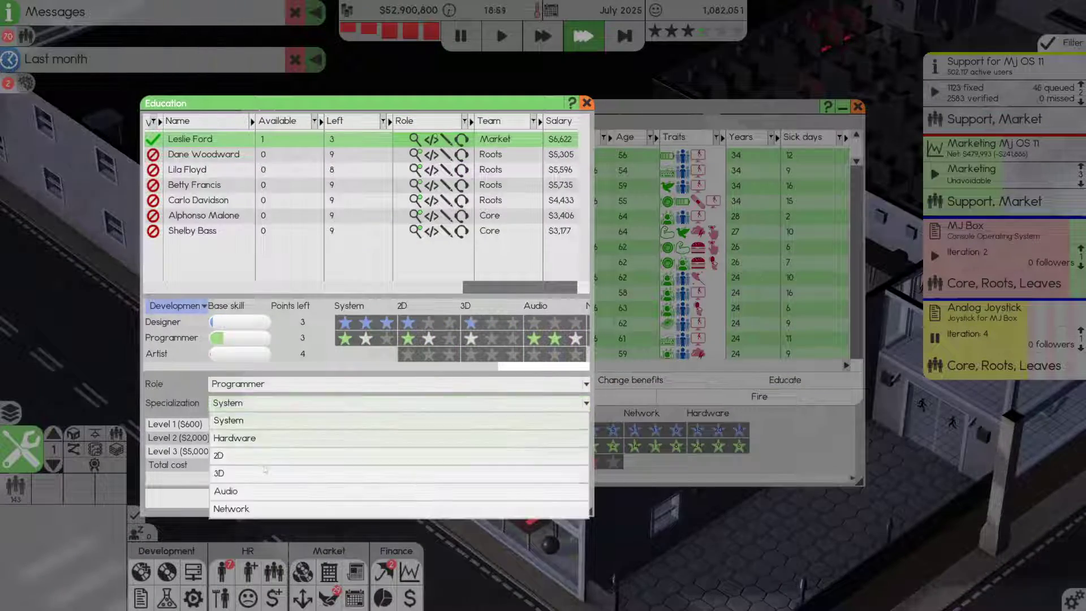
click(255, 509)
click(244, 497)
click(397, 402)
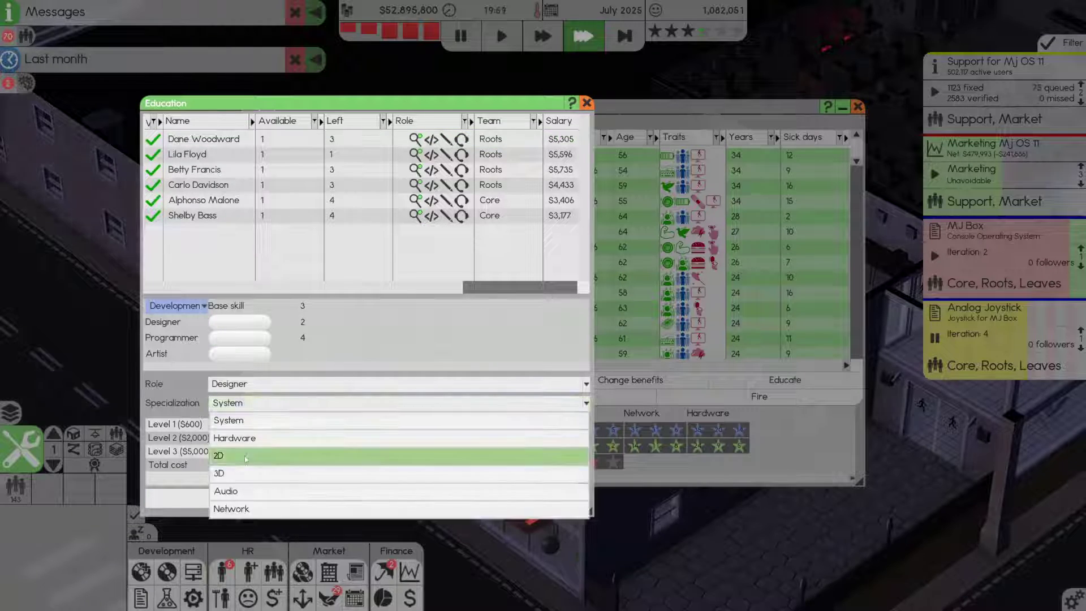
click(246, 501)
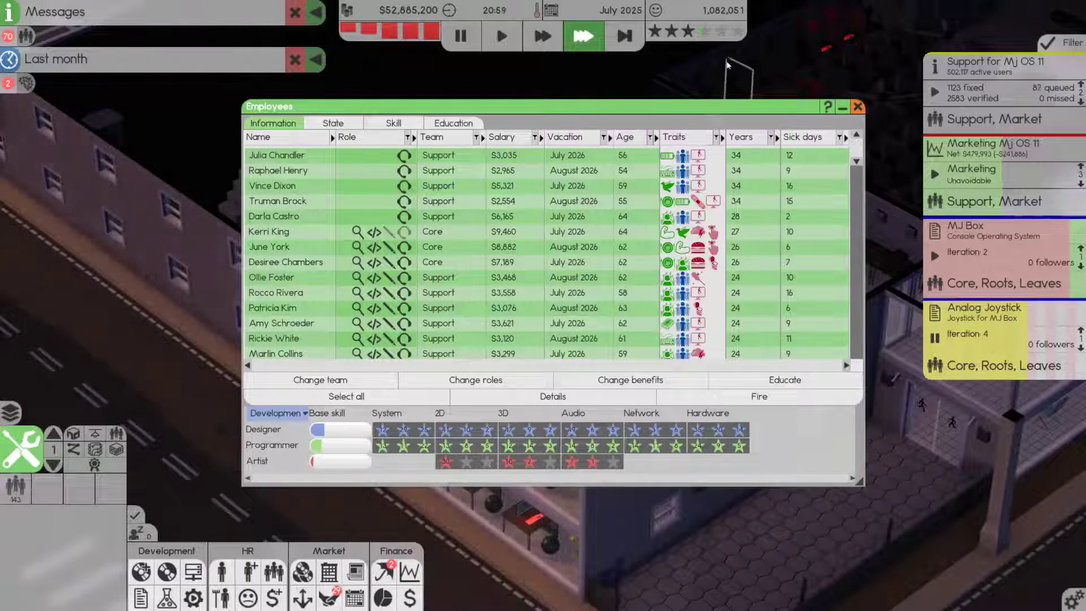
click(859, 106)
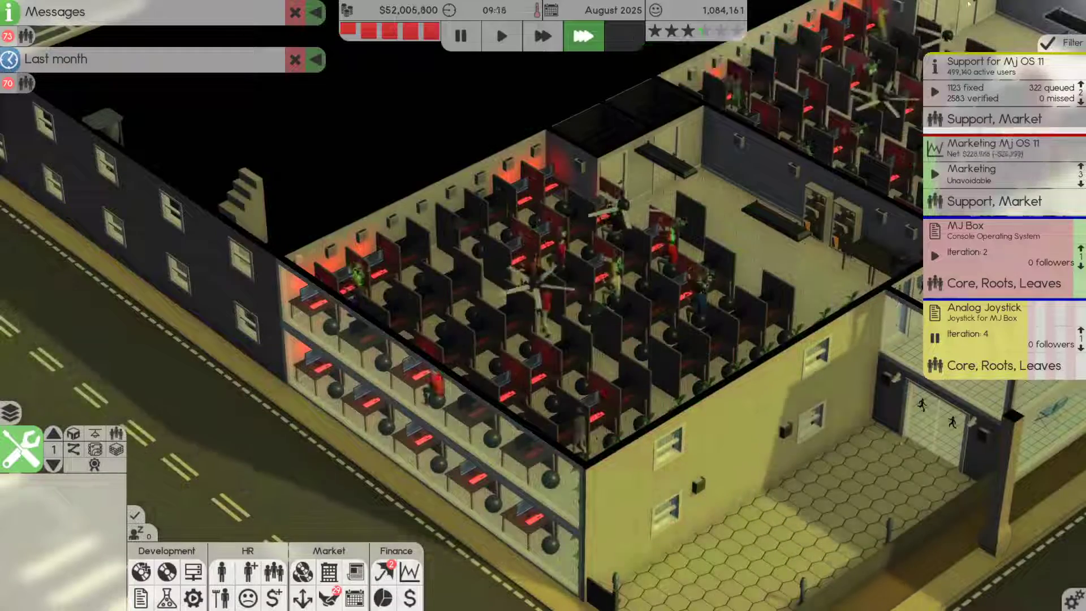
Update Mj OS 11 with Audio raised to 2023 and finish the 8.6.0 release
click(1003, 119)
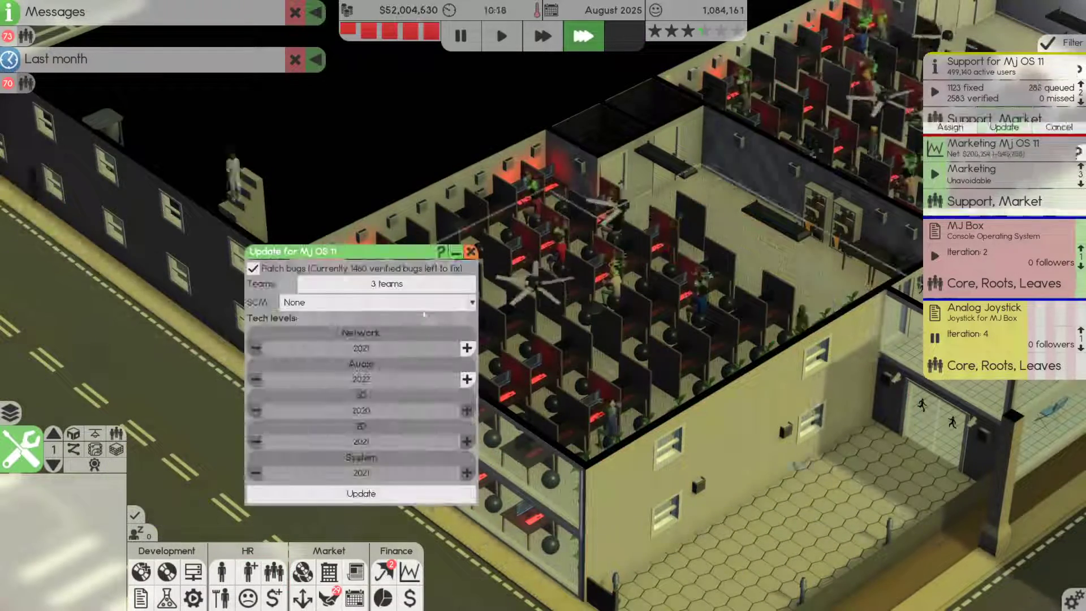
click(467, 380)
click(361, 546)
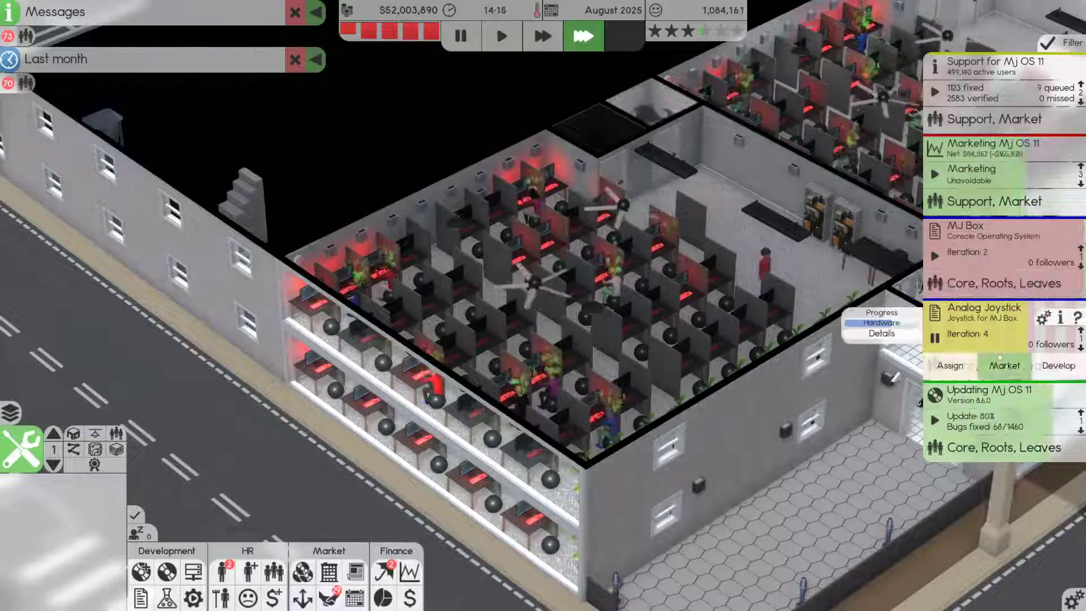
mouse_move(1003, 416)
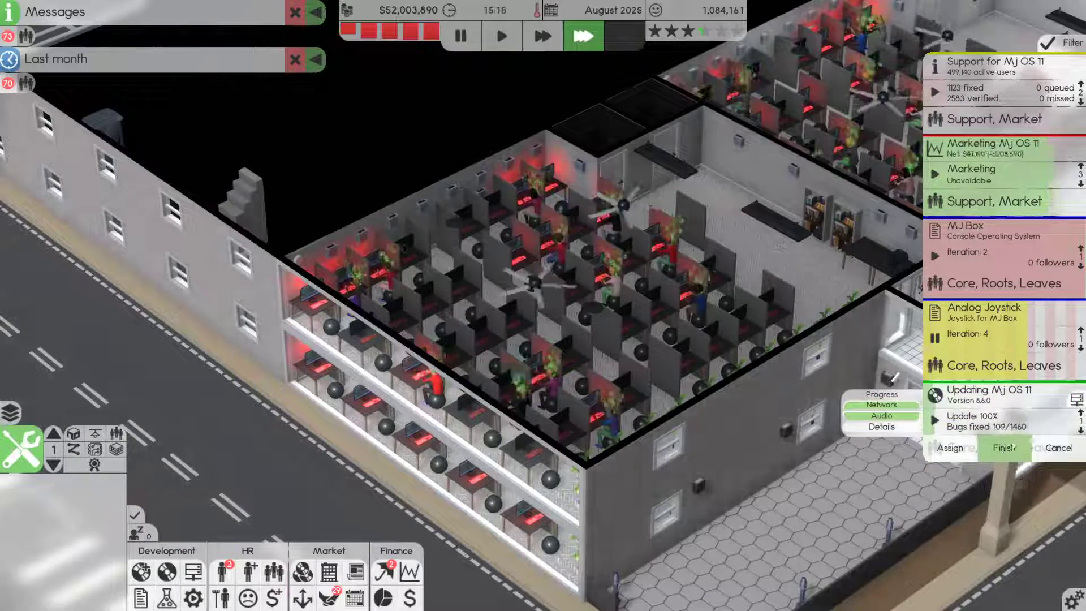
click(1004, 448)
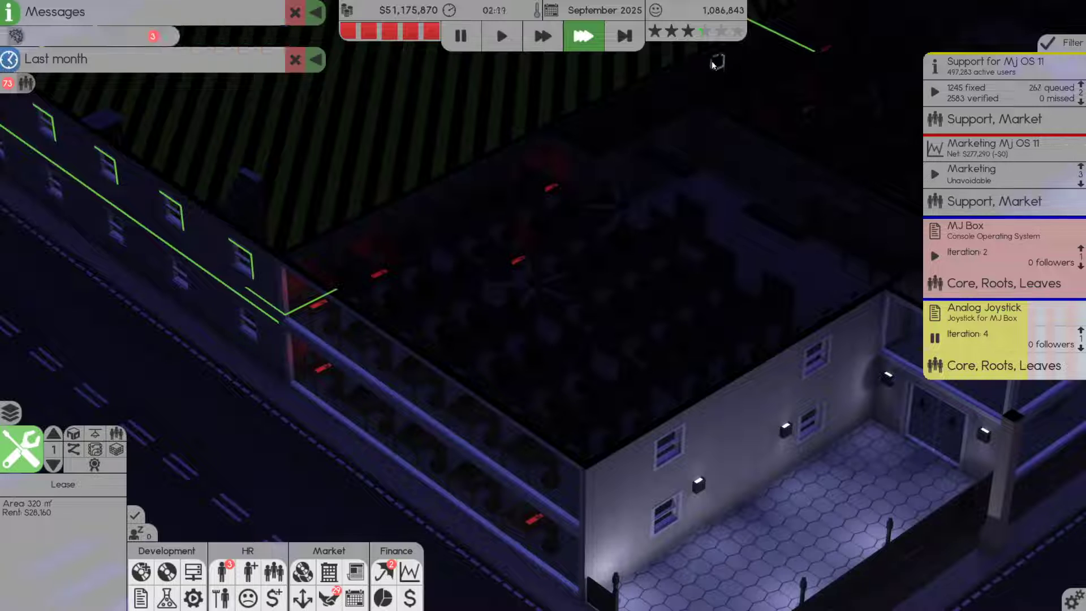
From My Releases, peek at Order copies for Mj OS 11 without buying, then open its Details sheet
click(624, 34)
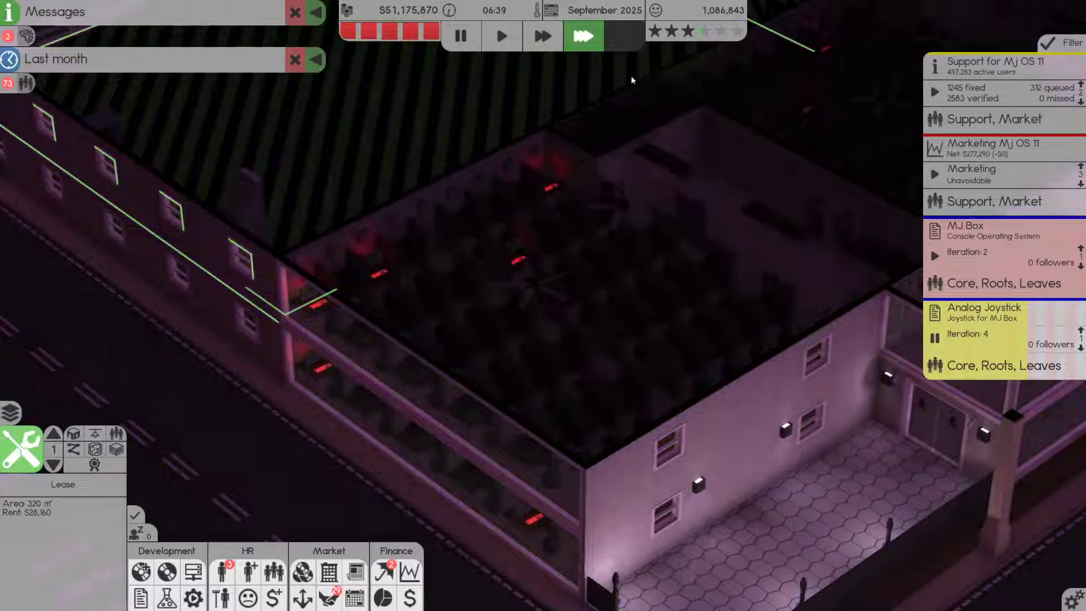
click(192, 571)
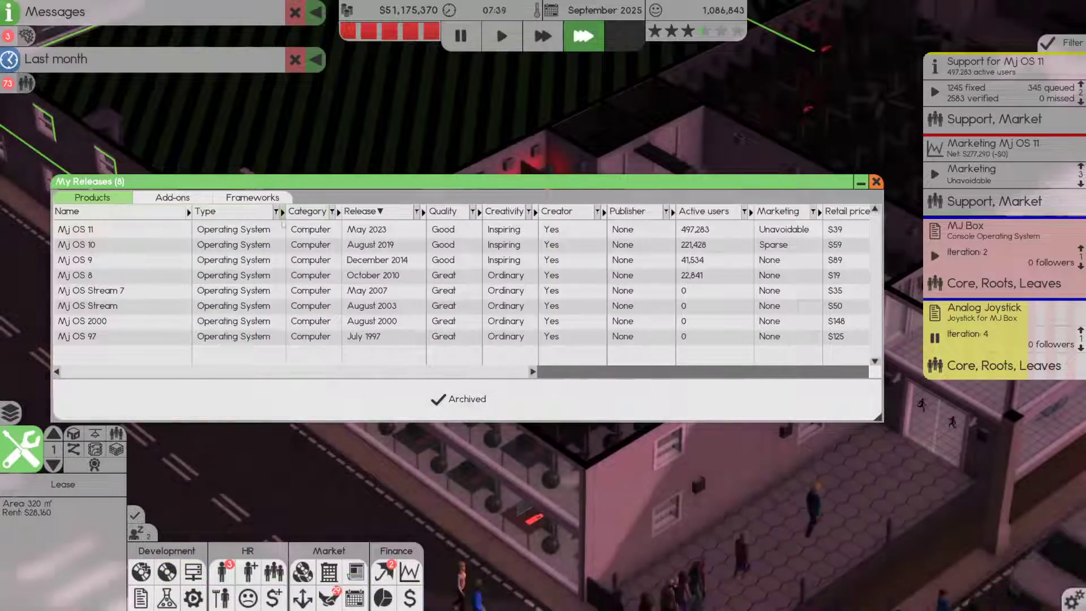
click(677, 389)
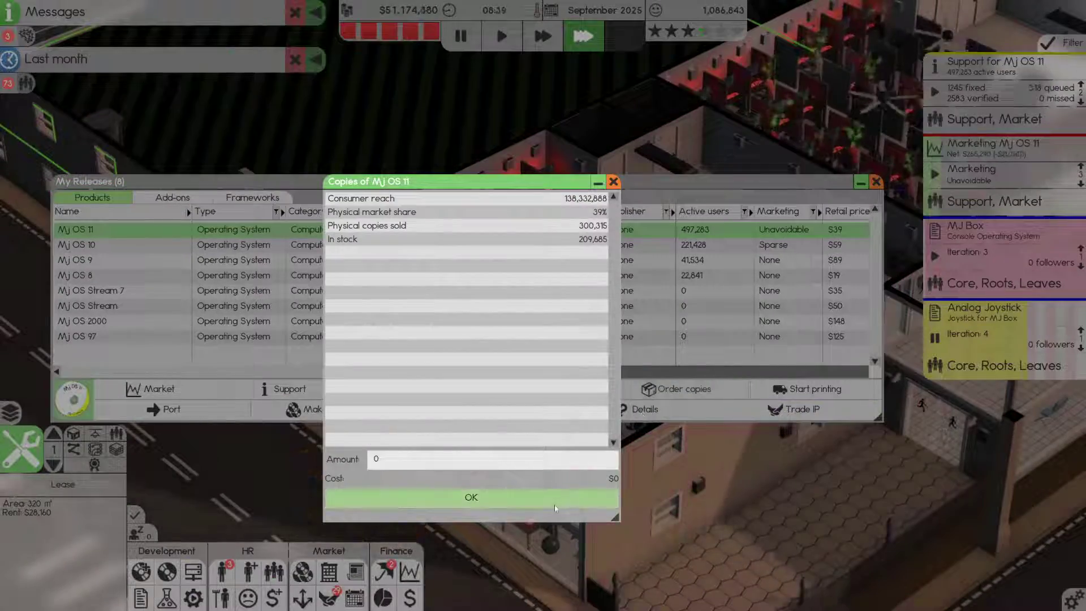
click(543, 495)
click(645, 409)
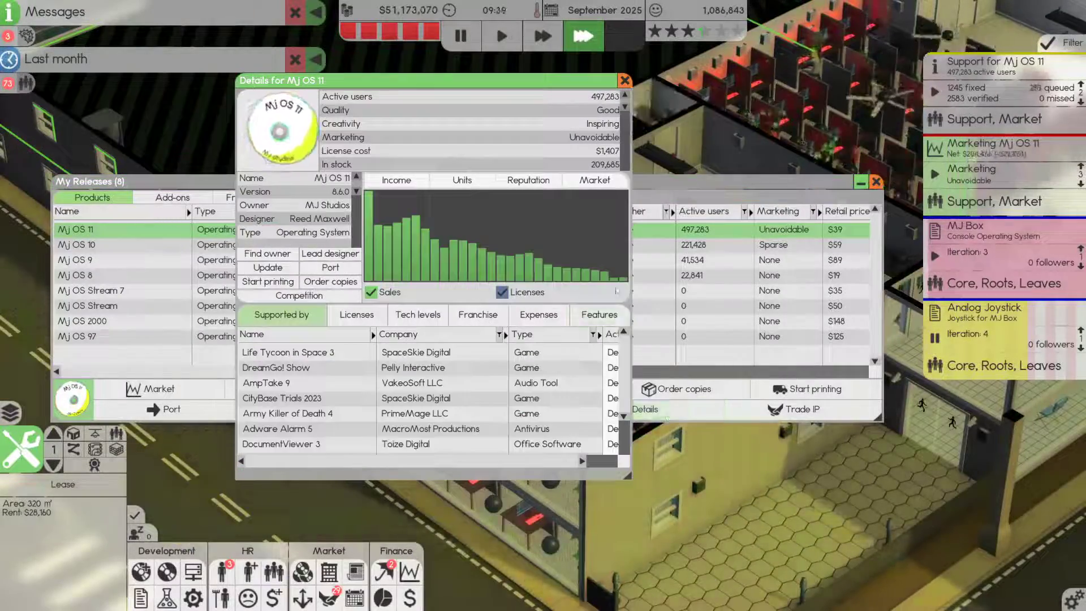
View the Mj OS 11 sales chart by Units instead of income, then leave the details sheet
click(462, 181)
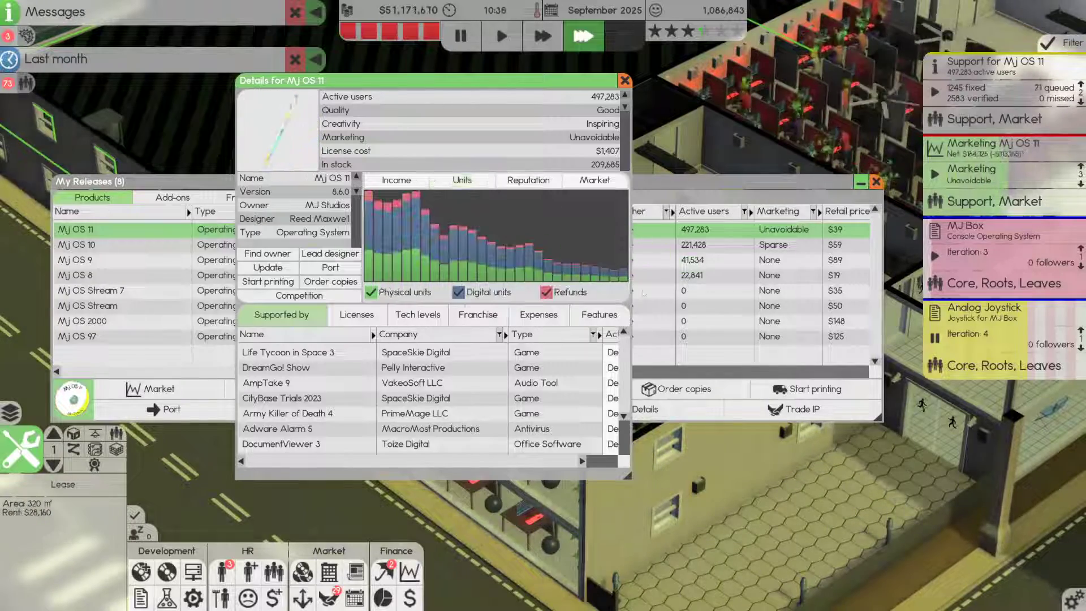
click(624, 80)
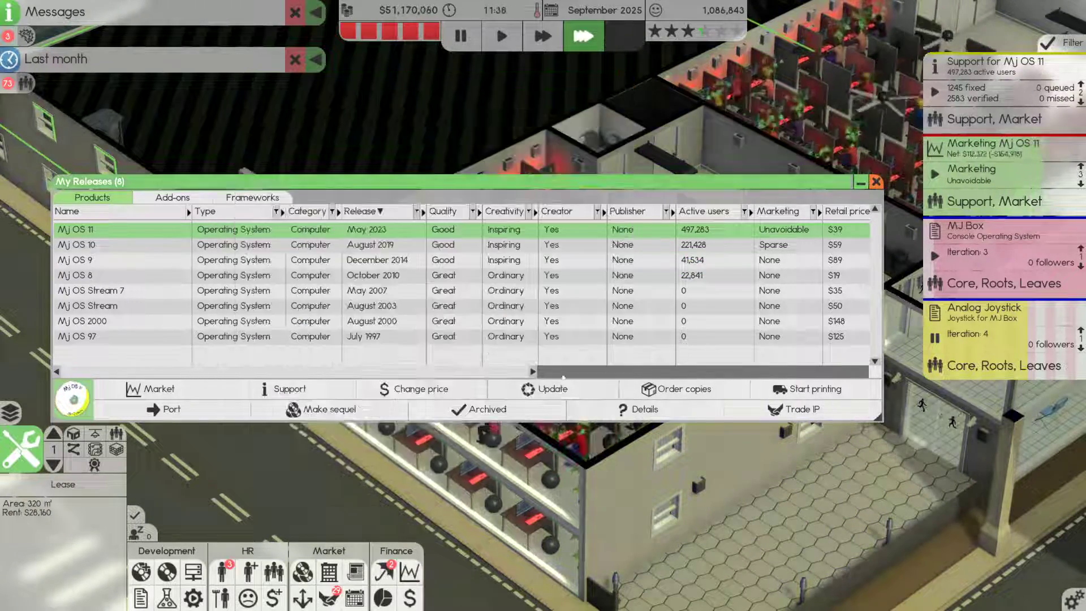
Change Mj OS 11's retail price to $1 after one invalid-amount warning, then resume at fast speed
click(415, 389)
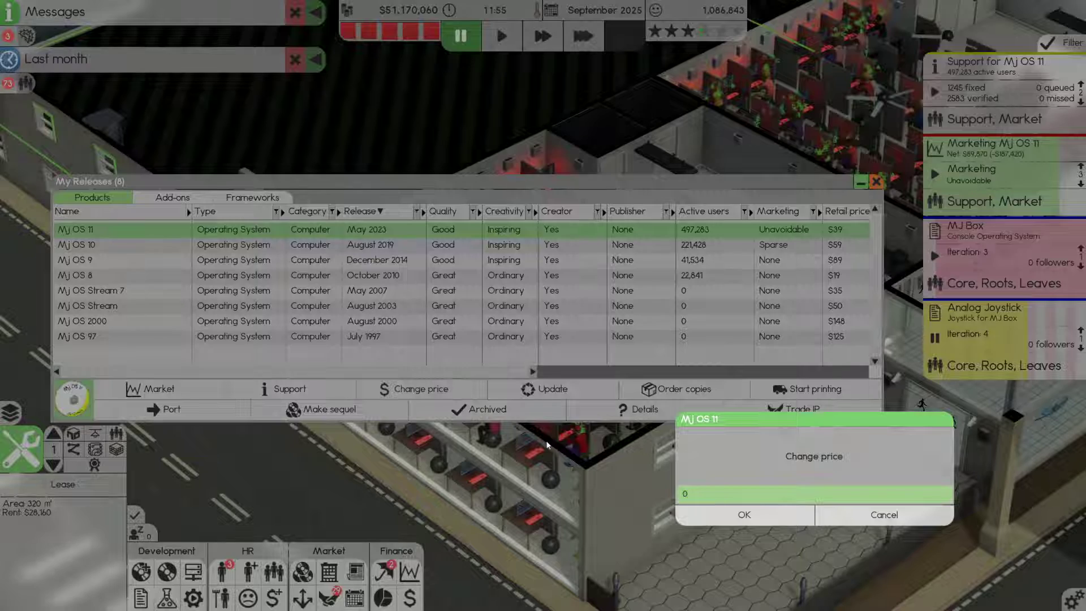
key(Return)
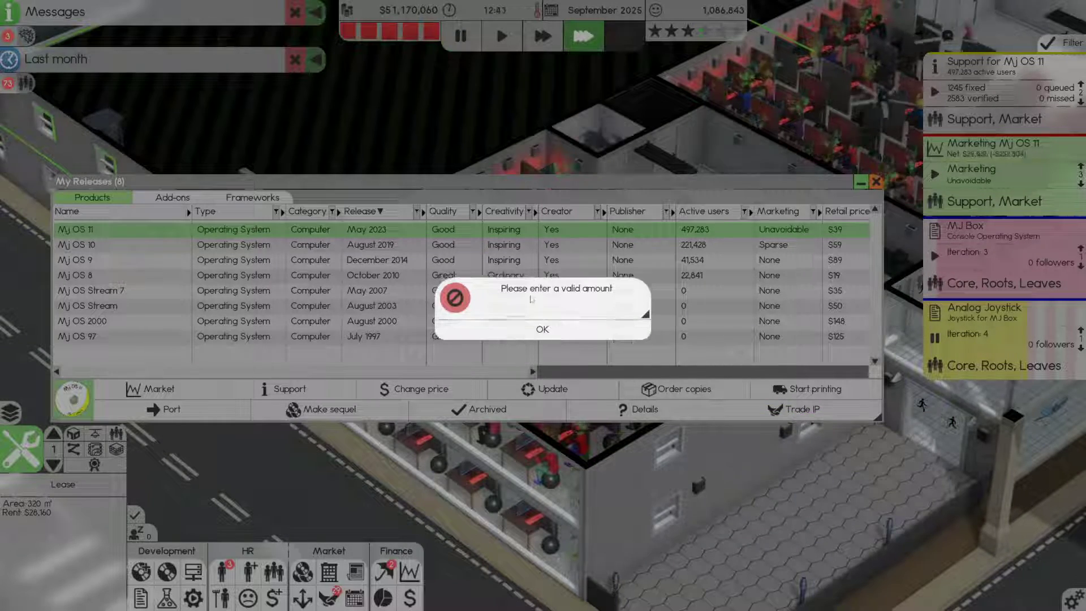
click(541, 330)
click(416, 389)
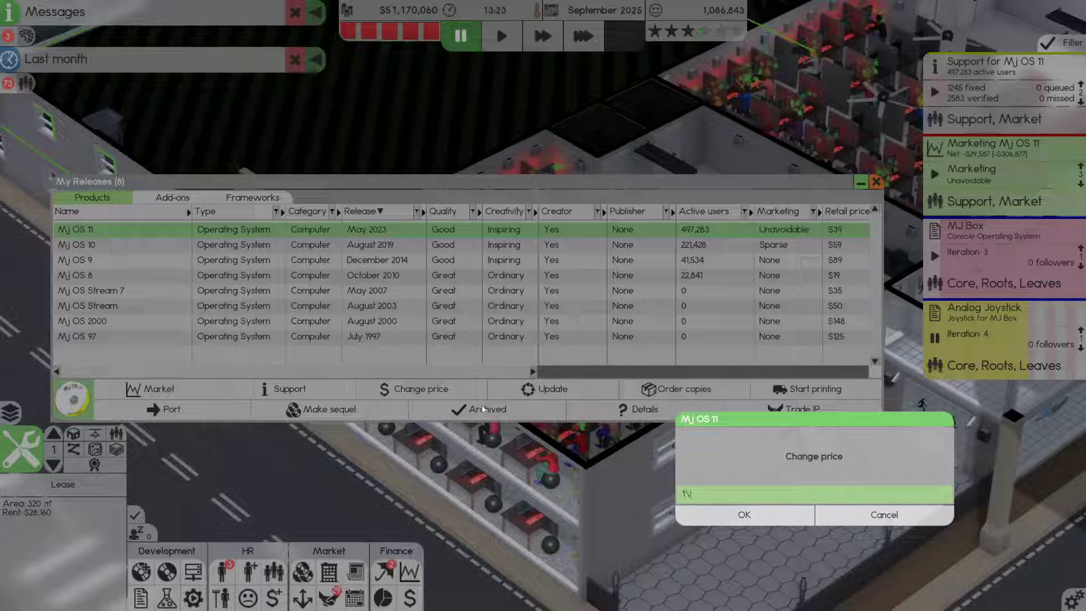
click(745, 514)
click(583, 37)
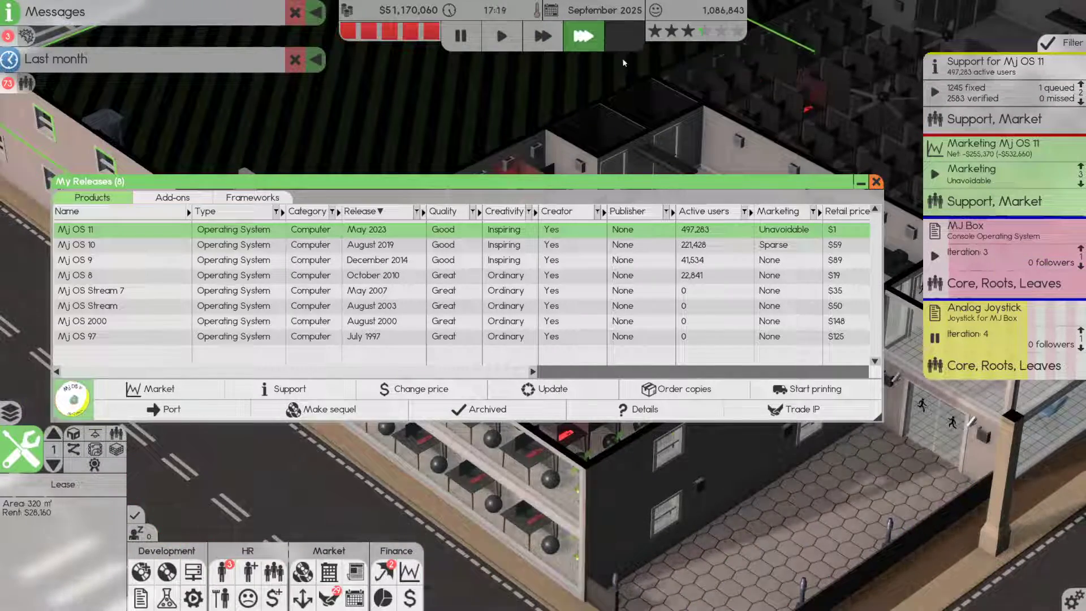
mouse_move(1001, 201)
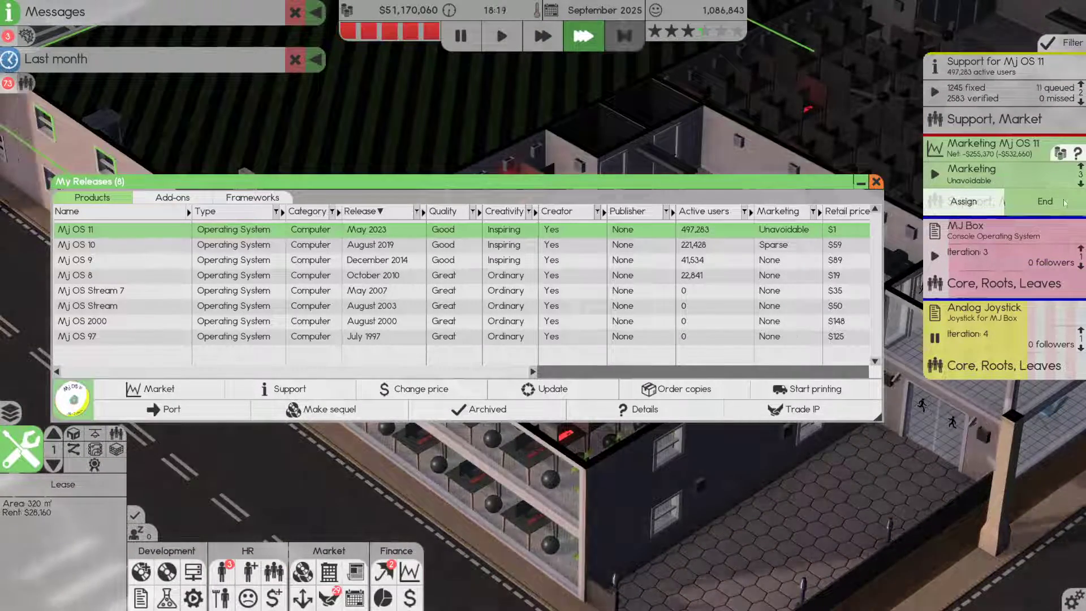
End the Mj OS 11 marketing campaign and fast-forward through unused time
click(1062, 201)
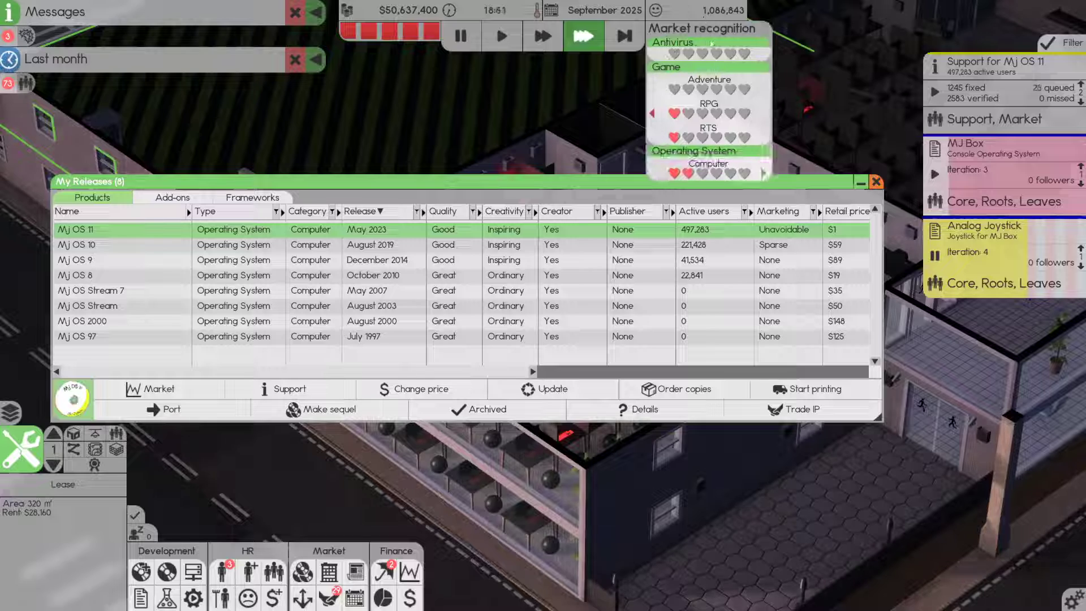
click(594, 35)
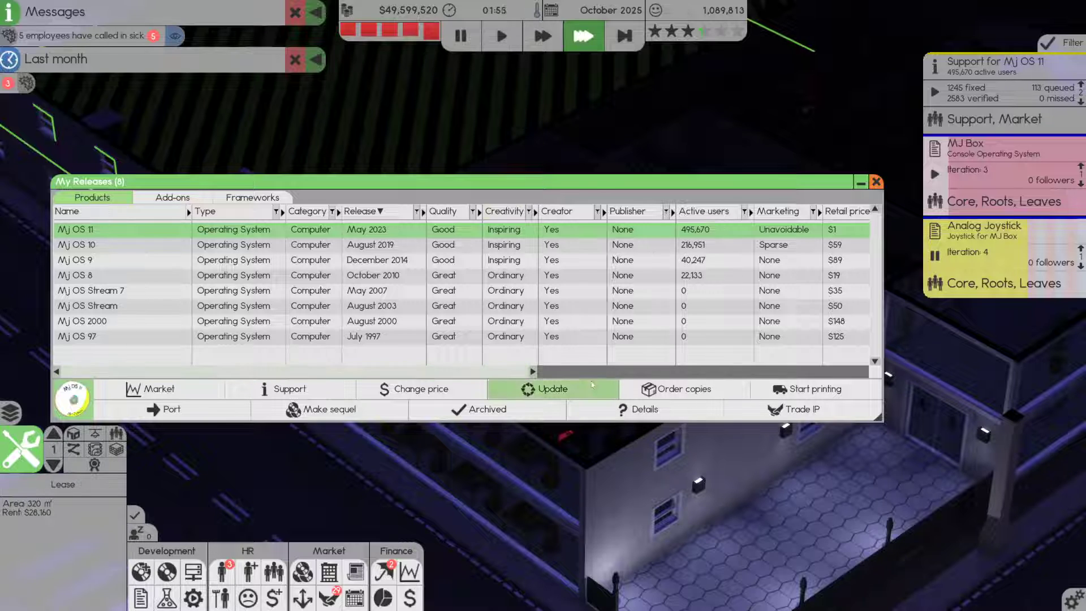
mouse_move(543, 371)
mouse_down()
mouse_move(634, 365)
mouse_move(157, 371)
mouse_up()
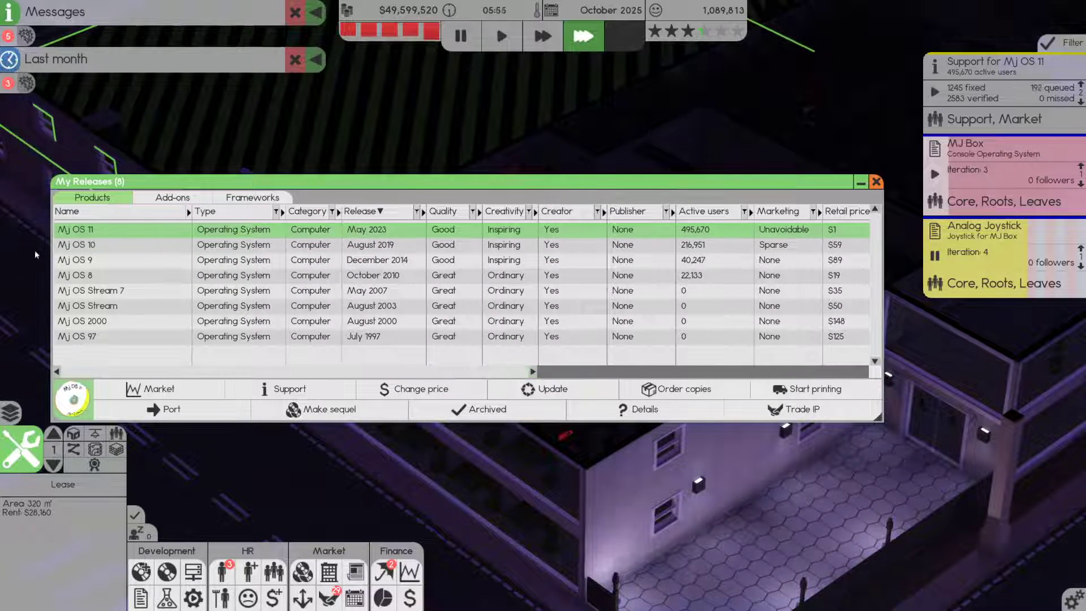
click(112, 350)
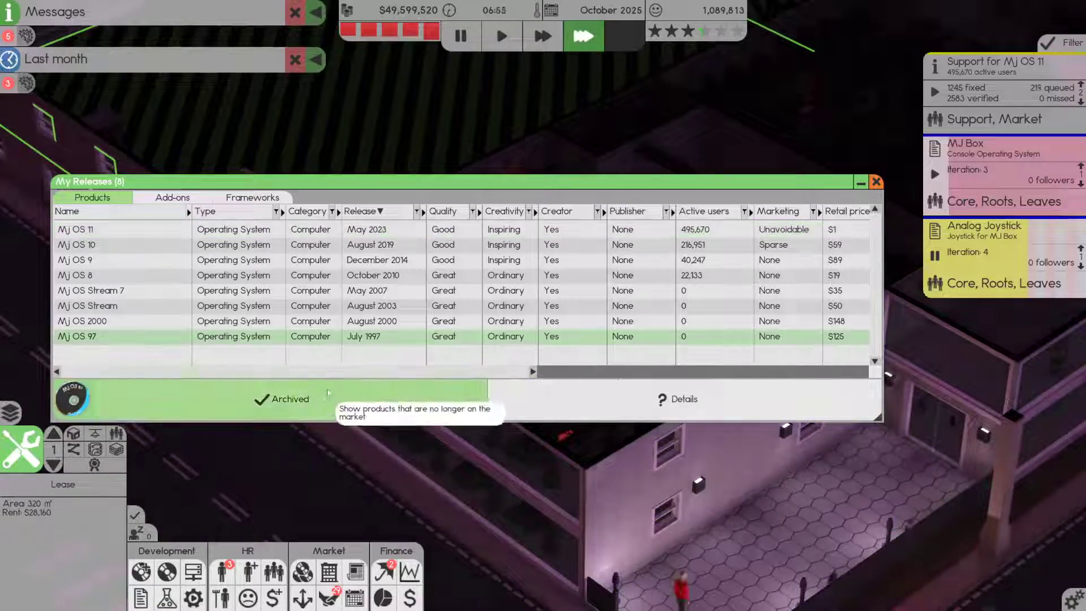
mouse_move(153, 371)
mouse_down()
mouse_move(412, 371)
mouse_move(102, 372)
mouse_up()
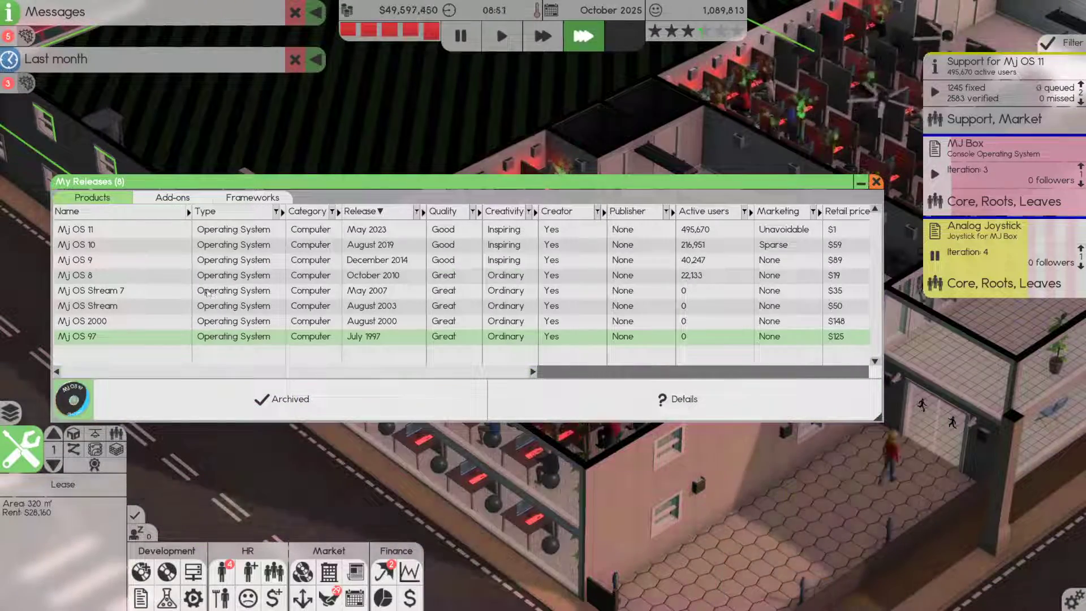
click(229, 290)
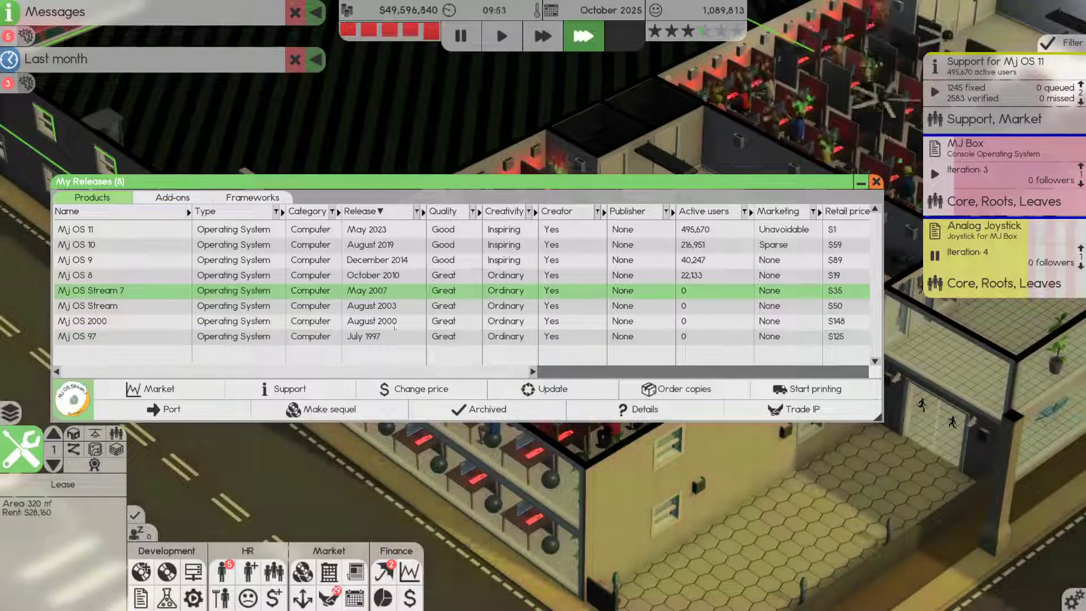
click(393, 349)
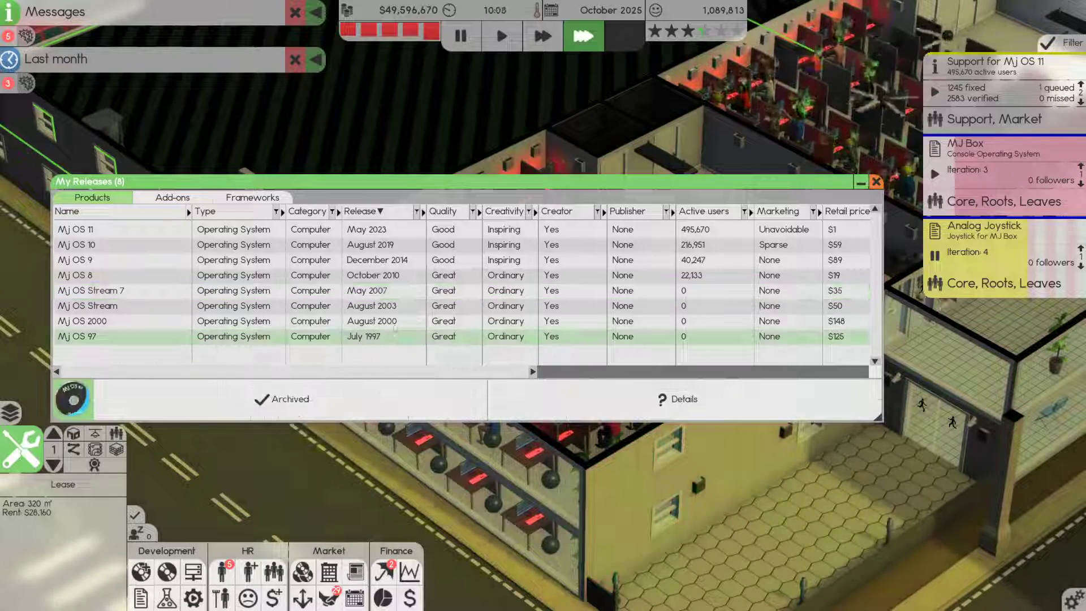
click(397, 291)
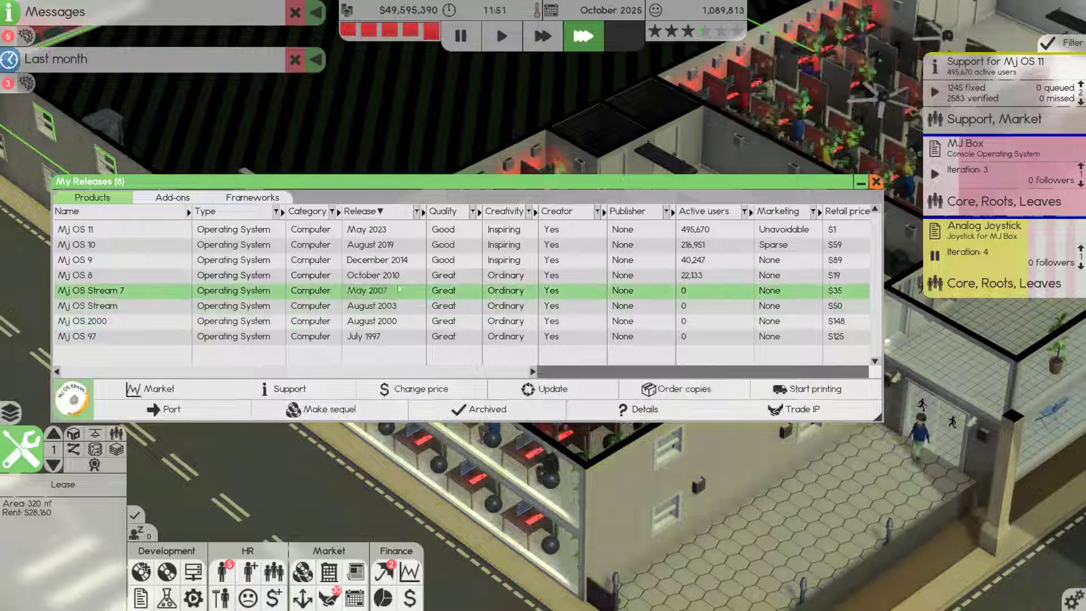
click(399, 260)
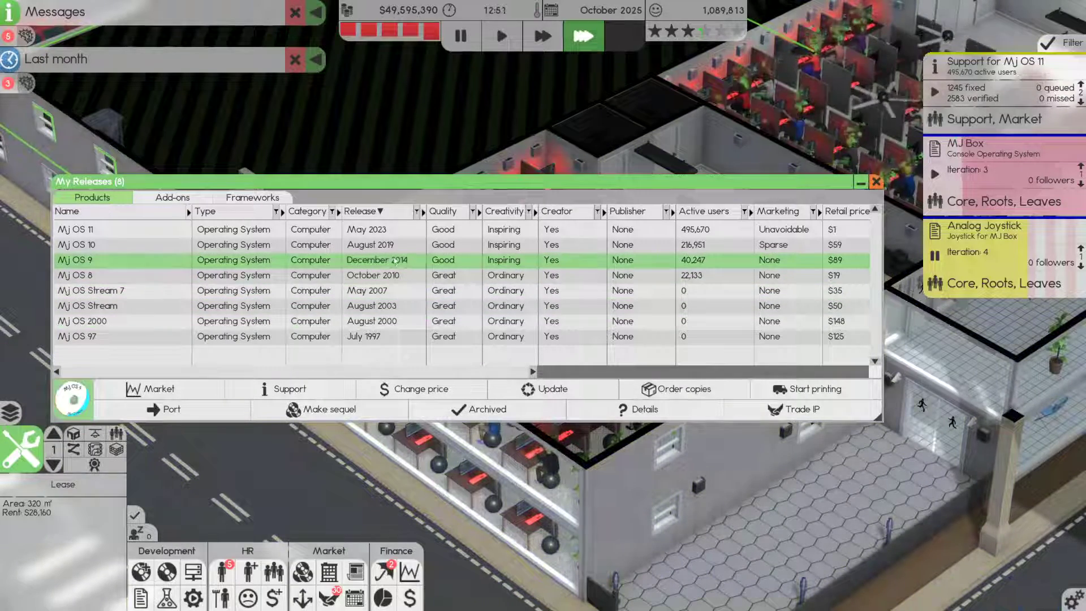
click(373, 245)
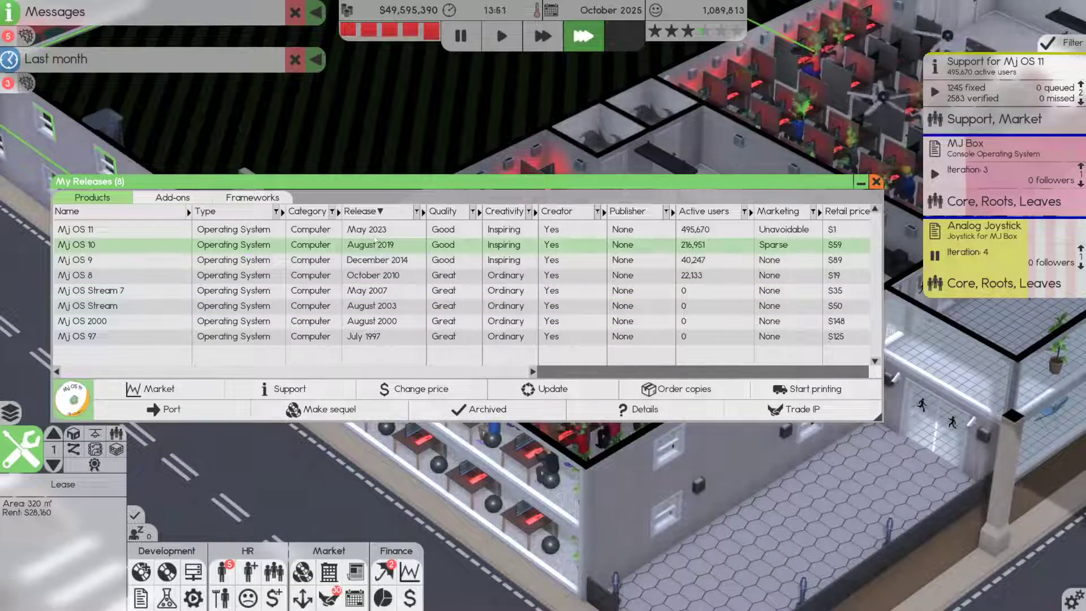
click(372, 230)
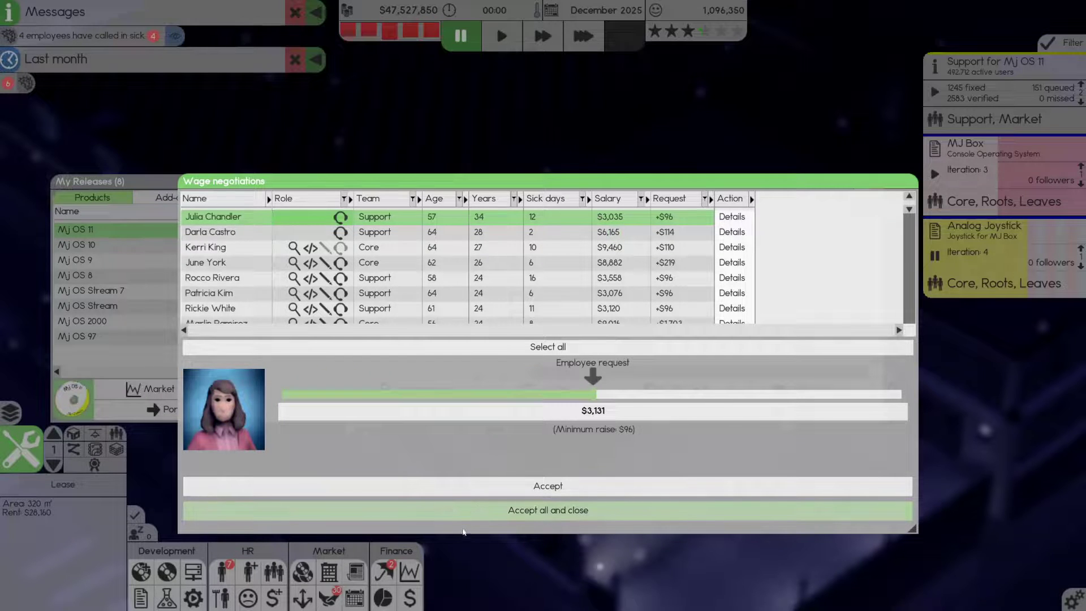
click(464, 517)
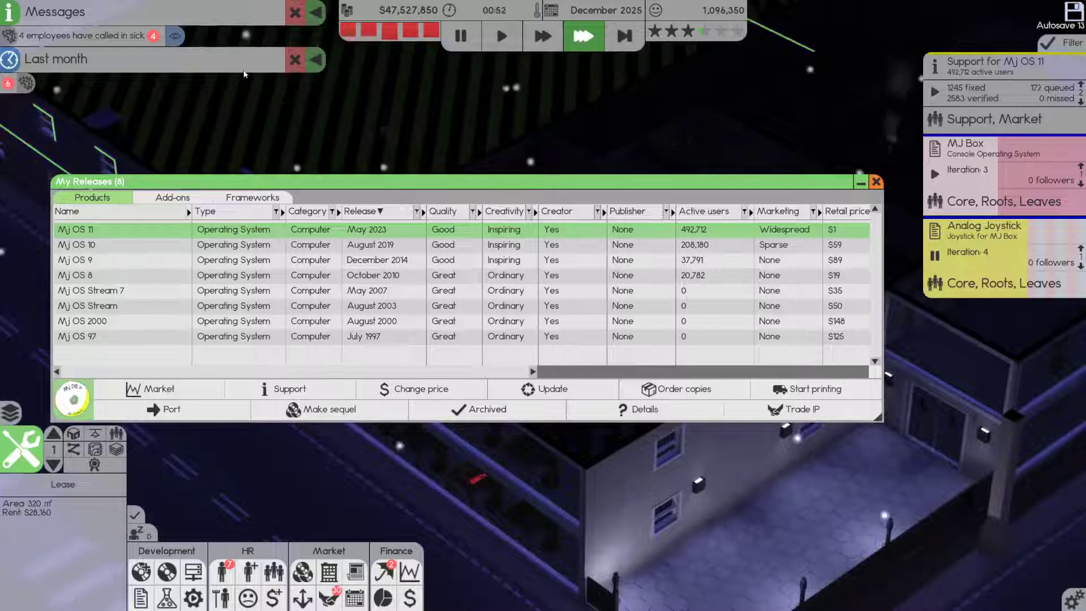
key(c)
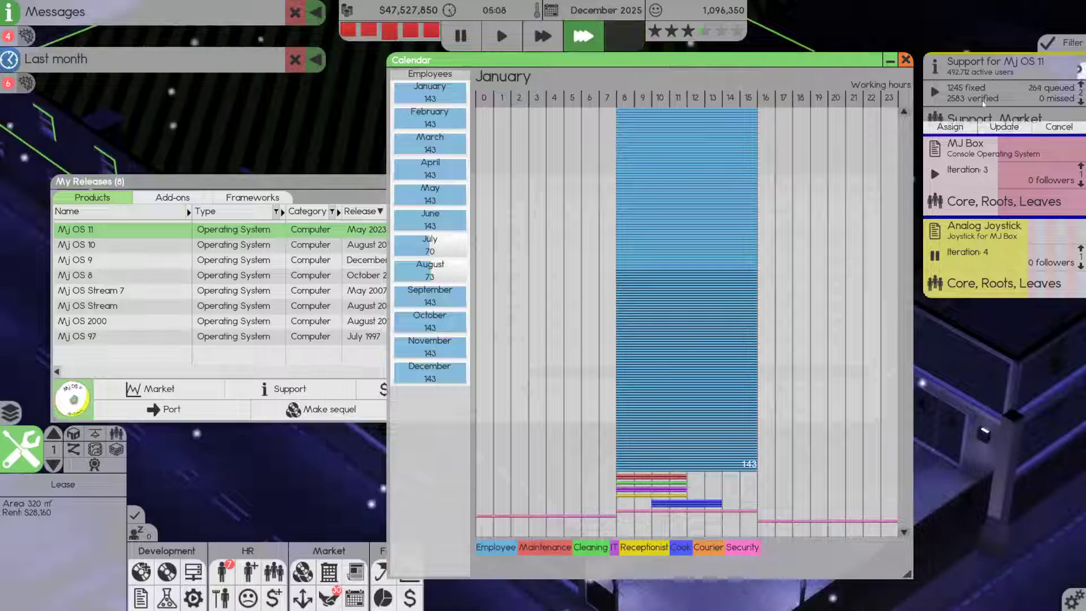
click(906, 60)
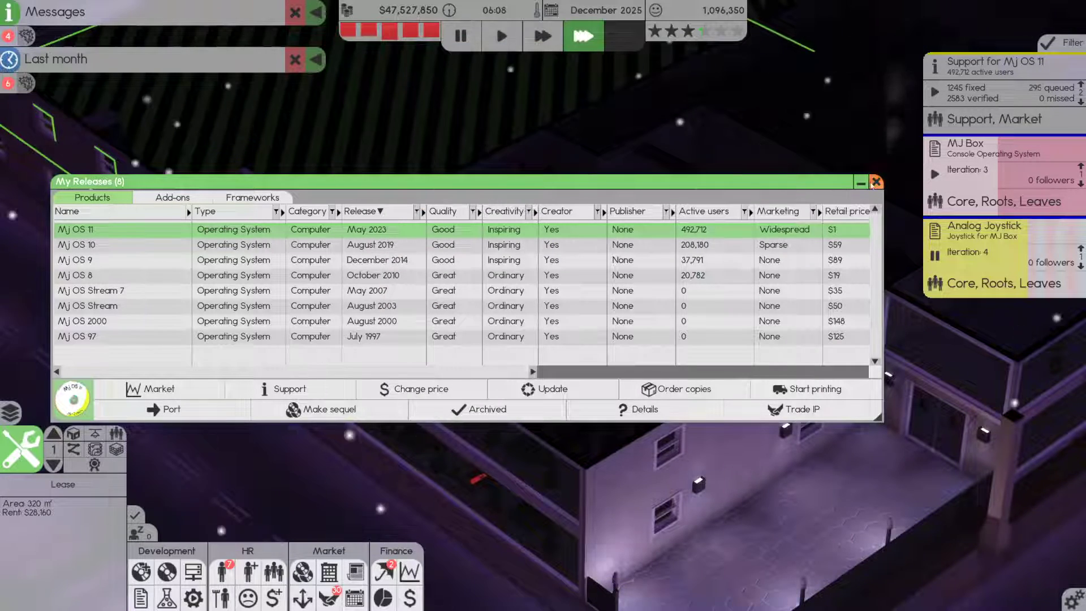
click(876, 183)
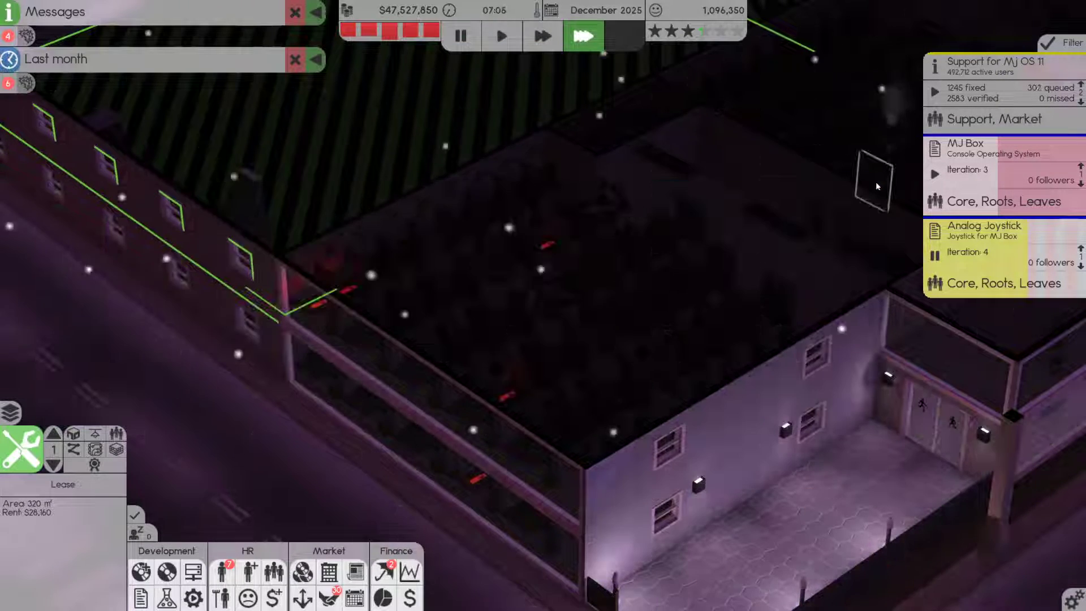
scroll(866, 192, up, 3)
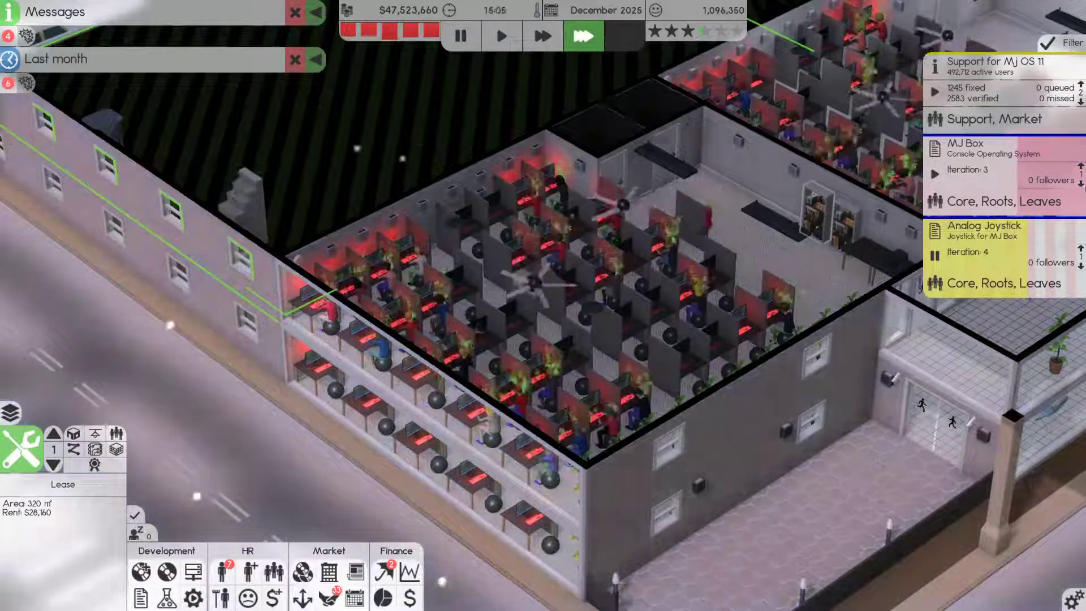
click(166, 598)
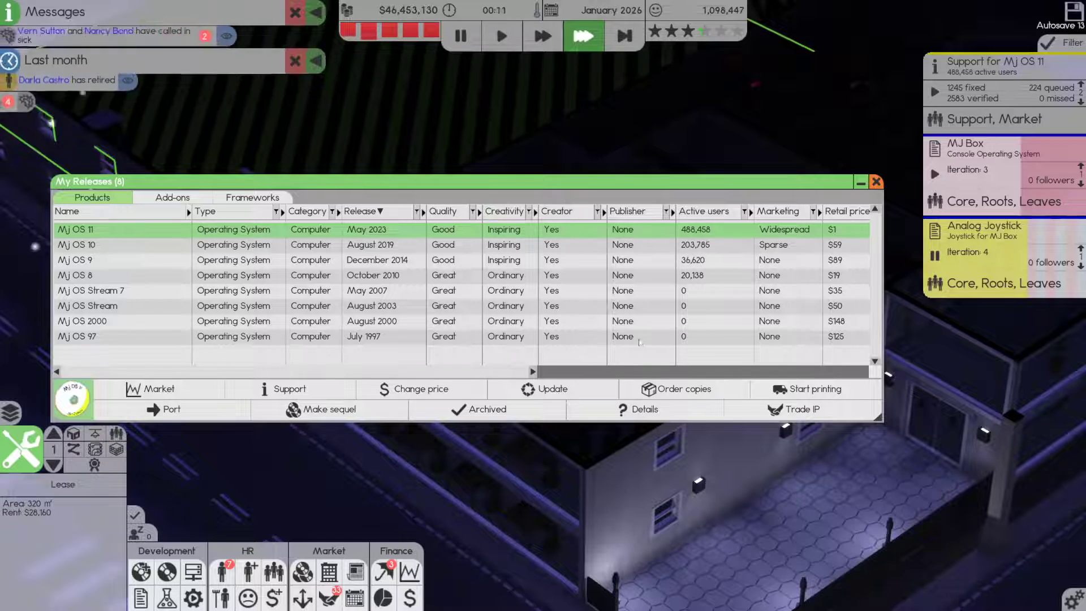
Start marketing MJ OS 11 with budget 0 (unlimited) and dismiss the marketing tutorial
click(159, 389)
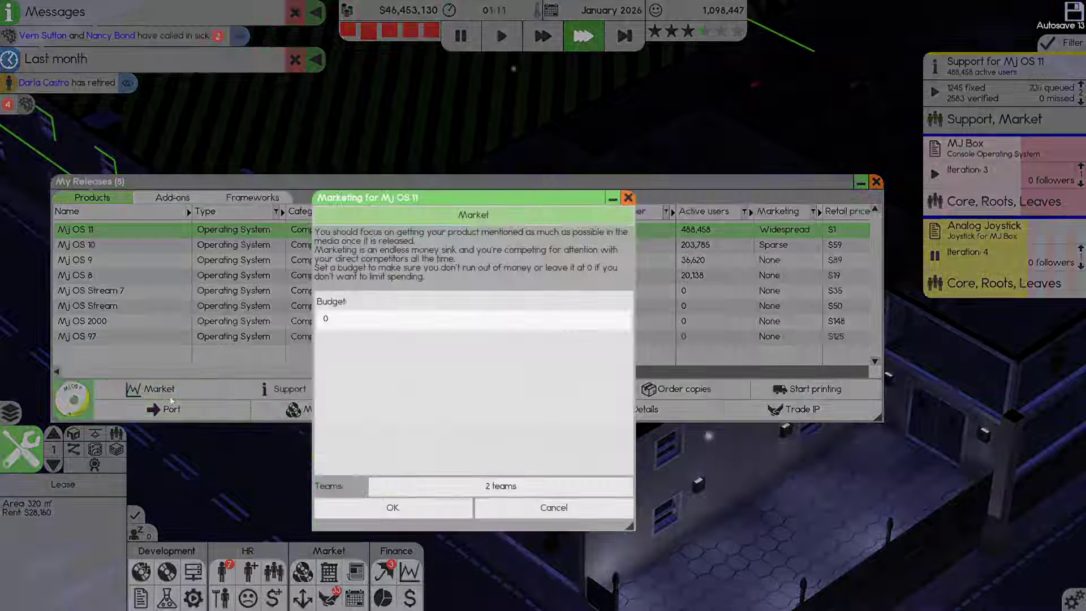
click(392, 508)
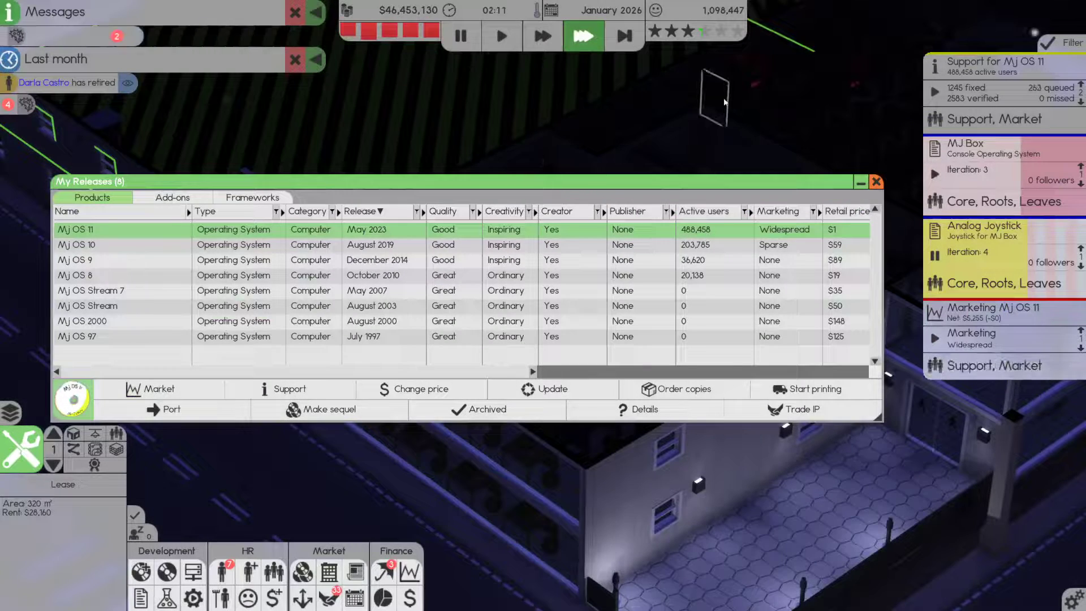
click(1065, 341)
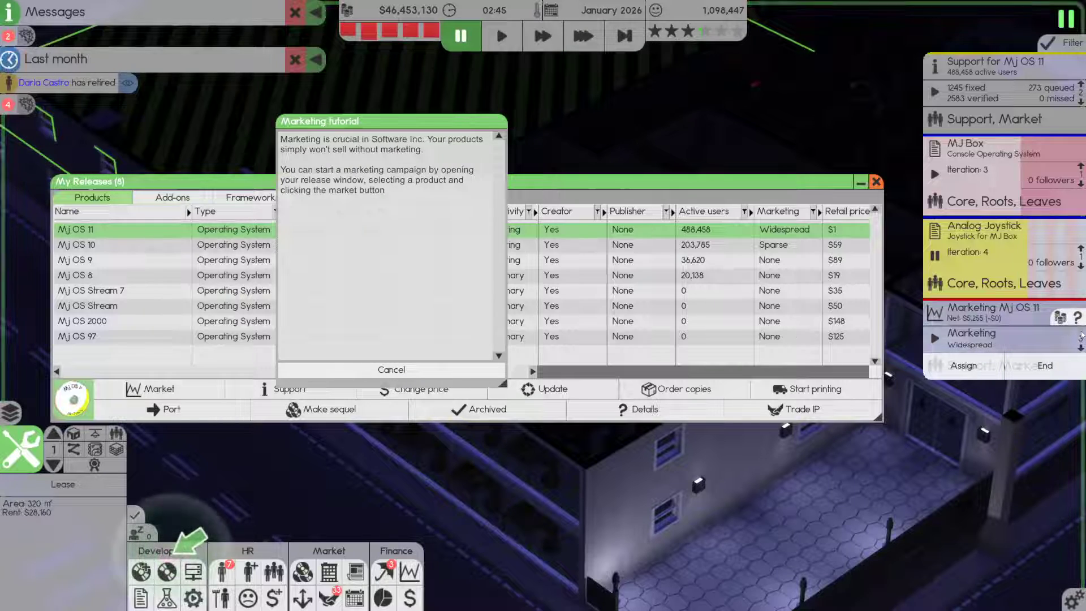
click(391, 369)
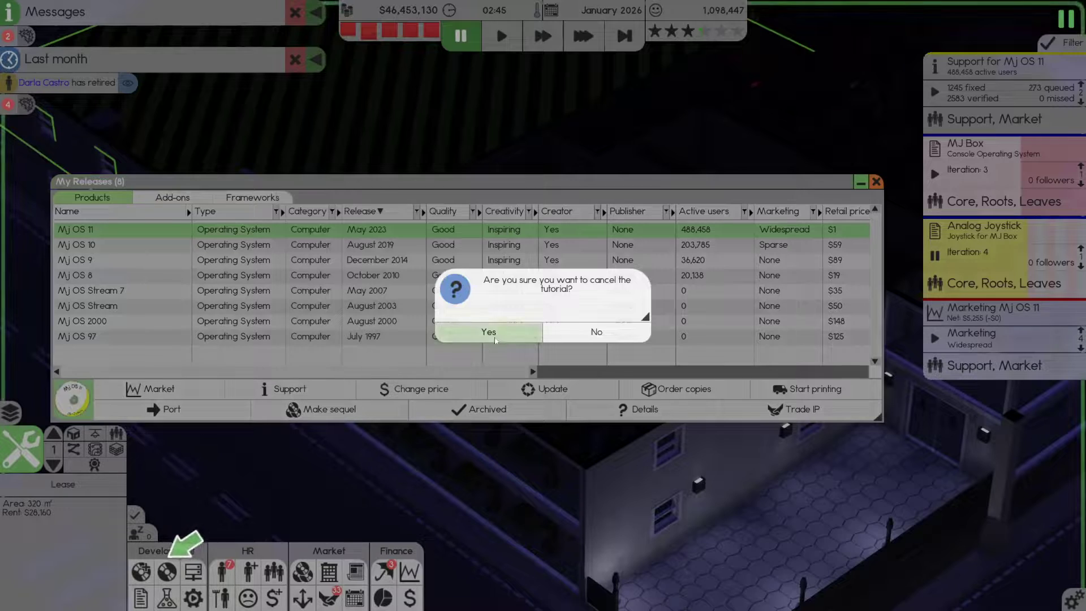
click(487, 319)
Glance at the staff calendar and resume the game at fastest speed
click(550, 11)
click(616, 39)
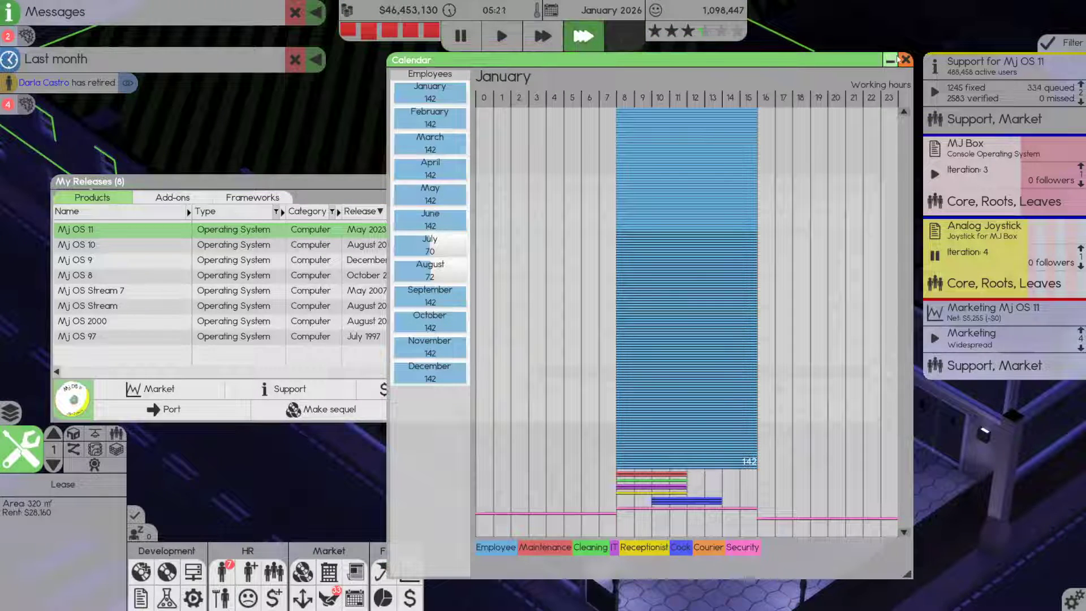
click(904, 60)
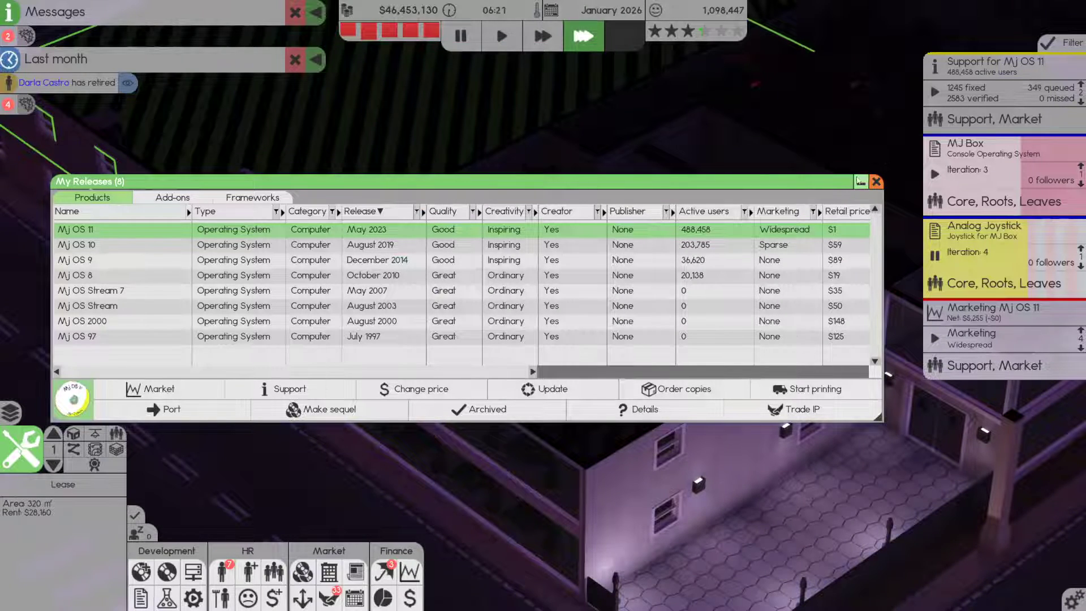
Review the Finances sheet with the period set to Monthly, close it, and skip unused time
click(400, 36)
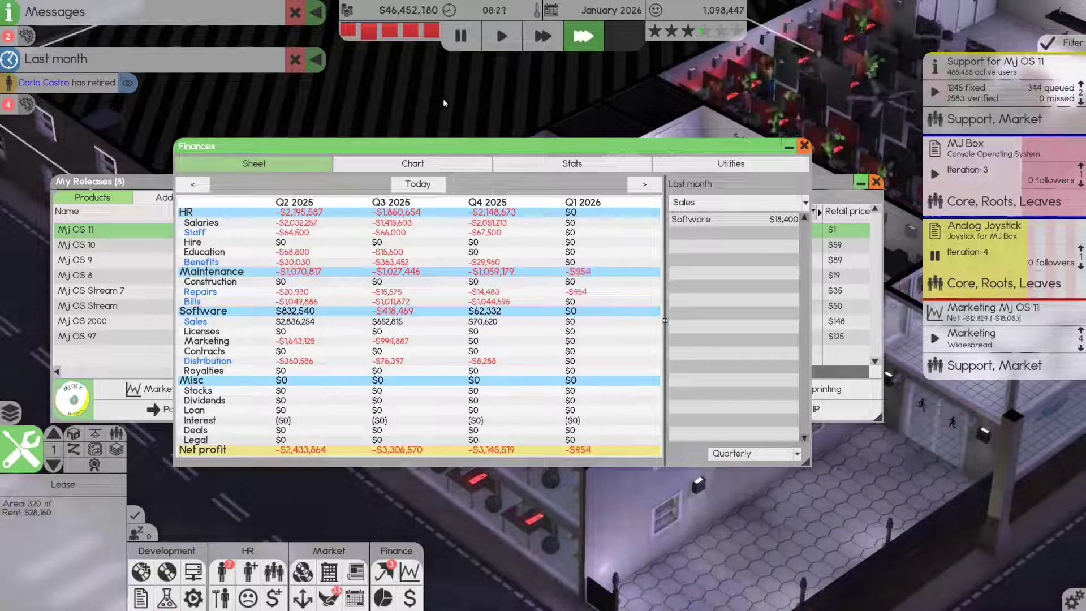
click(753, 453)
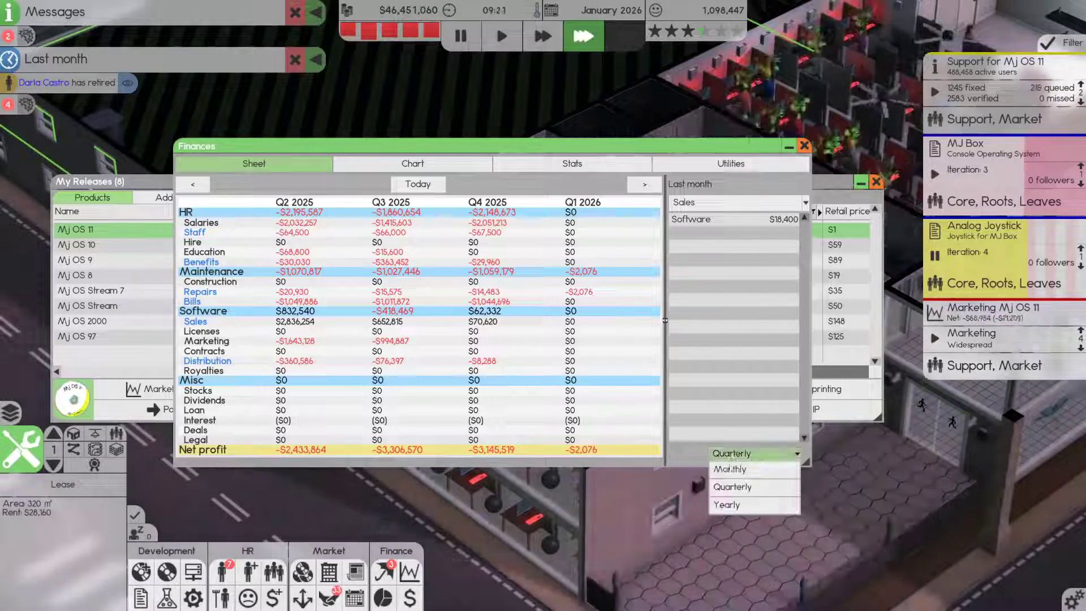
click(739, 475)
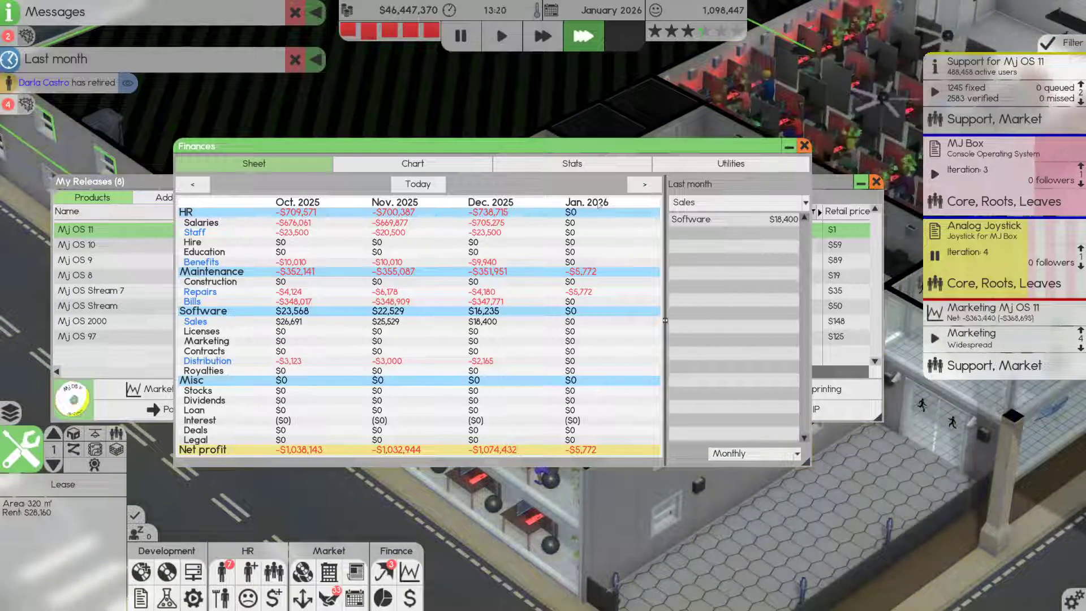
click(790, 146)
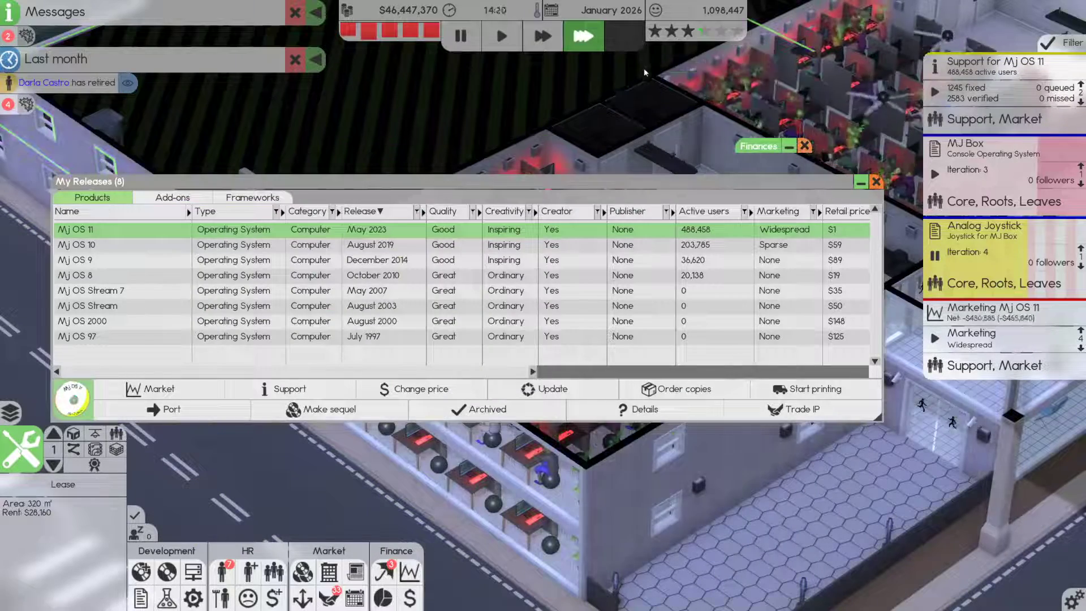
click(804, 146)
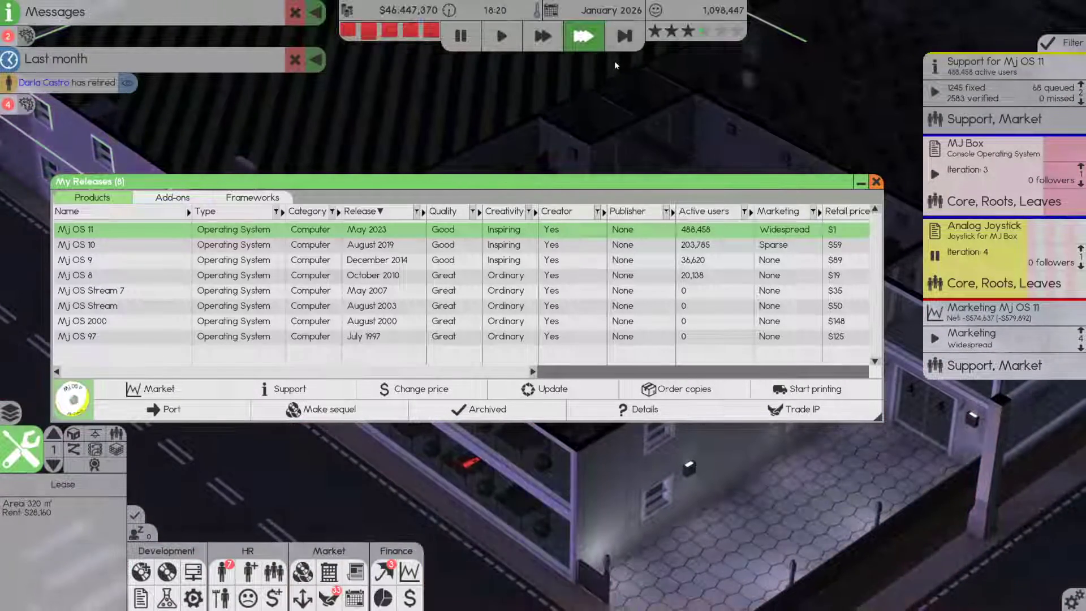
click(624, 35)
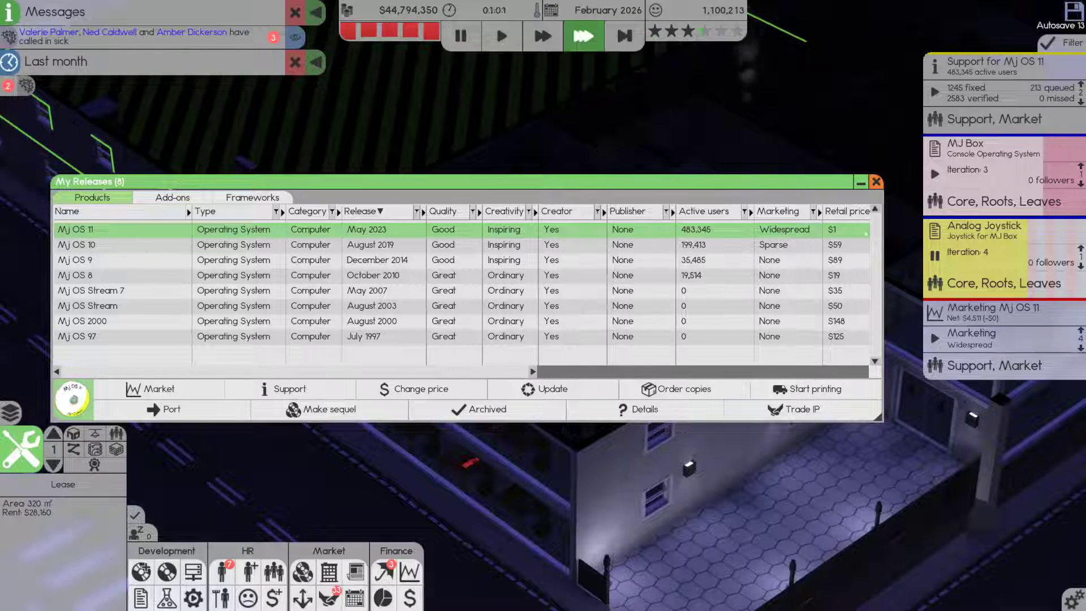
Launch an update for MJ OS 11 with Patch bugs ticked
click(1044, 365)
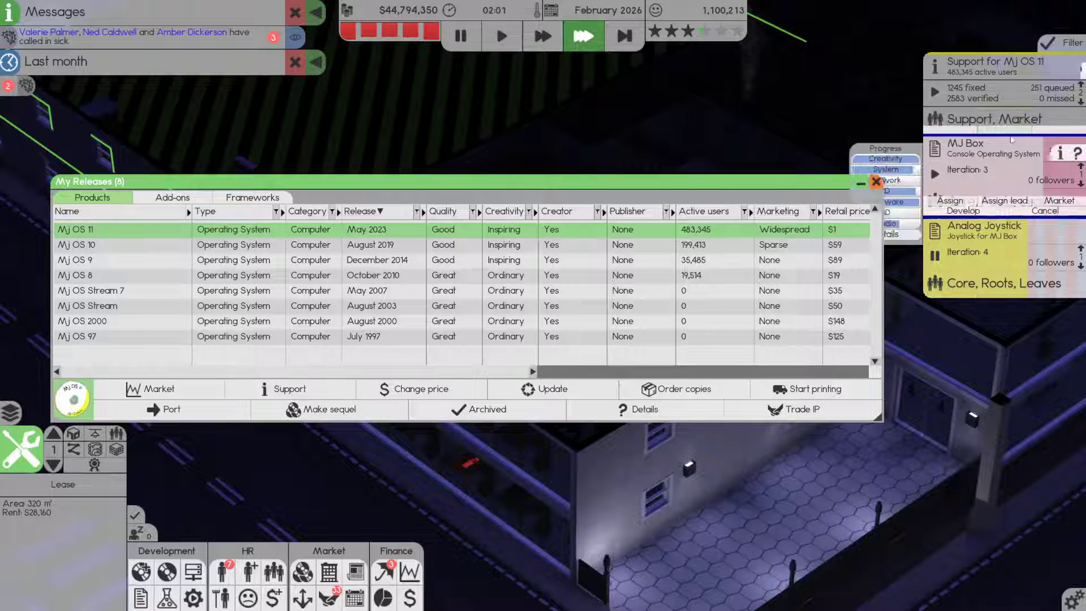
click(994, 106)
click(360, 493)
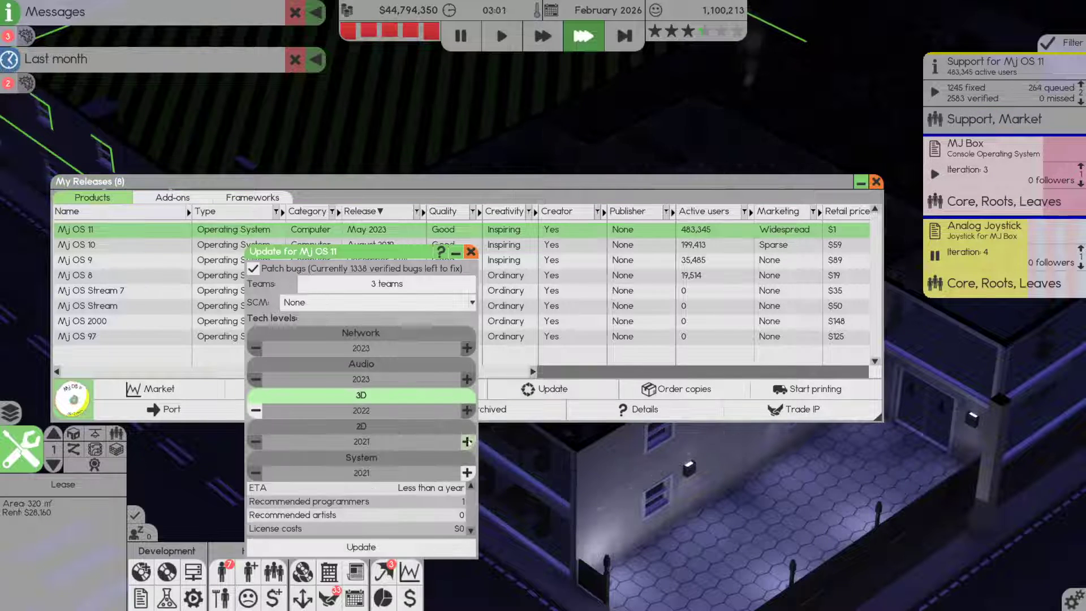
click(361, 530)
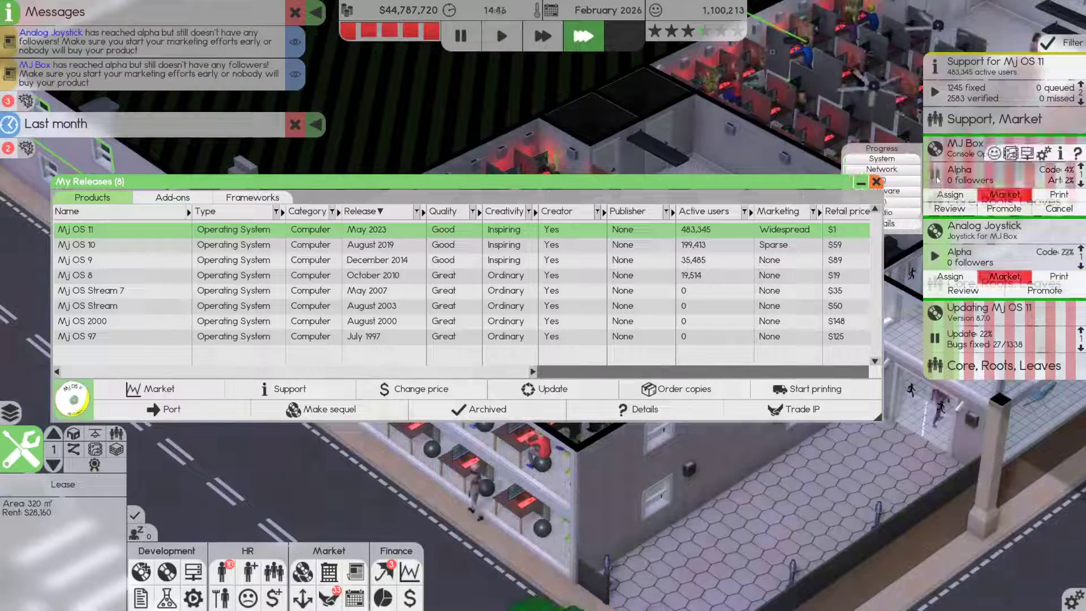
Close My Releases, pan across the building, and enter build mode
click(877, 183)
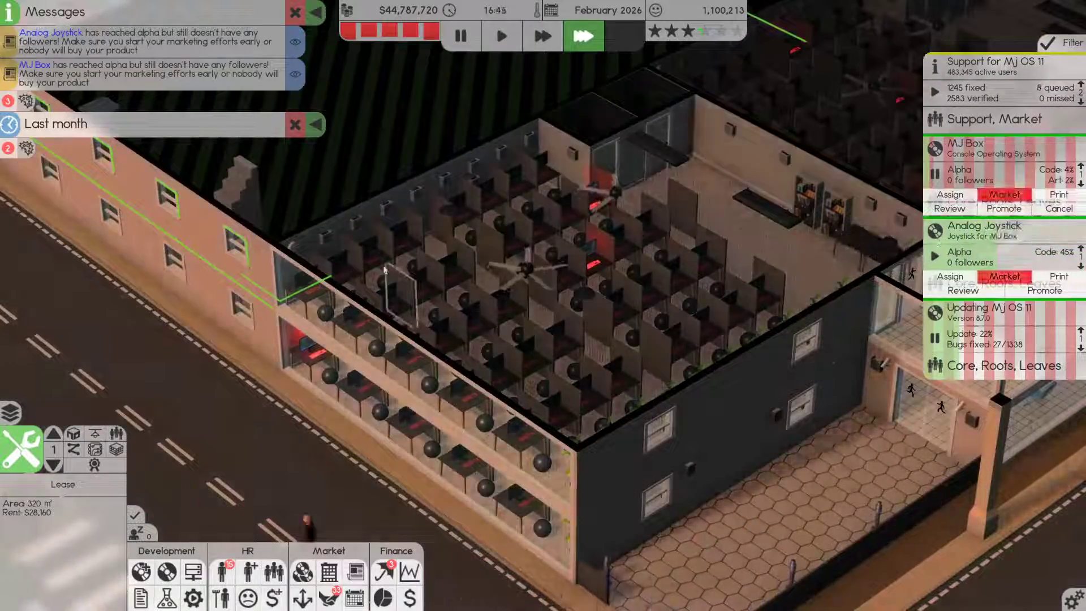
scroll(383, 257, down, 2)
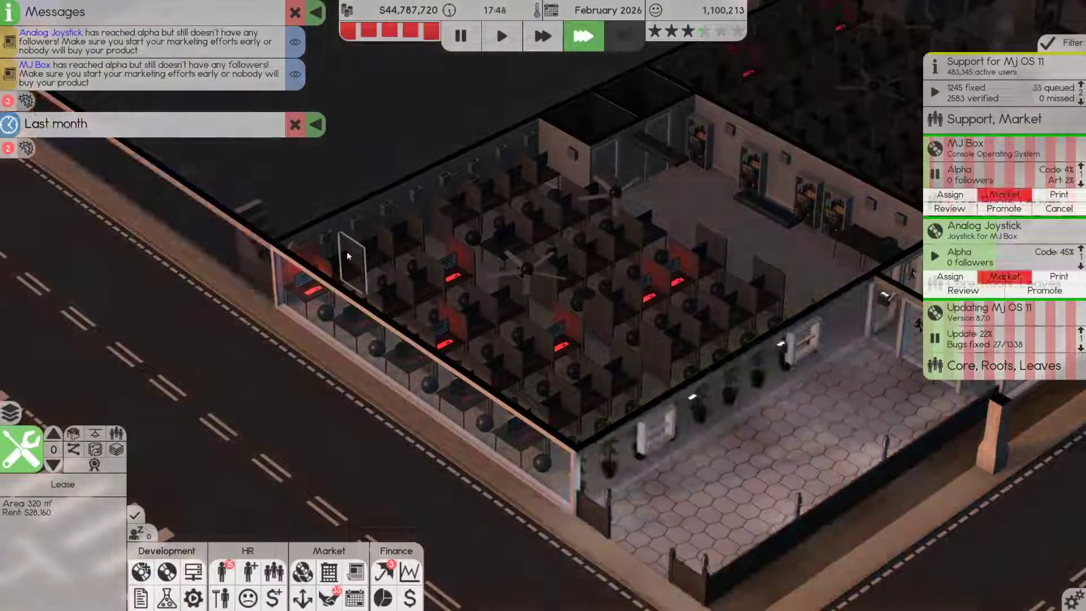
scroll(346, 251, down, 2)
scroll(348, 248, down, 3)
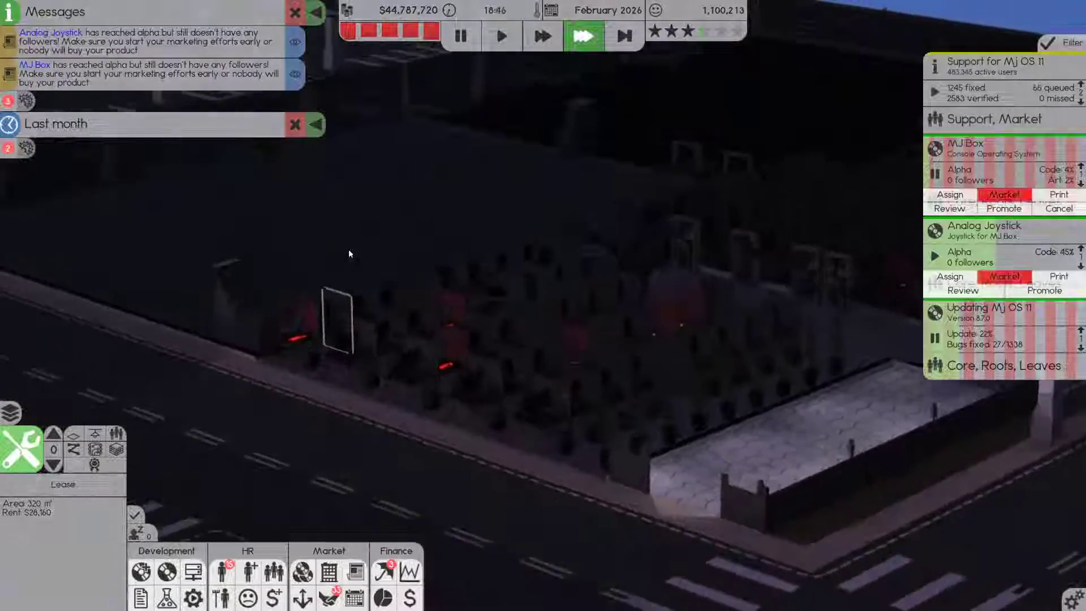
drag(348, 254, 655, 225)
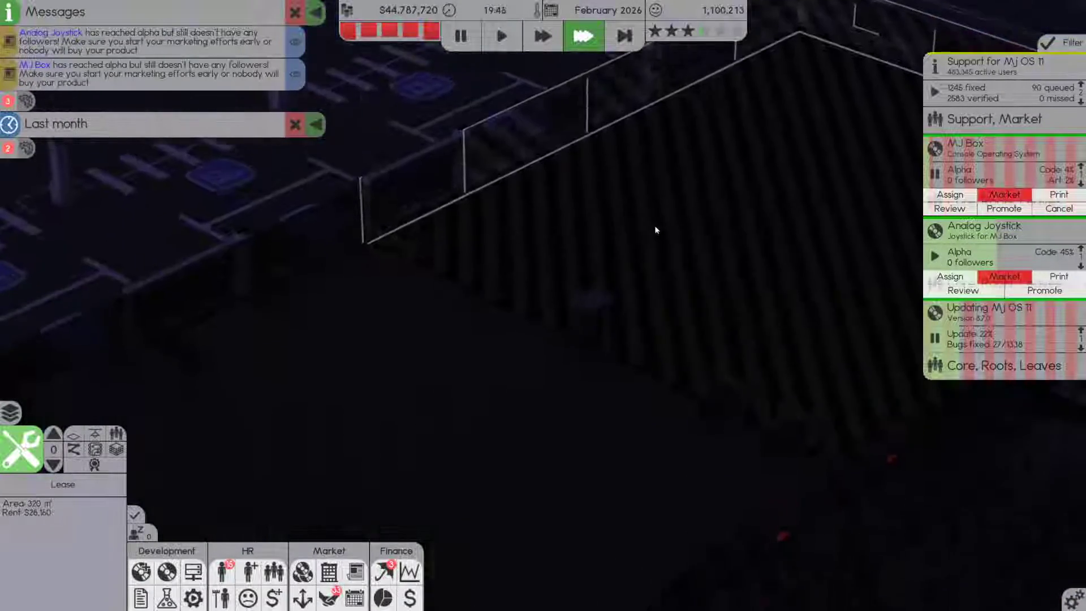
click(23, 449)
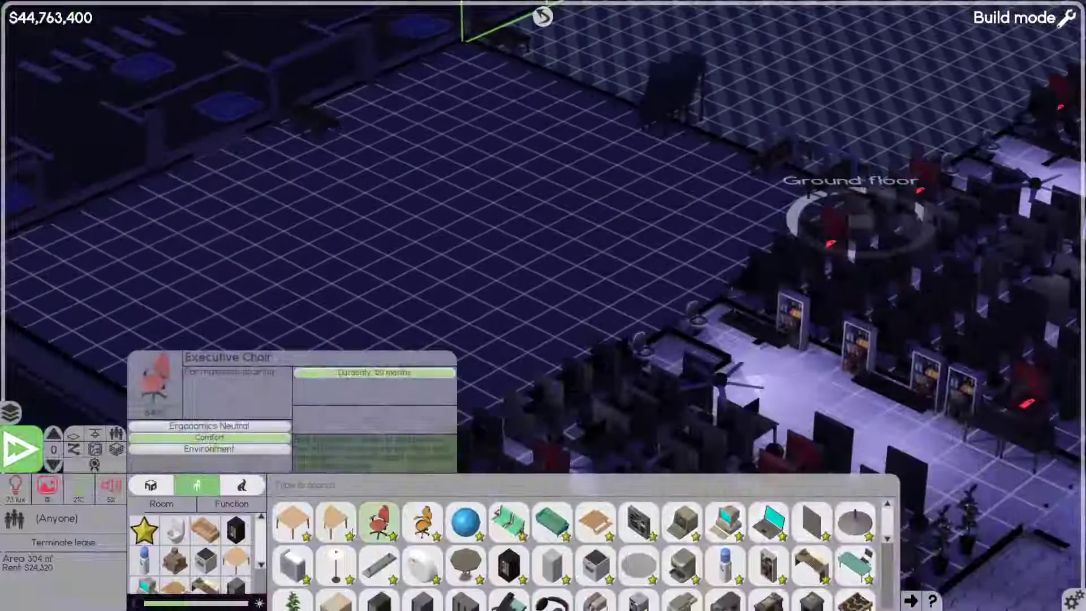